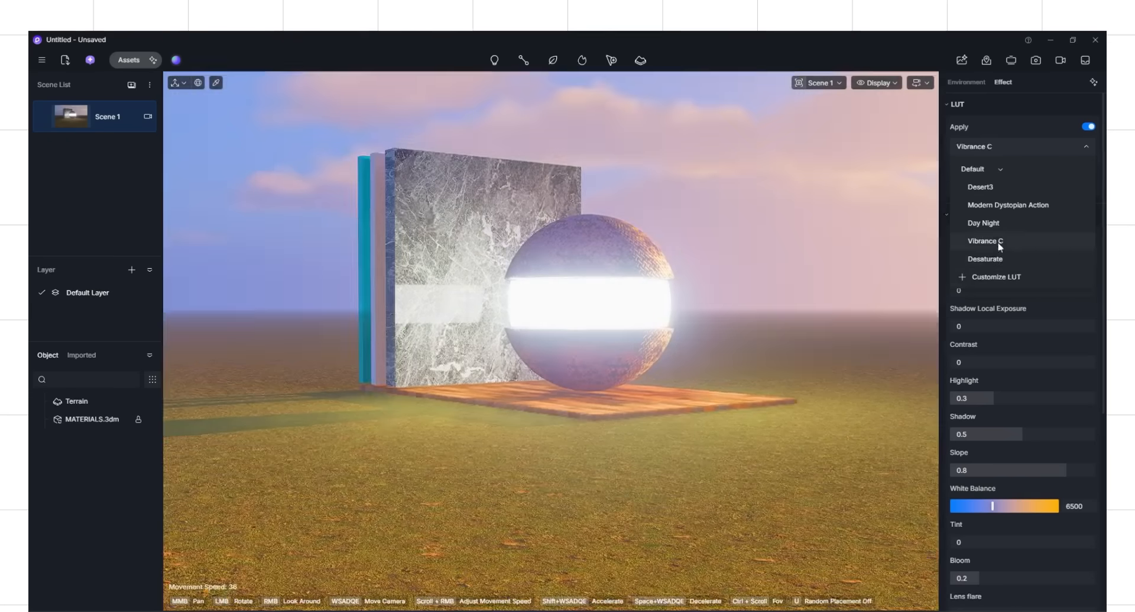
Try the Desaturate and Day Night LUT presets on the sphere scene
{"action": "left_click", "coordinate": [1010, 259]}
{"action": "left_click", "coordinate": [993, 227]}
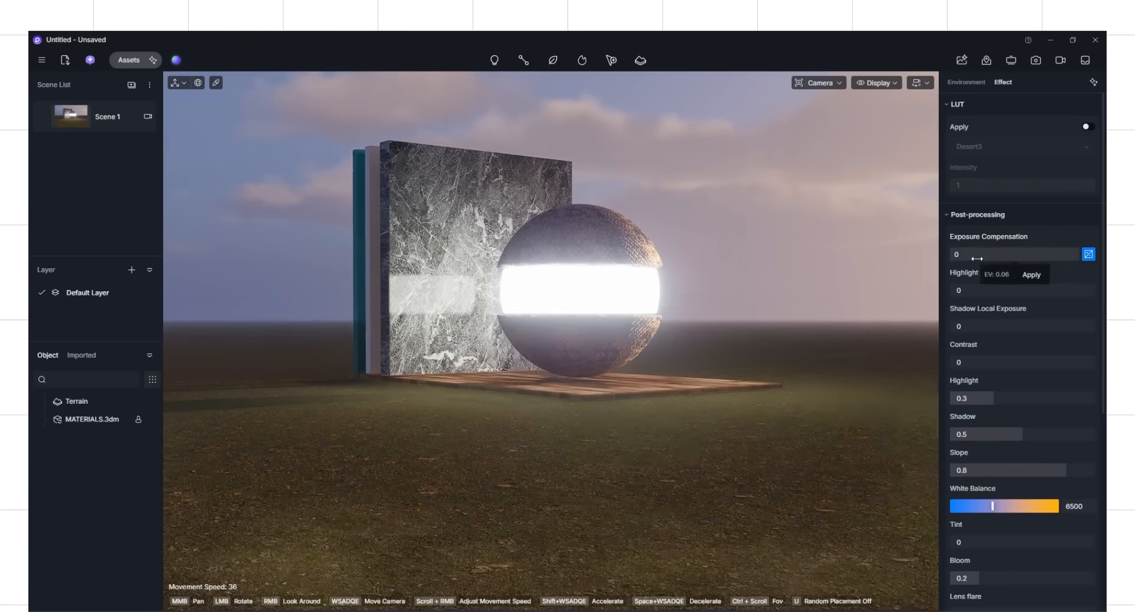
Adjust the sphere scene's exposure compensation, local exposure, contrast, highlight and shadow, and switch auto exposure off and on again
{"action": "left_click_drag", "start_coordinate": [1006, 254], "coordinate": [967, 254]}
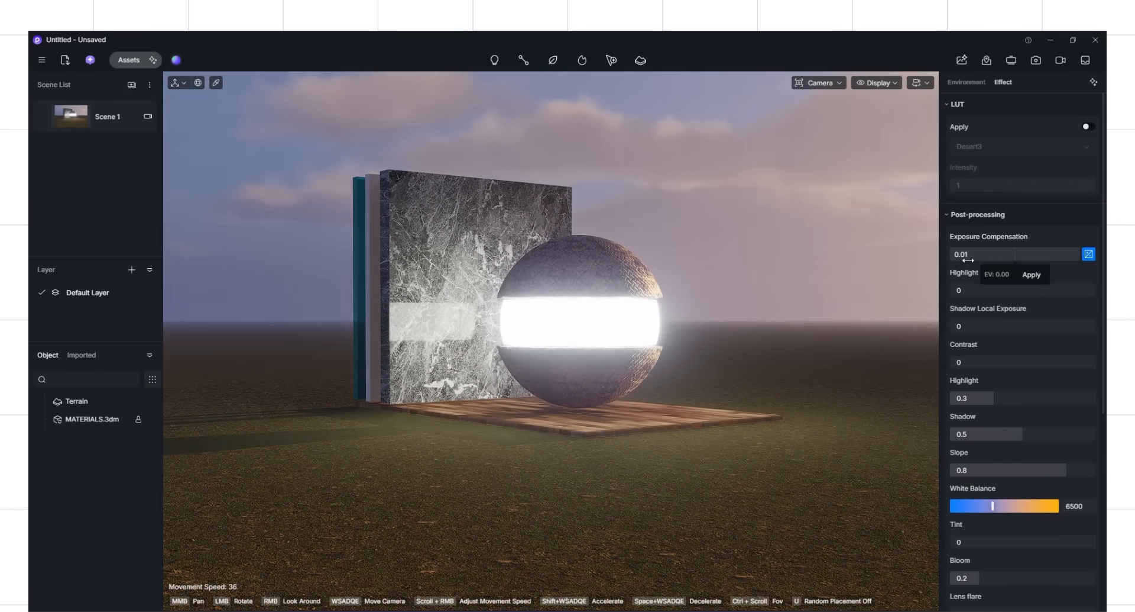
{"action": "left_click", "coordinate": [1089, 256]}
{"action": "left_click", "coordinate": [1090, 255]}
{"action": "left_click_drag", "start_coordinate": [972, 292], "coordinate": [954, 326]}
{"action": "mouse_move", "coordinate": [962, 362]}
{"action": "left_mouse_down"}
{"action": "mouse_move", "coordinate": [1022, 365]}
{"action": "mouse_move", "coordinate": [964, 366]}
{"action": "left_mouse_up"}
{"action": "left_click_drag", "start_coordinate": [993, 400], "coordinate": [981, 400]}
{"action": "mouse_move", "coordinate": [1022, 436]}
{"action": "left_mouse_down"}
{"action": "mouse_move", "coordinate": [1071, 437]}
{"action": "mouse_move", "coordinate": [1020, 442]}
{"action": "left_mouse_up"}
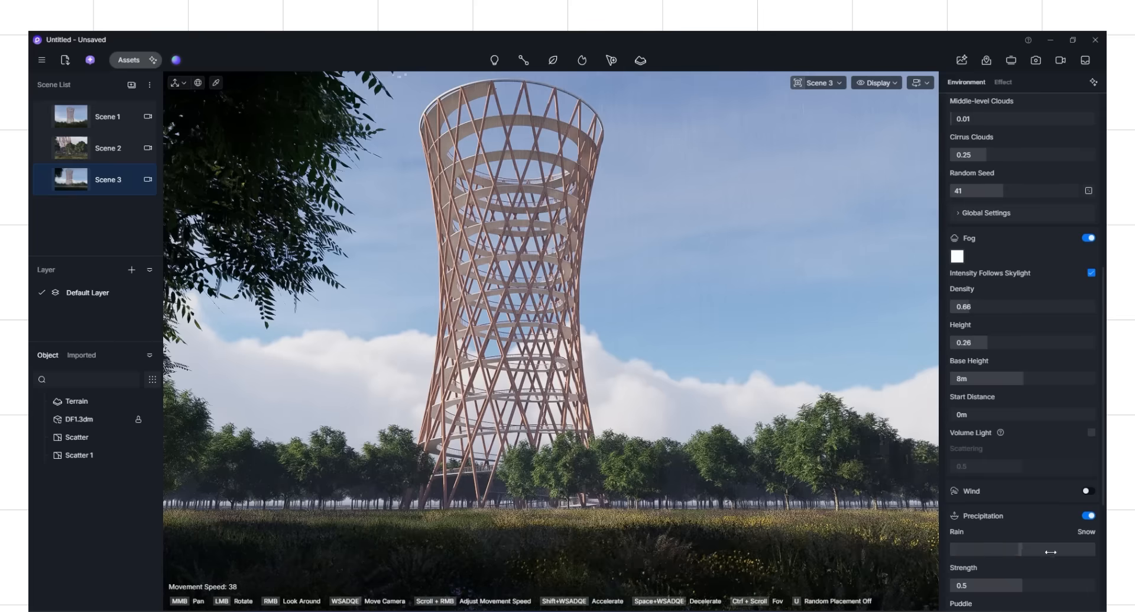
Shift the tower scene's precipitation from rain toward snow at strength 0.95 and lower the raindrop transparency
{"action": "left_click_drag", "start_coordinate": [999, 555], "coordinate": [1053, 555]}
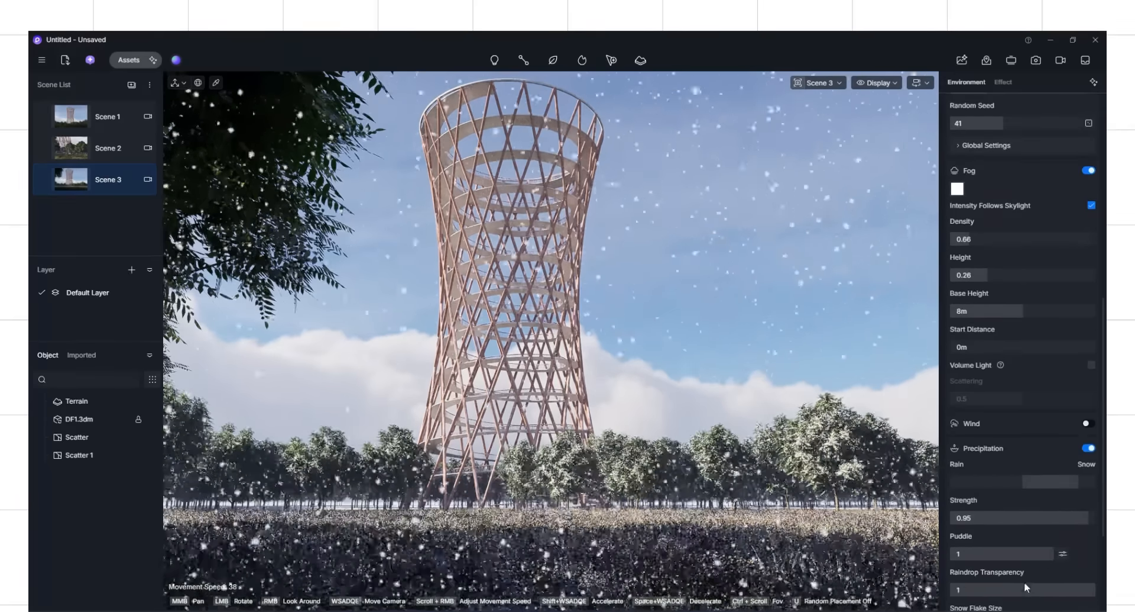
{"action": "left_click_drag", "start_coordinate": [1024, 590], "coordinate": [998, 590]}
{"action": "scroll", "coordinate": [1006, 580], "scroll_direction": "down", "scroll_amount": 5}
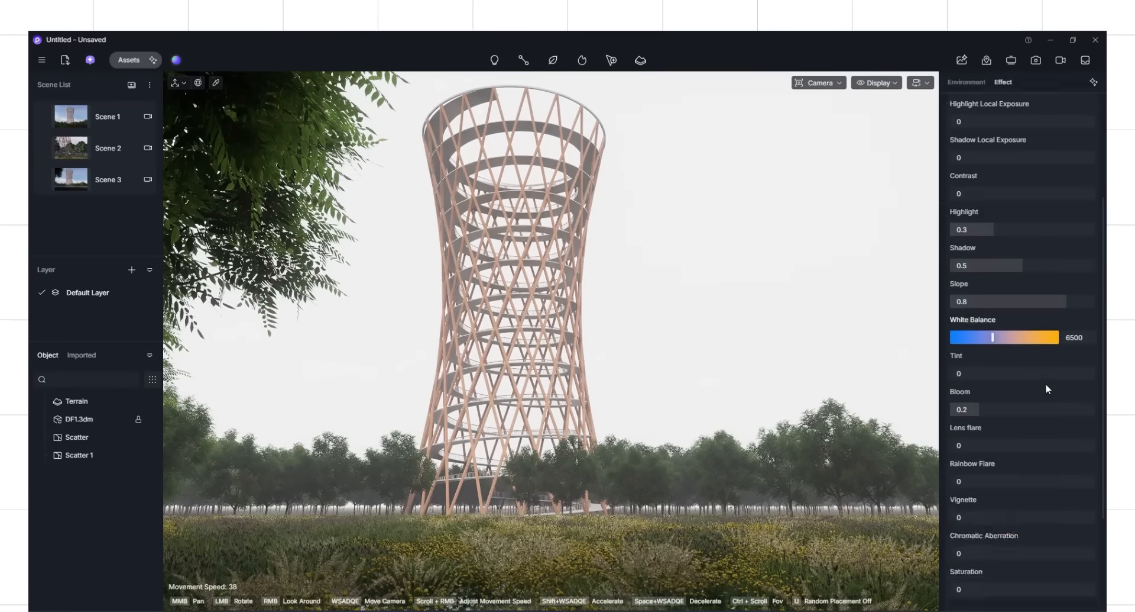
Try a stronger chromatic aberration on the tower view
{"action": "scroll", "coordinate": [1046, 388], "scroll_direction": "up", "scroll_amount": 3}
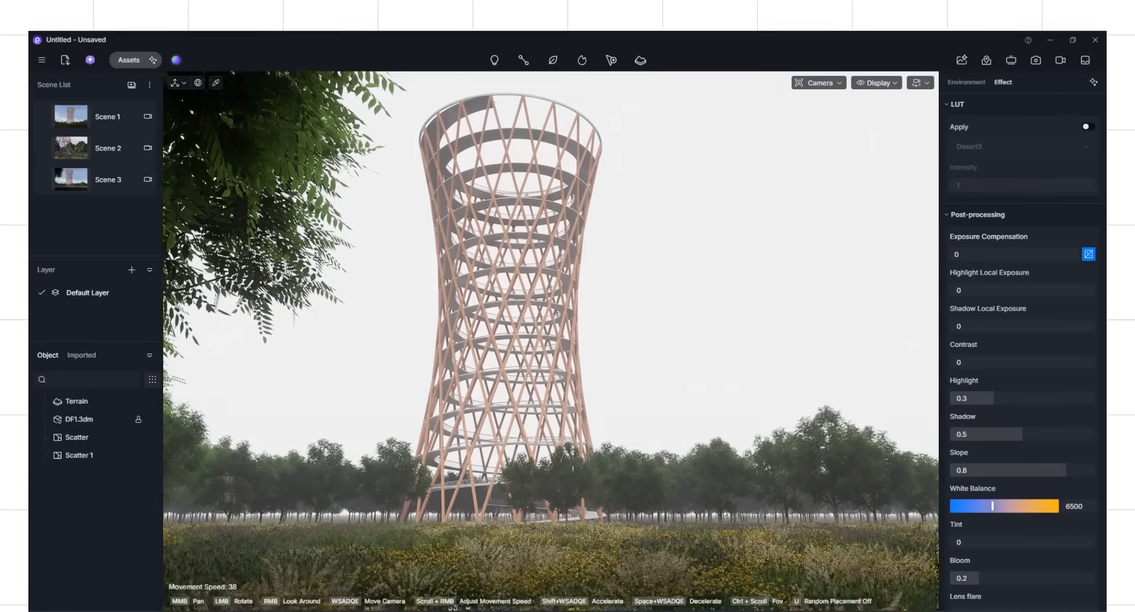
{"action": "scroll", "coordinate": [1006, 428], "scroll_direction": "down", "scroll_amount": 3}
{"action": "left_click_drag", "start_coordinate": [964, 553], "coordinate": [1013, 551]}
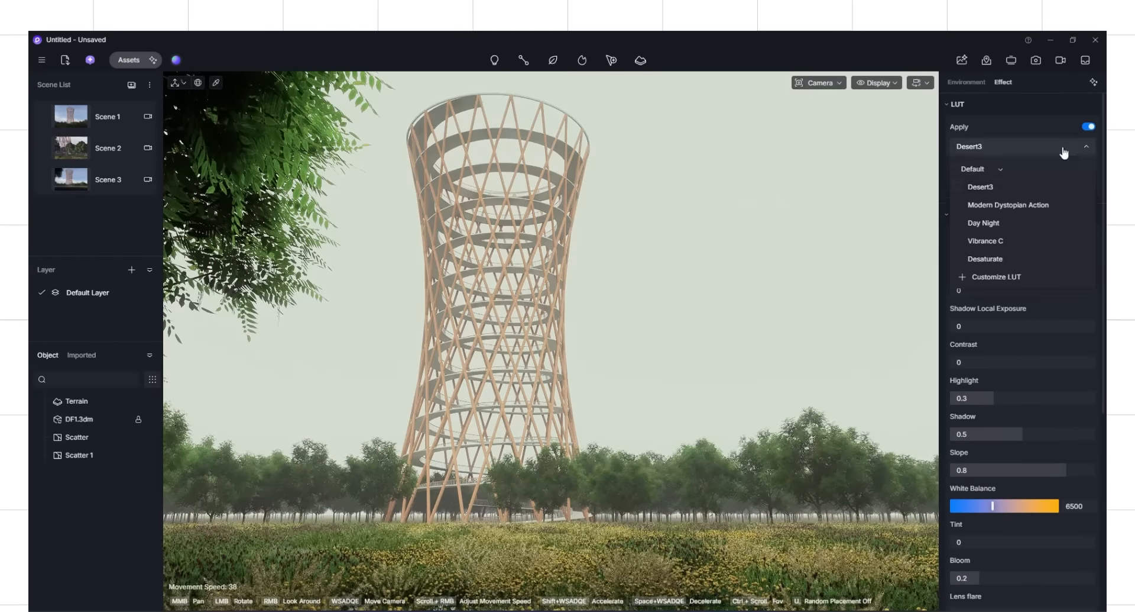
Preview the Vibrance C and Desert3 LUT presets on the tower view and turn the LUT off
{"action": "left_click", "coordinate": [985, 240]}
{"action": "left_click", "coordinate": [999, 186]}
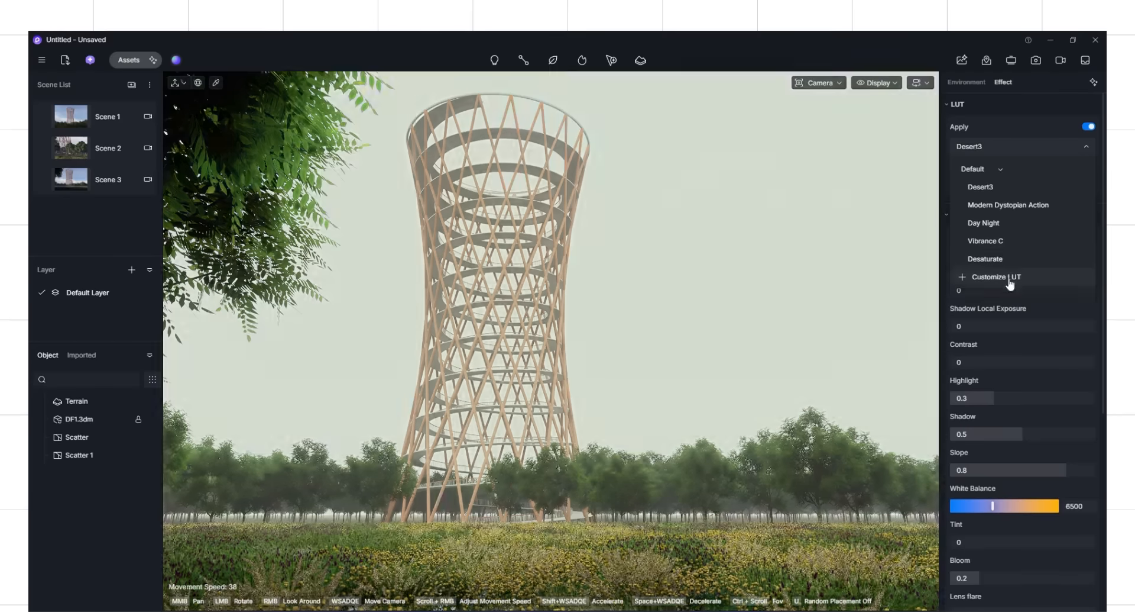
{"action": "left_click", "coordinate": [1089, 127]}
Preview the AO style with a raised value and the Z Depth style on the tower view, switching both off again
{"action": "scroll", "coordinate": [1026, 355], "scroll_direction": "down", "scroll_amount": 5}
{"action": "left_click", "coordinate": [1089, 490]}
{"action": "left_click_drag", "start_coordinate": [1001, 525], "coordinate": [1097, 526]}
{"action": "left_click", "coordinate": [1089, 490]}
{"action": "left_click", "coordinate": [1088, 515]}
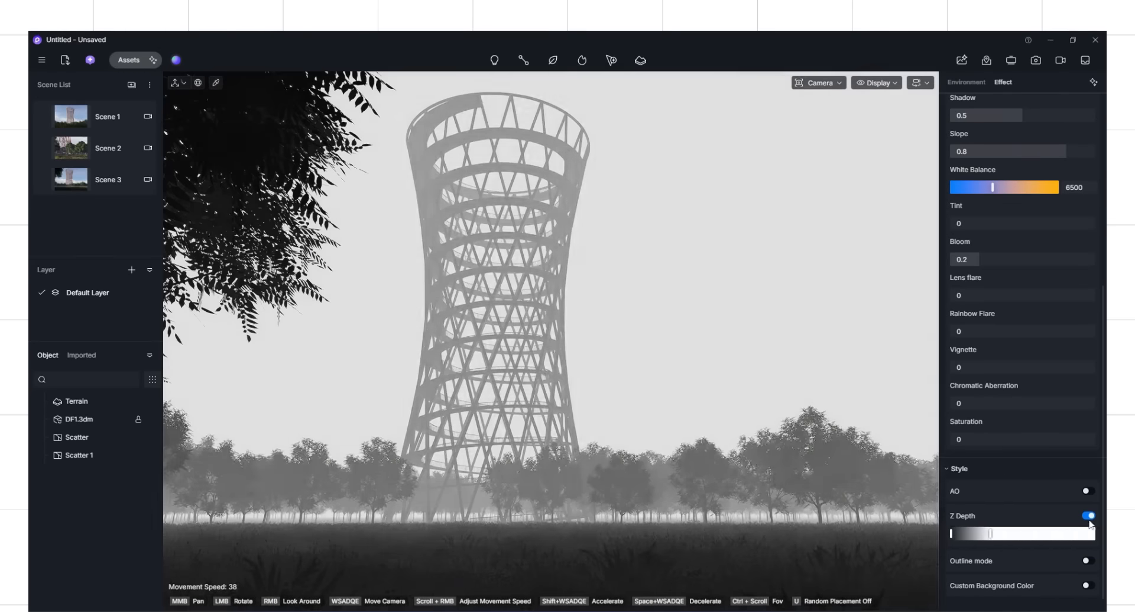
{"action": "left_click", "coordinate": [1089, 516]}
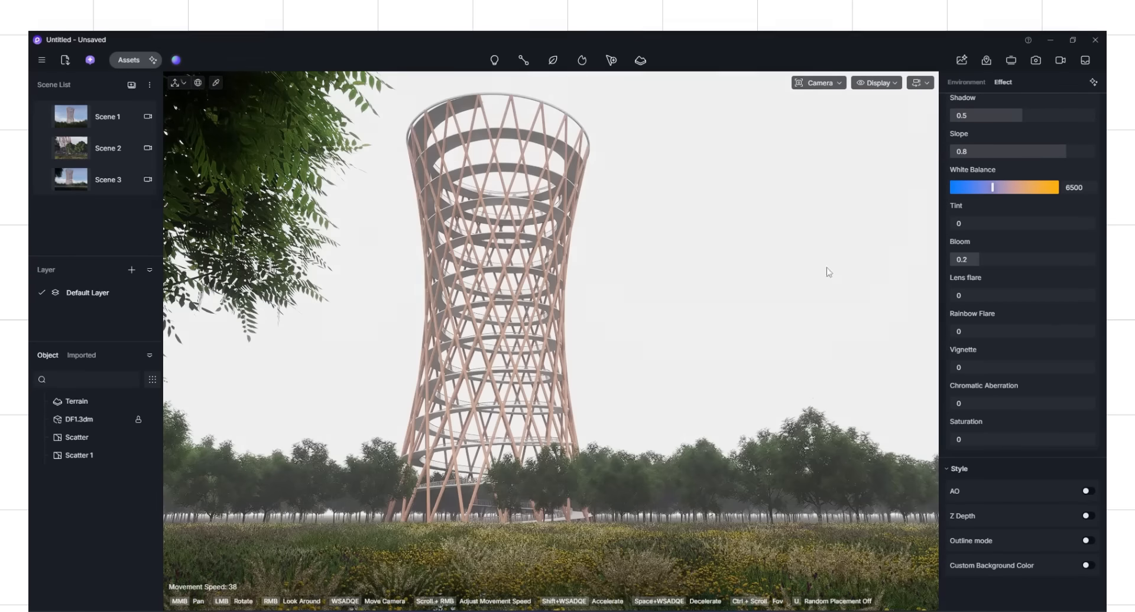
Compare the before and after versions of the tower's snowy AI Post-Processing result
{"action": "left_click", "coordinate": [1037, 60]}
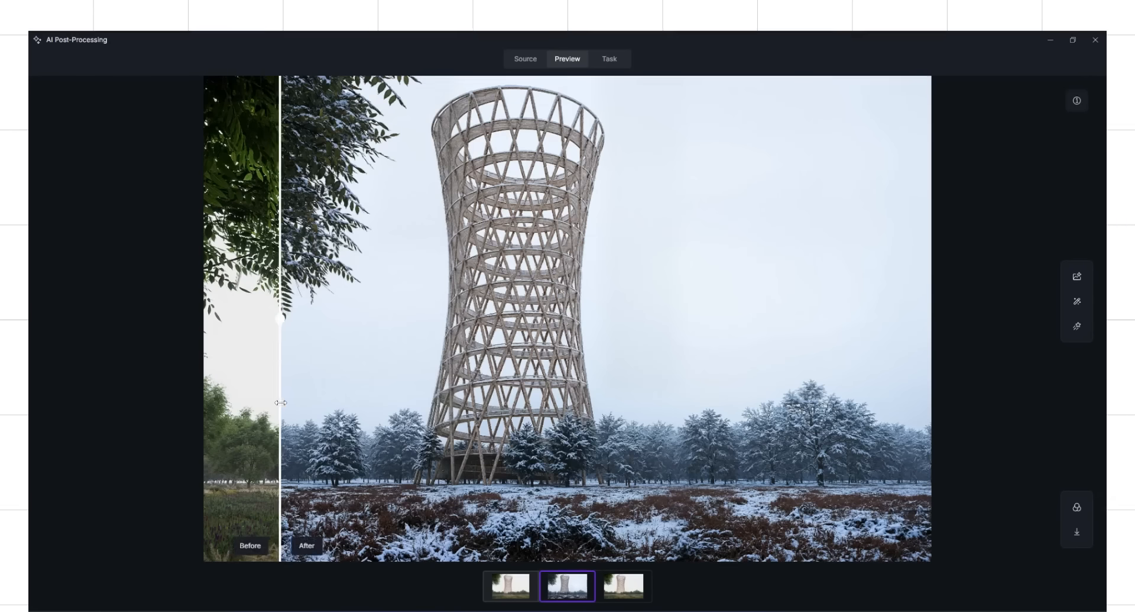
{"action": "left_click_drag", "start_coordinate": [281, 402], "coordinate": [357, 438]}
{"action": "scroll", "coordinate": [588, 383], "scroll_direction": "up", "scroll_amount": 5}
{"action": "scroll", "coordinate": [587, 383], "scroll_direction": "down", "scroll_amount": 5}
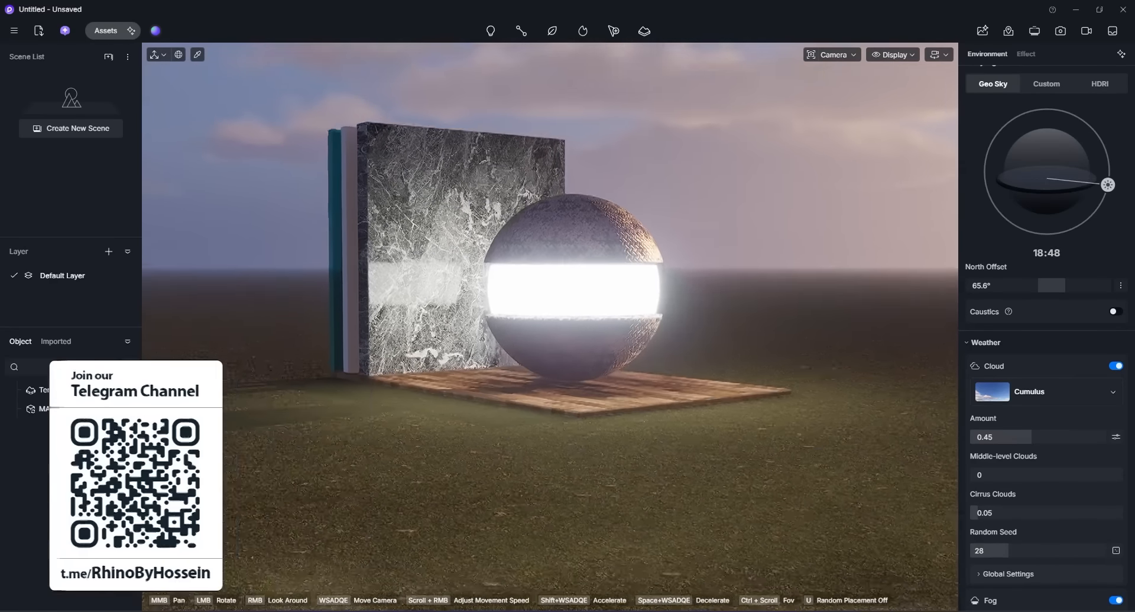
Frame the glowing sphere and marble slab and save the view as a new scene
{"action": "middle_click_drag", "start_coordinate": [595, 256], "coordinate": [608, 292]}
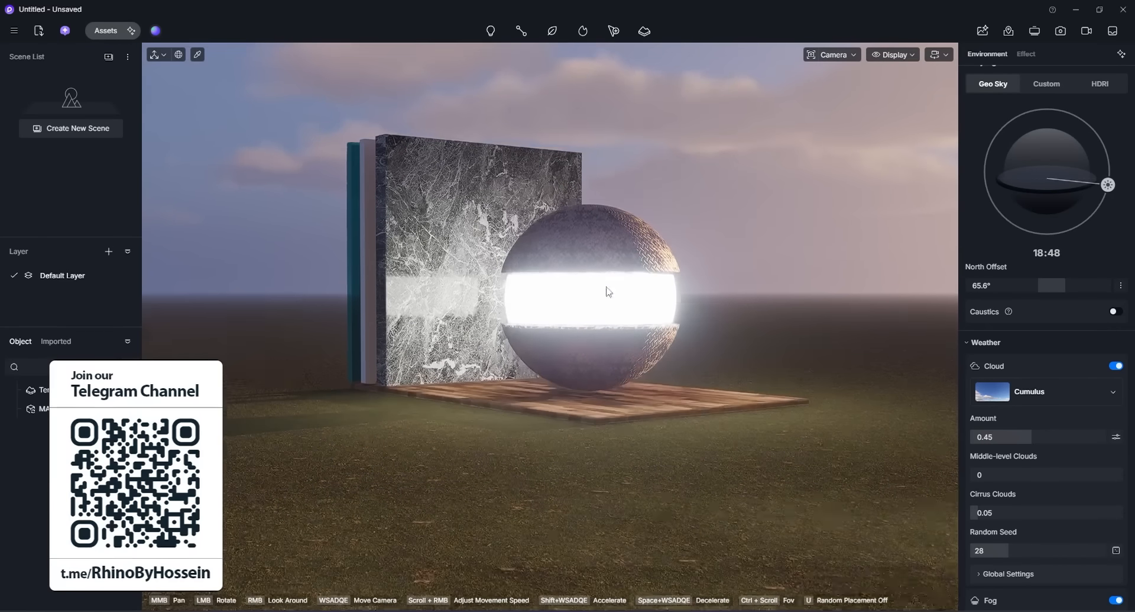
{"action": "left_click", "coordinate": [49, 130]}
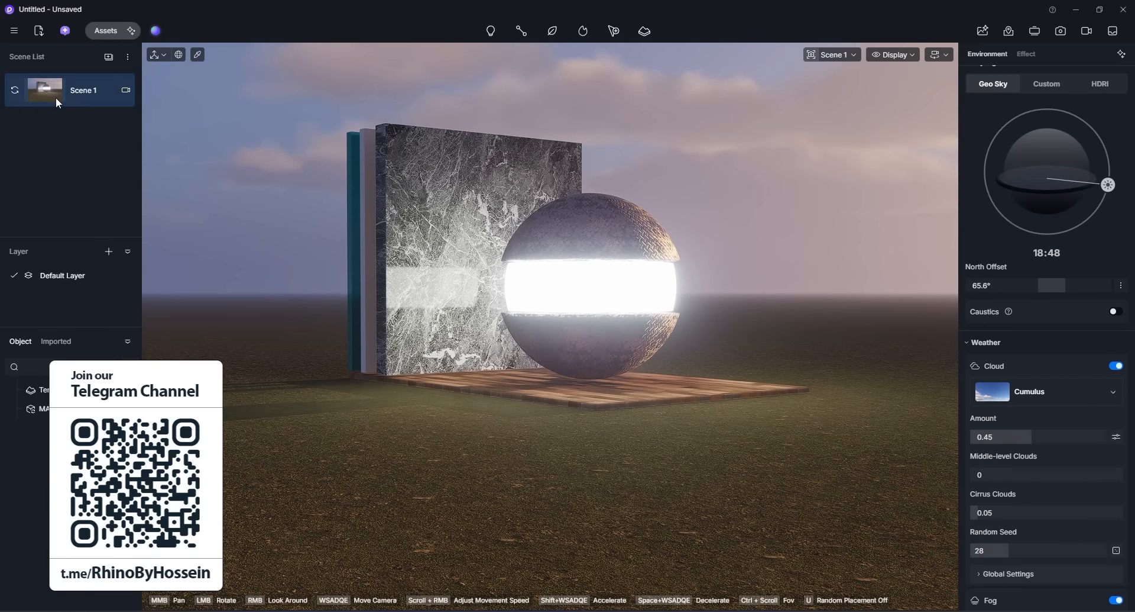
Enable the LUT effect and try the Modern Dystopian Action, Day Night, Vibrance C and Desaturate presets
{"action": "left_click", "coordinate": [1029, 56]}
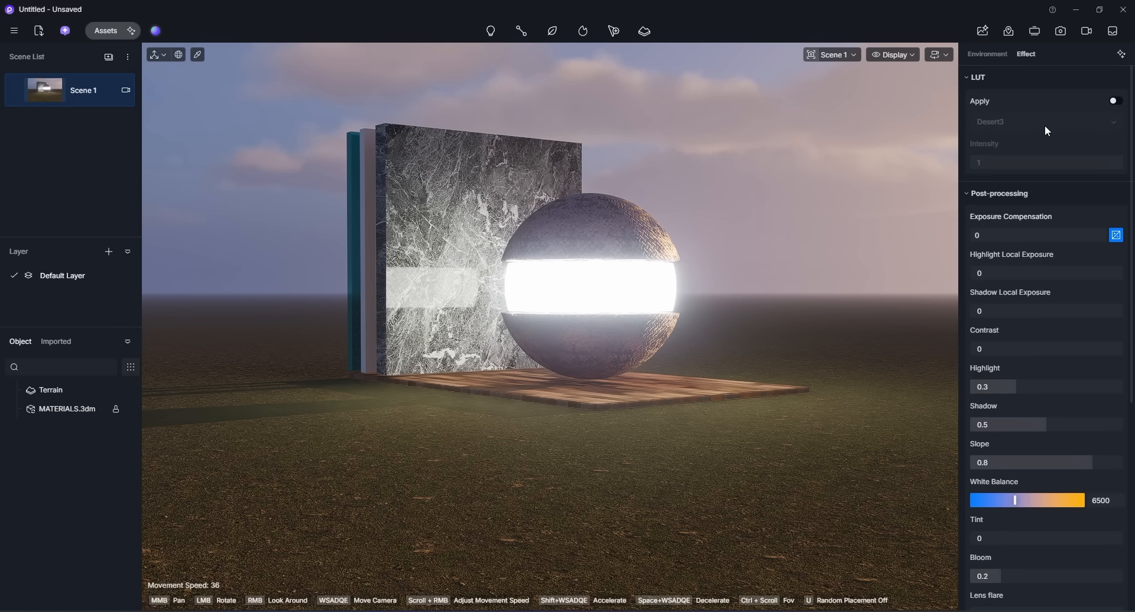
{"action": "left_click", "coordinate": [1116, 101]}
{"action": "left_click", "coordinate": [1024, 121]}
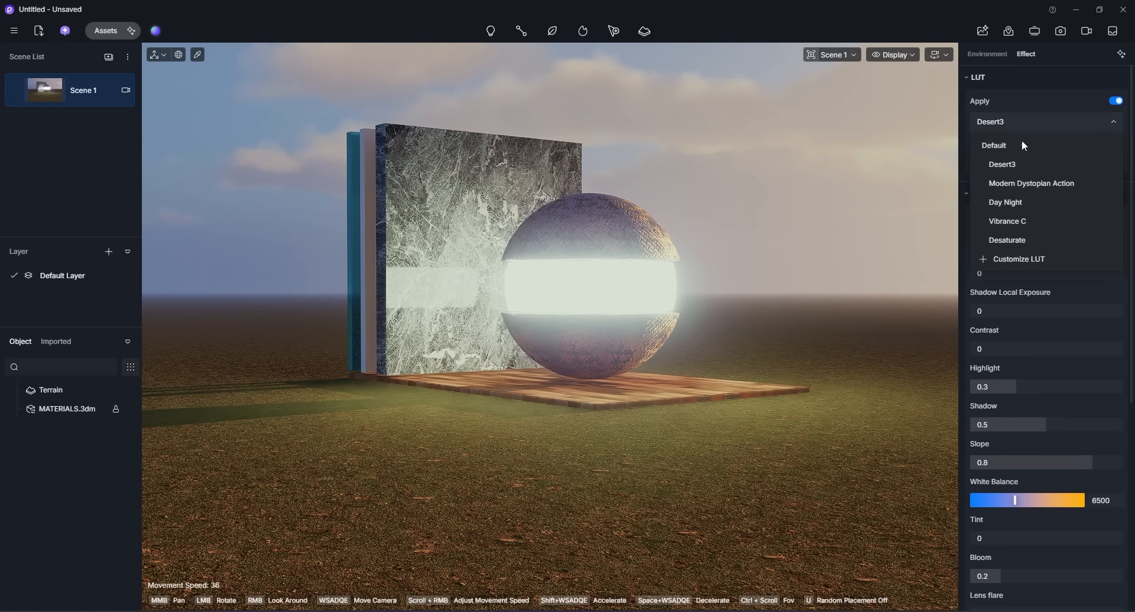
{"action": "left_click", "coordinate": [1024, 184]}
{"action": "left_click", "coordinate": [1022, 203]}
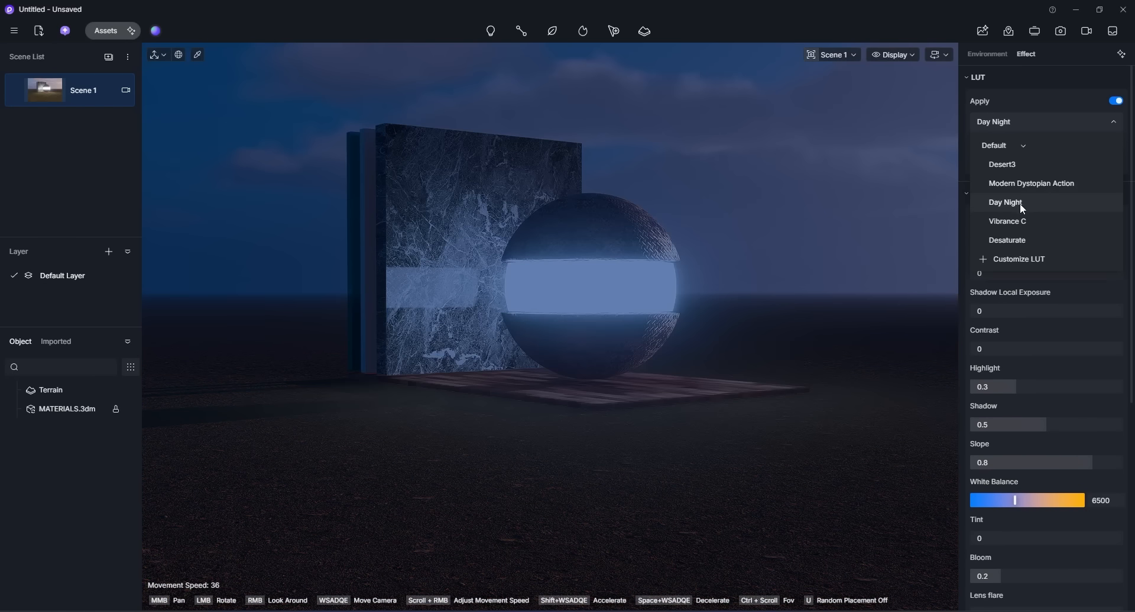
{"action": "left_click", "coordinate": [1024, 221]}
{"action": "left_click", "coordinate": [1025, 239]}
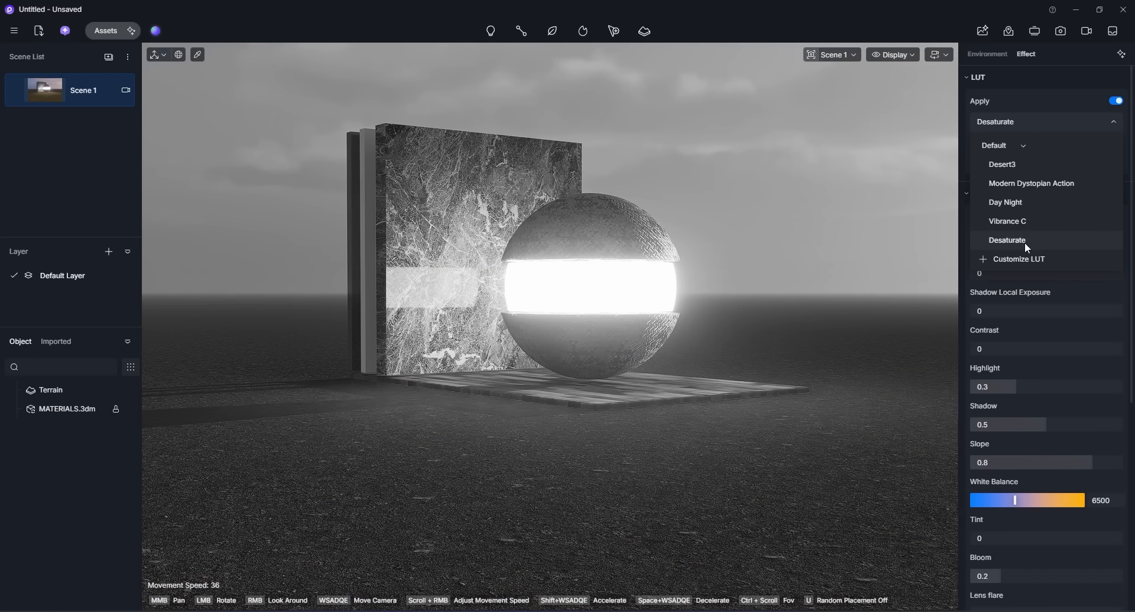
Try the Vibrance C LUT preset, return to Desert3, and turn the LUT off
{"action": "left_click", "coordinate": [1010, 222]}
{"action": "left_click", "coordinate": [1018, 164]}
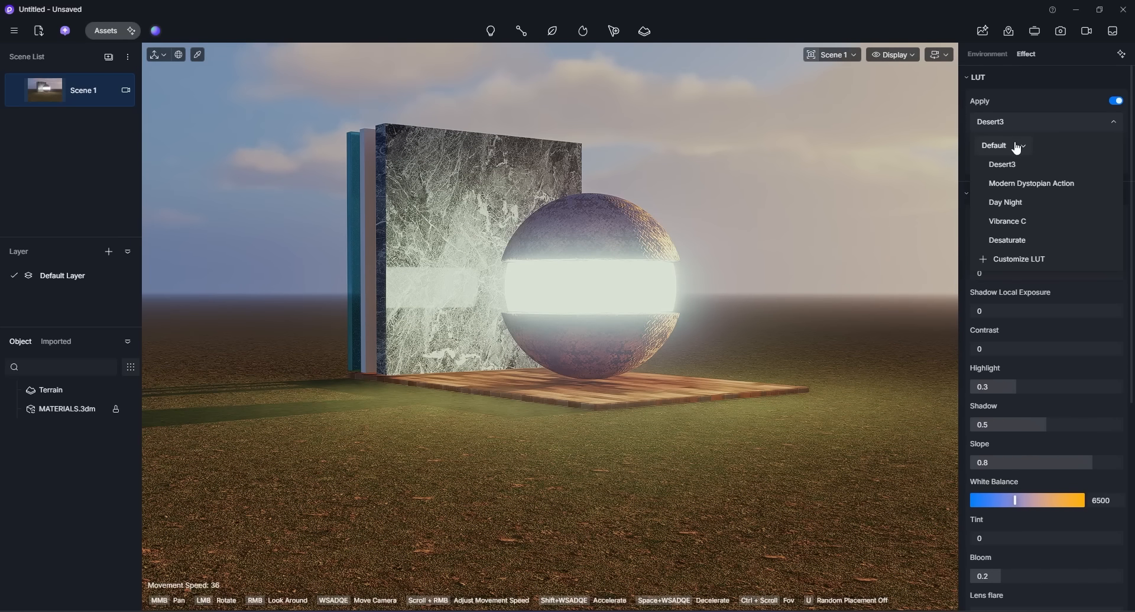
{"action": "left_click", "coordinate": [1015, 184]}
{"action": "scroll", "coordinate": [1015, 195], "scroll_direction": "down", "scroll_amount": 2}
{"action": "scroll", "coordinate": [1016, 210], "scroll_direction": "down", "scroll_amount": 1}
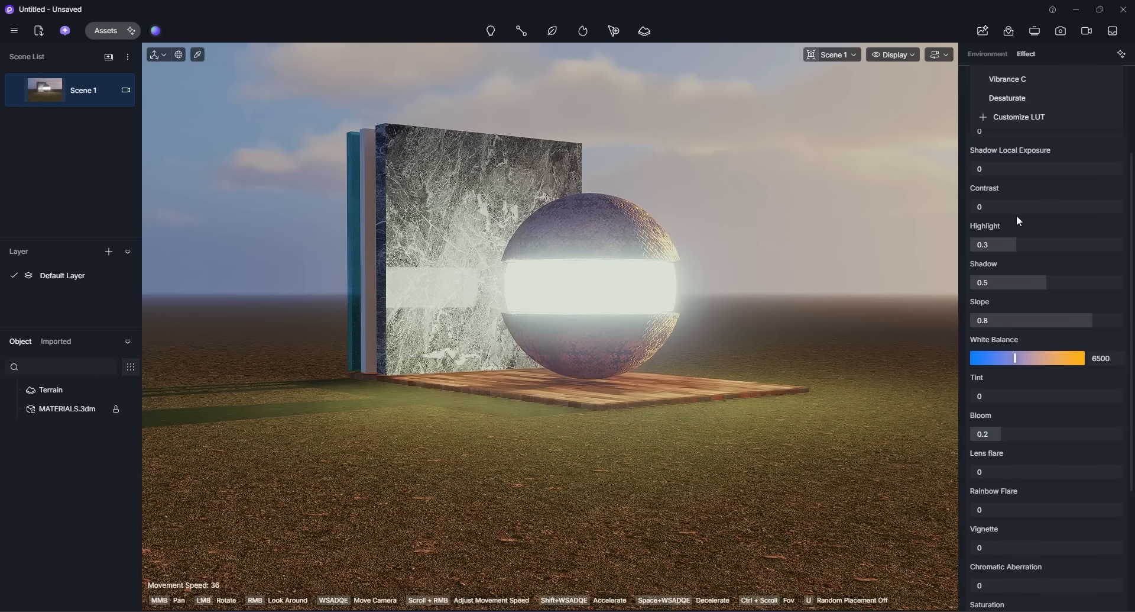
{"action": "scroll", "coordinate": [1016, 215], "scroll_direction": "up", "scroll_amount": 4}
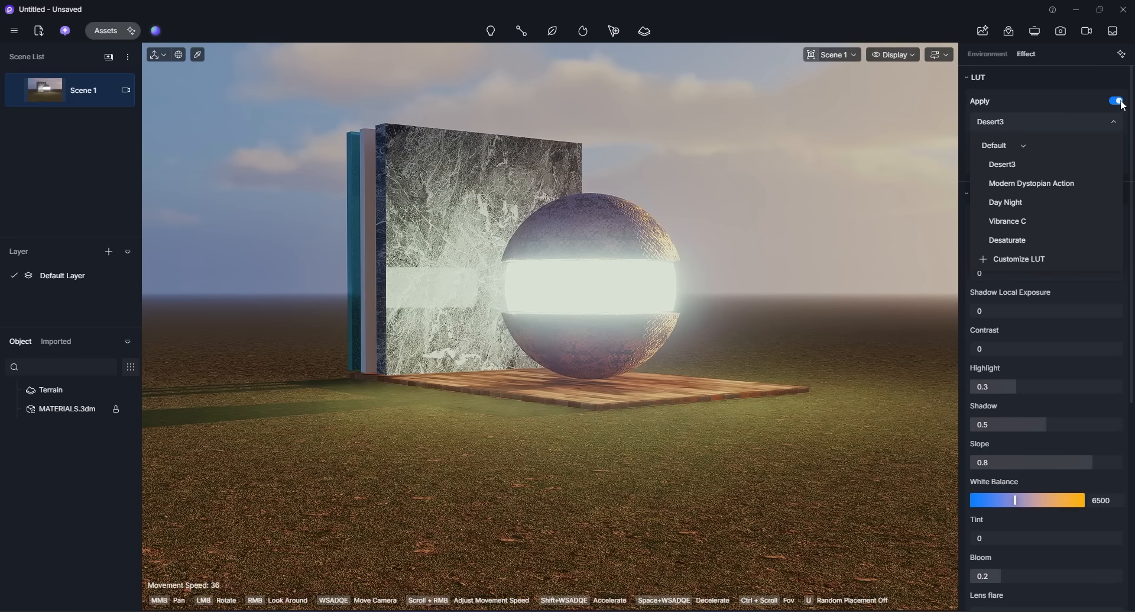
{"action": "left_click", "coordinate": [1117, 101]}
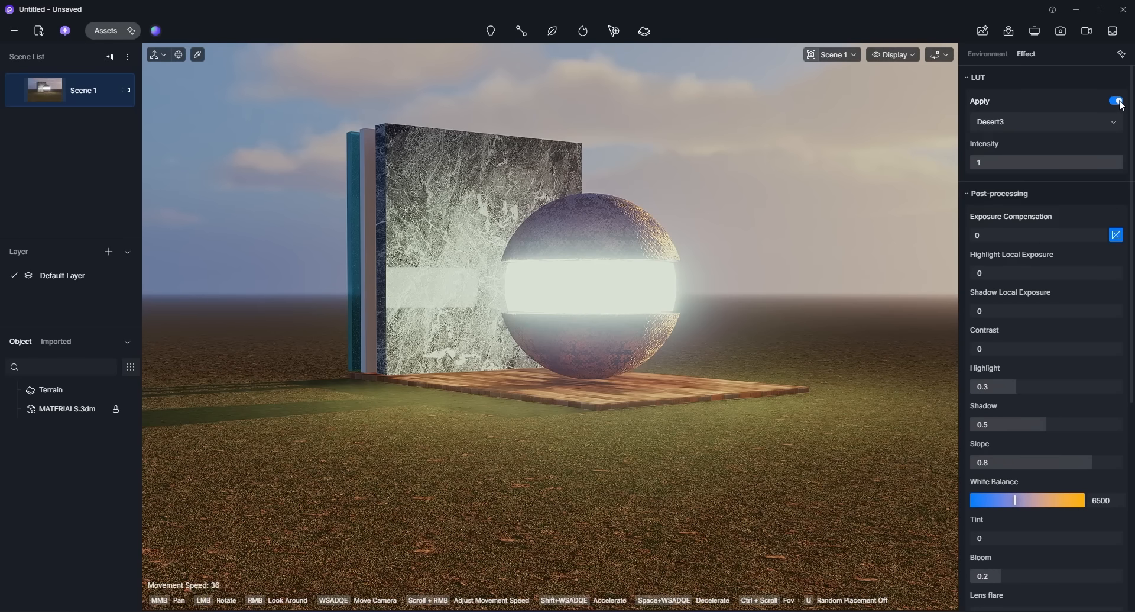
{"action": "left_click", "coordinate": [1116, 102]}
{"action": "right_click_drag", "start_coordinate": [730, 182], "coordinate": [739, 171]}
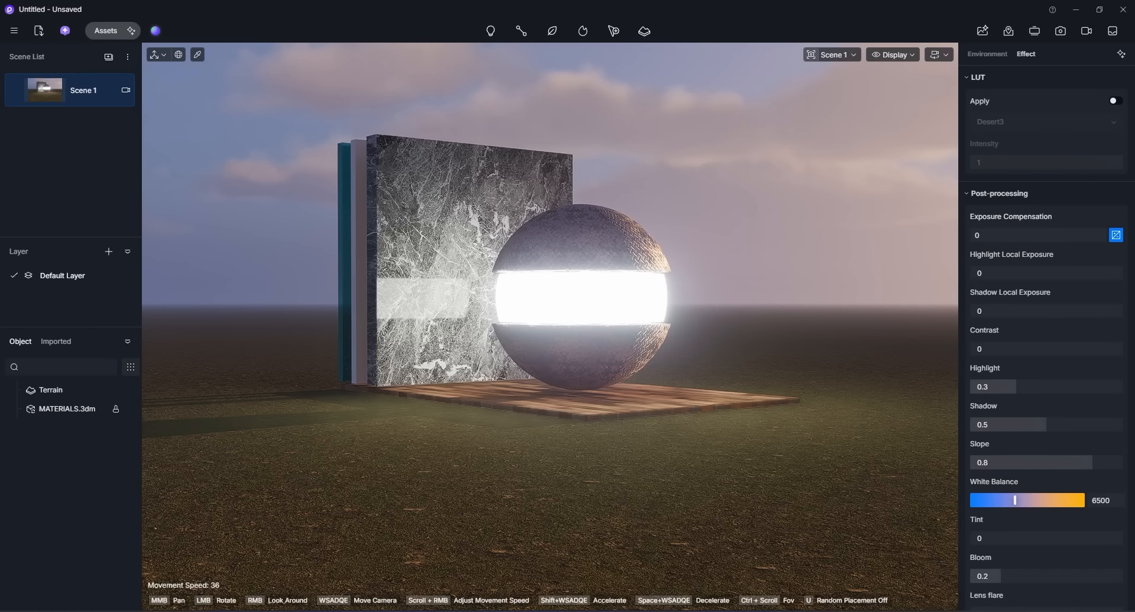
Re-enable the Desert3 LUT, review the available presets, and disable the LUT again
{"action": "left_click", "coordinate": [1116, 102]}
{"action": "left_click", "coordinate": [1022, 120]}
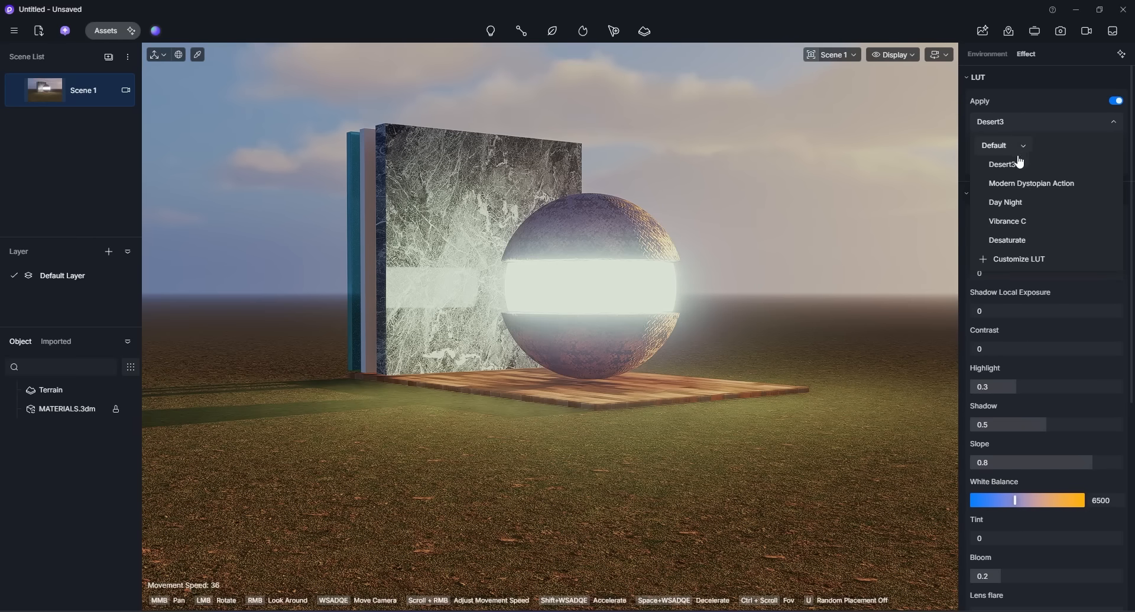
{"action": "scroll", "coordinate": [1016, 209], "scroll_direction": "down", "scroll_amount": 1}
{"action": "scroll", "coordinate": [1017, 215], "scroll_direction": "up", "scroll_amount": 1}
{"action": "left_click", "coordinate": [1121, 103]}
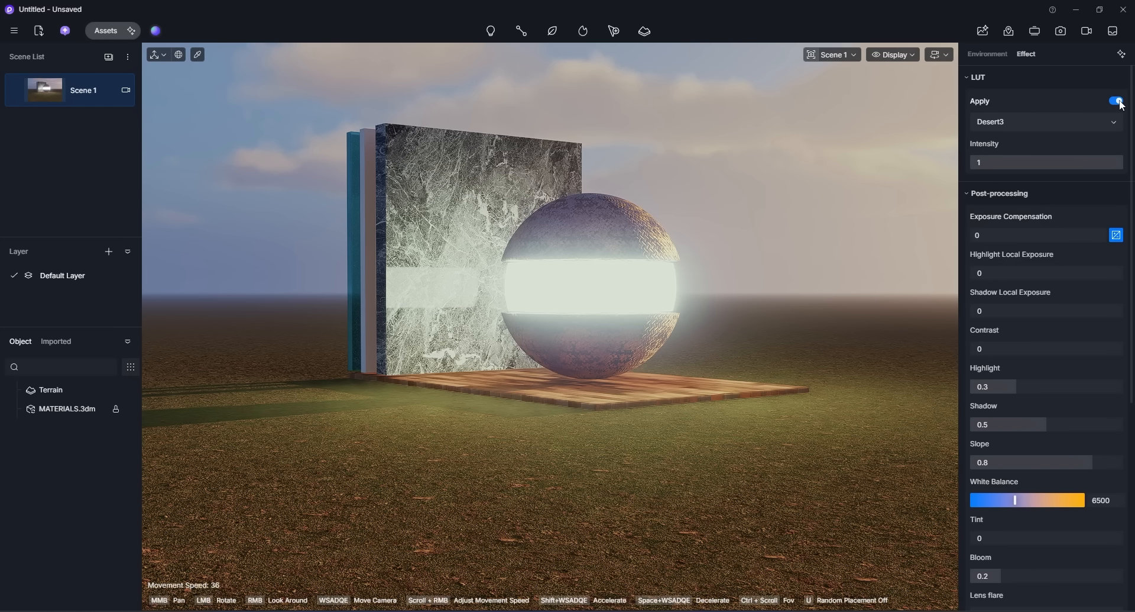
{"action": "left_click", "coordinate": [1122, 104]}
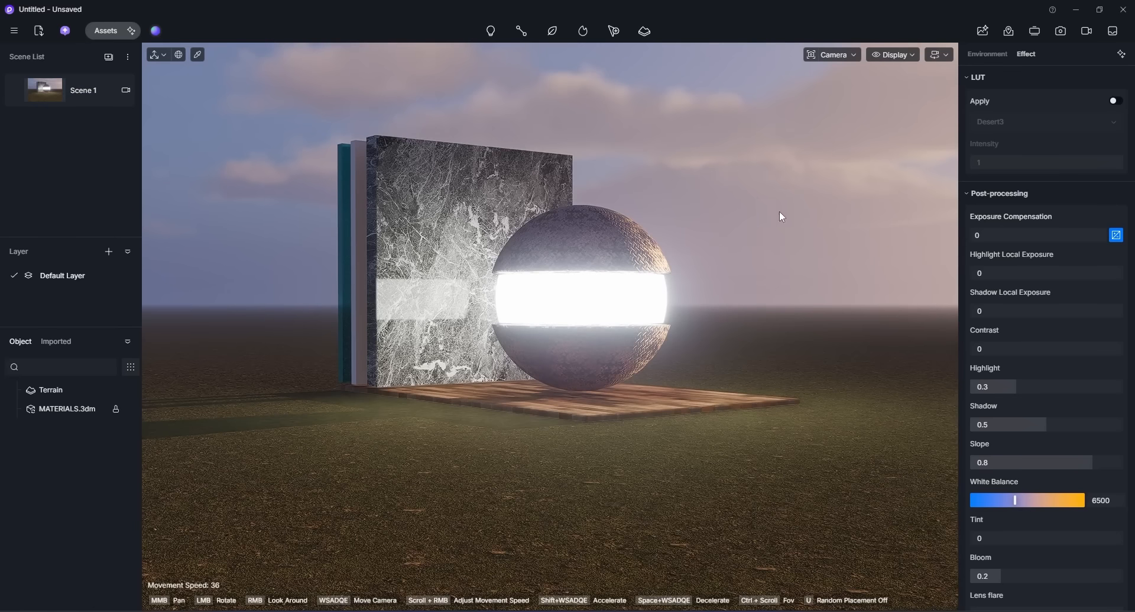
Test the exposure compensation on the sphere view and switch auto exposure off and back on
{"action": "left_click_drag", "start_coordinate": [768, 205], "coordinate": [885, 256]}
{"action": "scroll", "coordinate": [949, 245], "scroll_direction": "down", "scroll_amount": 1}
{"action": "mouse_move", "coordinate": [991, 240]}
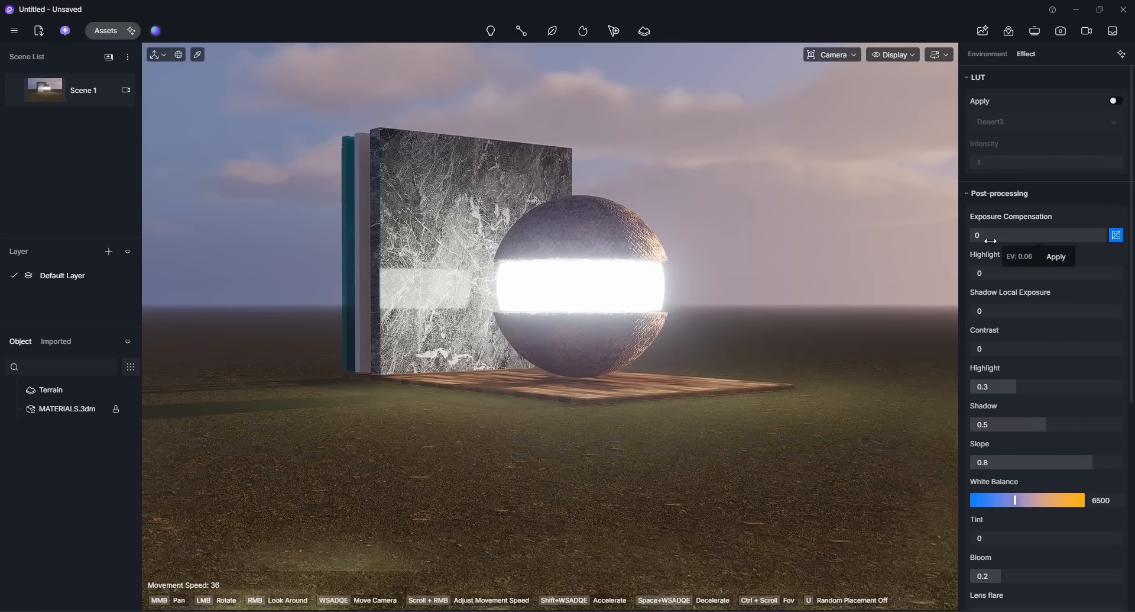
{"action": "mouse_move", "coordinate": [988, 234]}
{"action": "left_mouse_down"}
{"action": "mouse_move", "coordinate": [1038, 234]}
{"action": "mouse_move", "coordinate": [984, 241]}
{"action": "left_mouse_up"}
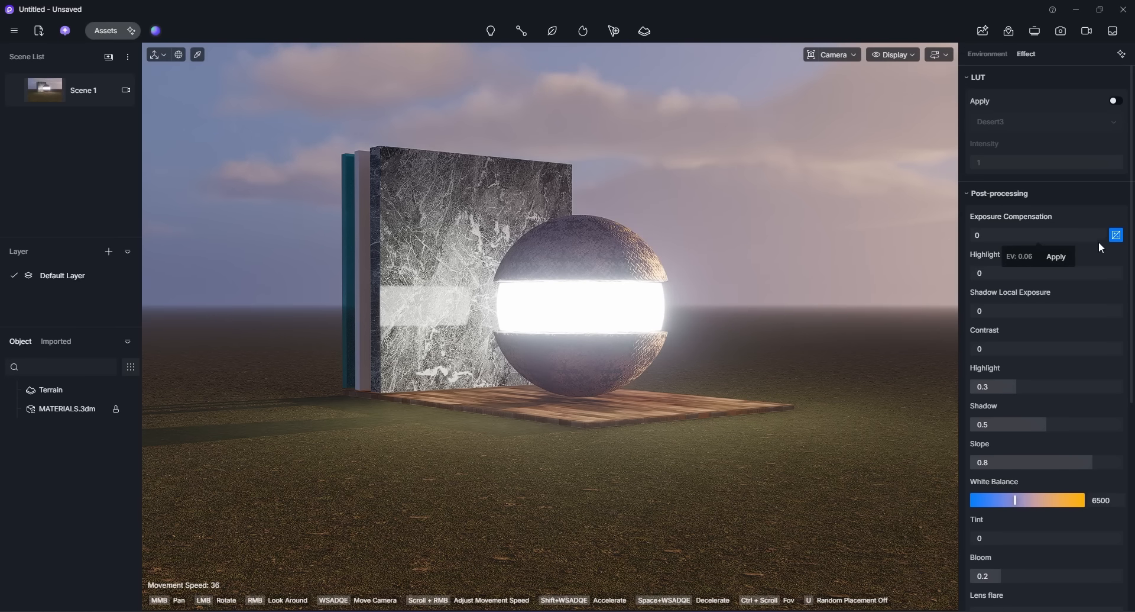
{"action": "left_click", "coordinate": [1117, 234]}
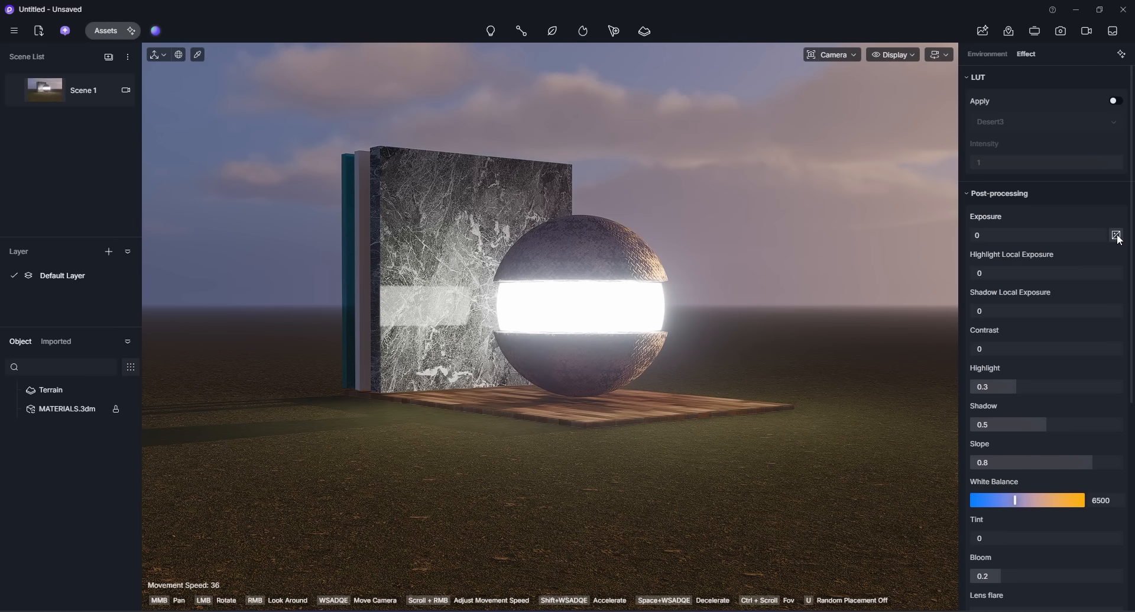
{"action": "left_click", "coordinate": [1117, 236]}
Set the highlight local exposure to 0.02, the shadow local exposure to 0 and the contrast to -0.01
{"action": "mouse_move", "coordinate": [994, 273]}
{"action": "left_mouse_down"}
{"action": "mouse_move", "coordinate": [1087, 274]}
{"action": "mouse_move", "coordinate": [997, 274]}
{"action": "left_mouse_up"}
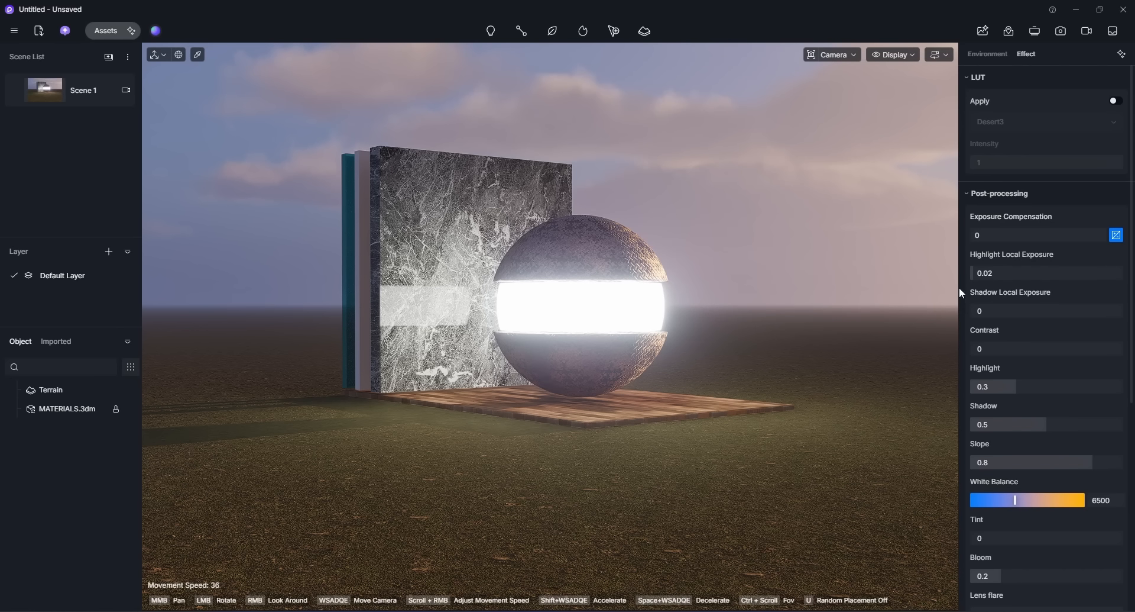
{"action": "mouse_move", "coordinate": [989, 311]}
{"action": "left_mouse_down"}
{"action": "mouse_move", "coordinate": [1016, 309]}
{"action": "mouse_move", "coordinate": [990, 312]}
{"action": "left_mouse_up"}
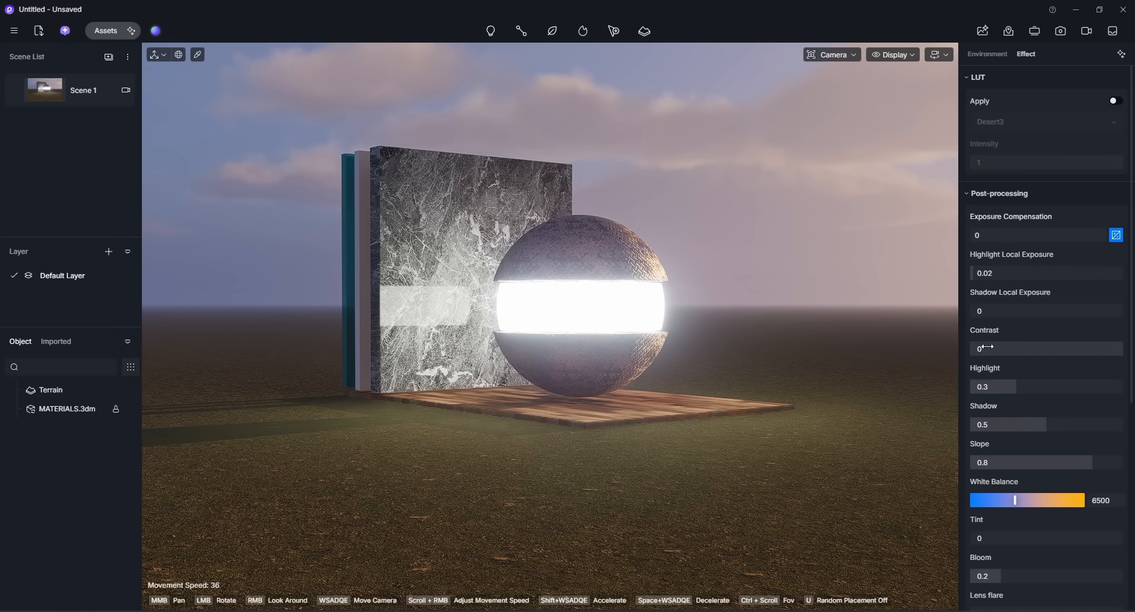
{"action": "mouse_move", "coordinate": [988, 348]}
{"action": "left_mouse_down"}
{"action": "mouse_move", "coordinate": [1061, 352]}
{"action": "mouse_move", "coordinate": [979, 350]}
{"action": "mouse_move", "coordinate": [987, 355]}
{"action": "left_mouse_up"}
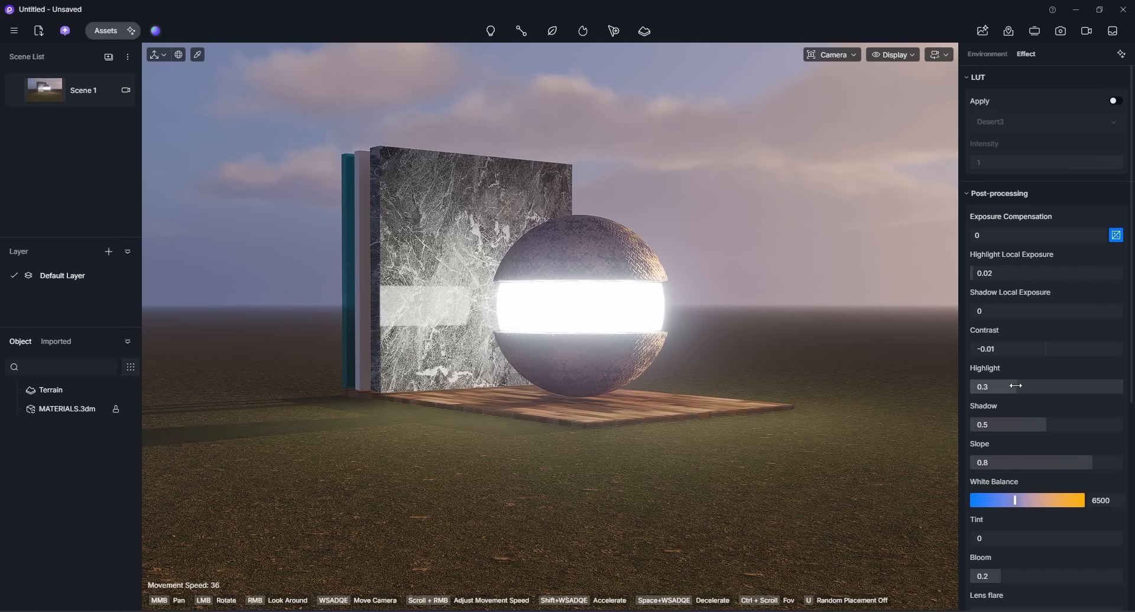
Set the post-processing highlight to 0.44, the shadow to 0.52 and the slope to 0.65
{"action": "mouse_move", "coordinate": [1028, 389]}
{"action": "left_mouse_down"}
{"action": "mouse_move", "coordinate": [1058, 392]}
{"action": "mouse_move", "coordinate": [1043, 393]}
{"action": "left_mouse_up"}
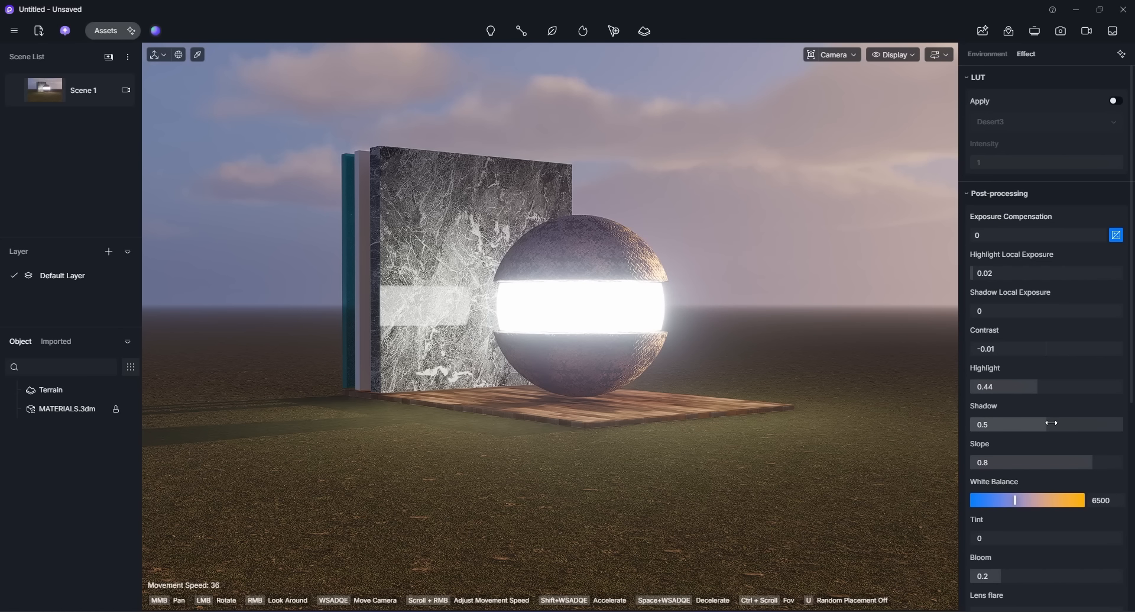
{"action": "mouse_move", "coordinate": [1050, 424]}
{"action": "left_mouse_down"}
{"action": "mouse_move", "coordinate": [1097, 426]}
{"action": "mouse_move", "coordinate": [1032, 434]}
{"action": "mouse_move", "coordinate": [1065, 433]}
{"action": "mouse_move", "coordinate": [1053, 434]}
{"action": "left_mouse_up"}
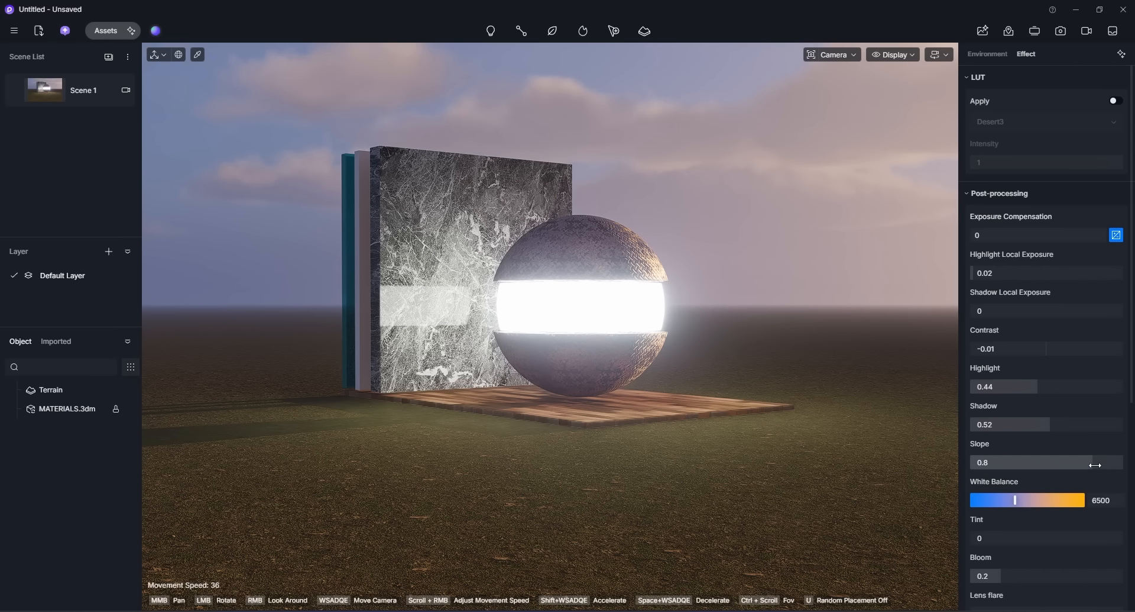
{"action": "mouse_move", "coordinate": [1097, 465]}
{"action": "left_mouse_down"}
{"action": "mouse_move", "coordinate": [1128, 467]}
{"action": "mouse_move", "coordinate": [1019, 472]}
{"action": "mouse_move", "coordinate": [1099, 471]}
{"action": "mouse_move", "coordinate": [1077, 471]}
{"action": "left_mouse_up"}
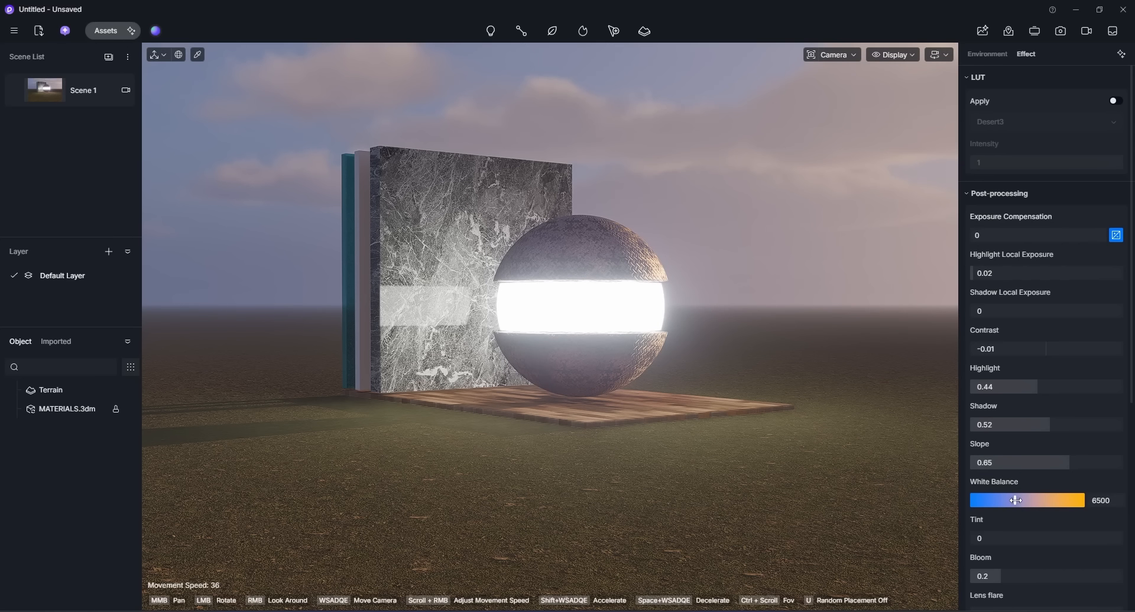
Set the post-processing white balance to 7541 and the tint to -0.01
{"action": "mouse_move", "coordinate": [1016, 500]}
{"action": "left_mouse_down"}
{"action": "mouse_move", "coordinate": [976, 500]}
{"action": "mouse_move", "coordinate": [1077, 500]}
{"action": "mouse_move", "coordinate": [1029, 500]}
{"action": "left_mouse_up"}
{"action": "key", "text": "e"}
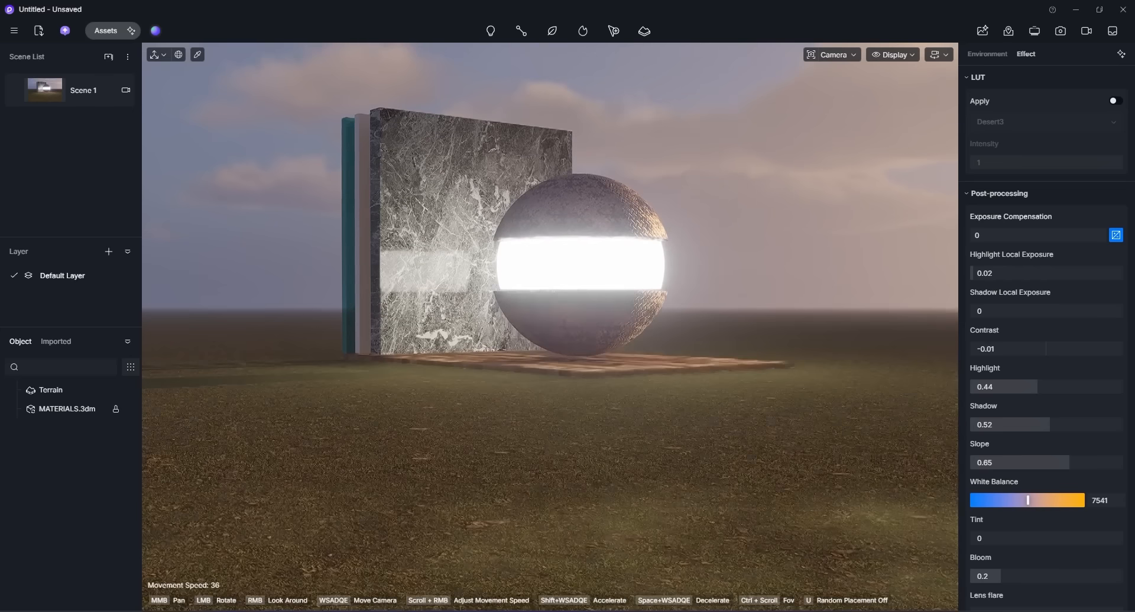
{"action": "key", "text": "q"}
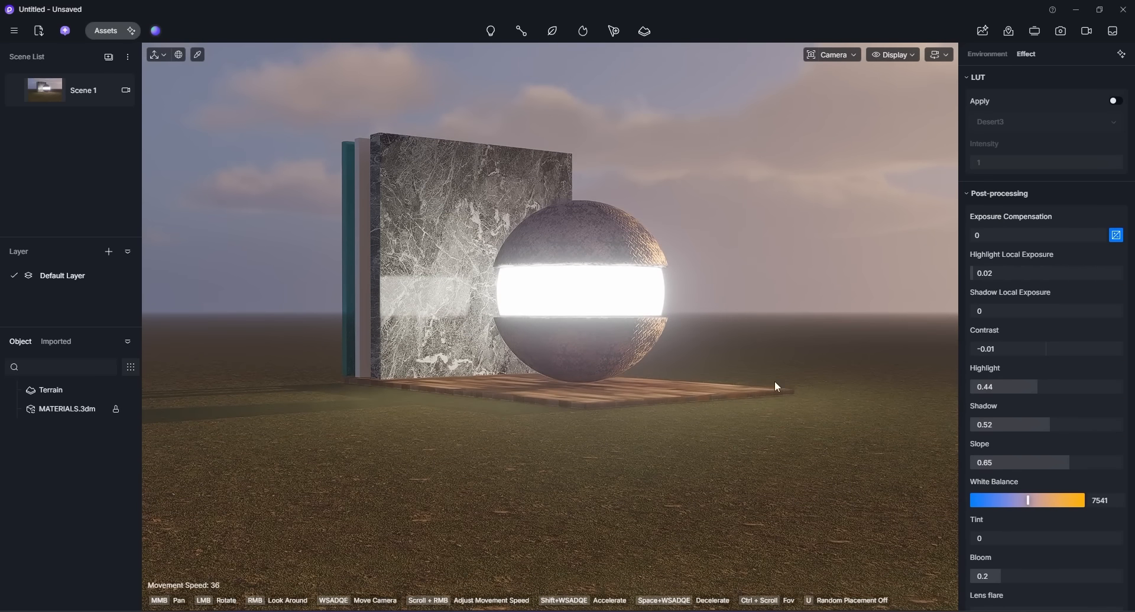
{"action": "key", "text": "e"}
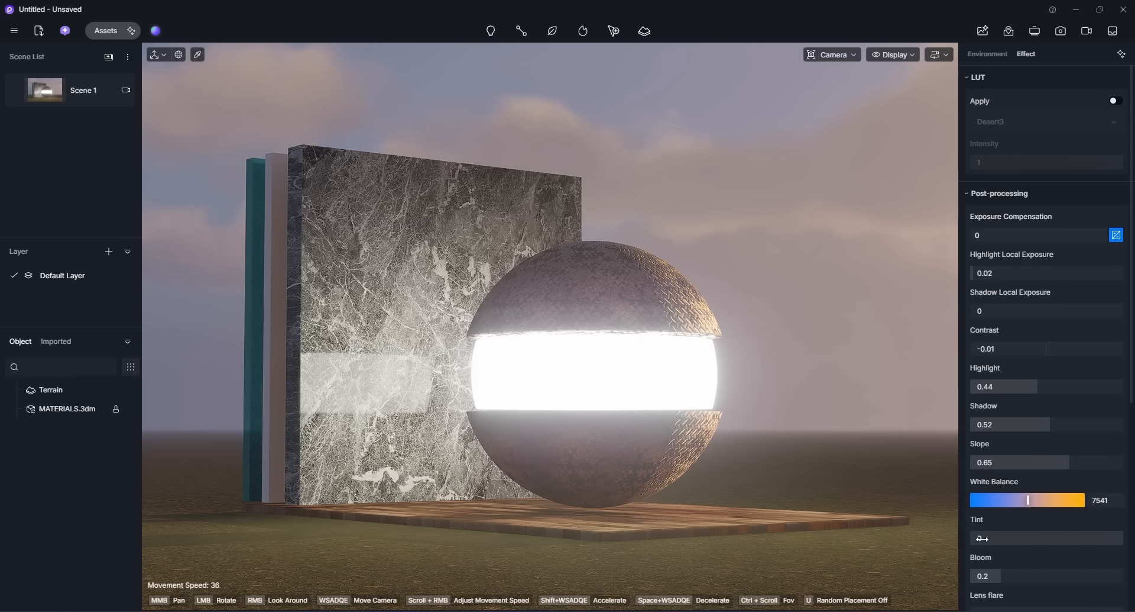
{"action": "mouse_move", "coordinate": [983, 539]}
{"action": "left_mouse_down"}
{"action": "mouse_move", "coordinate": [1064, 539]}
{"action": "mouse_move", "coordinate": [978, 540]}
{"action": "left_mouse_up"}
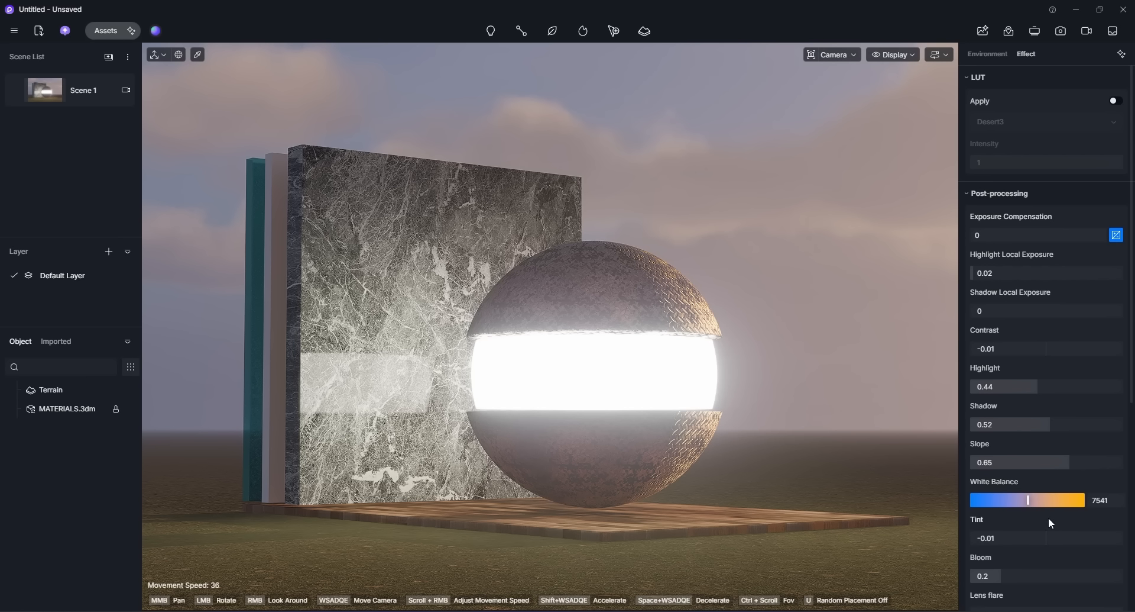
Set the bloom to 0.18 and the lens flare to 0.2
{"action": "scroll", "coordinate": [1049, 522], "scroll_direction": "down", "scroll_amount": 3}
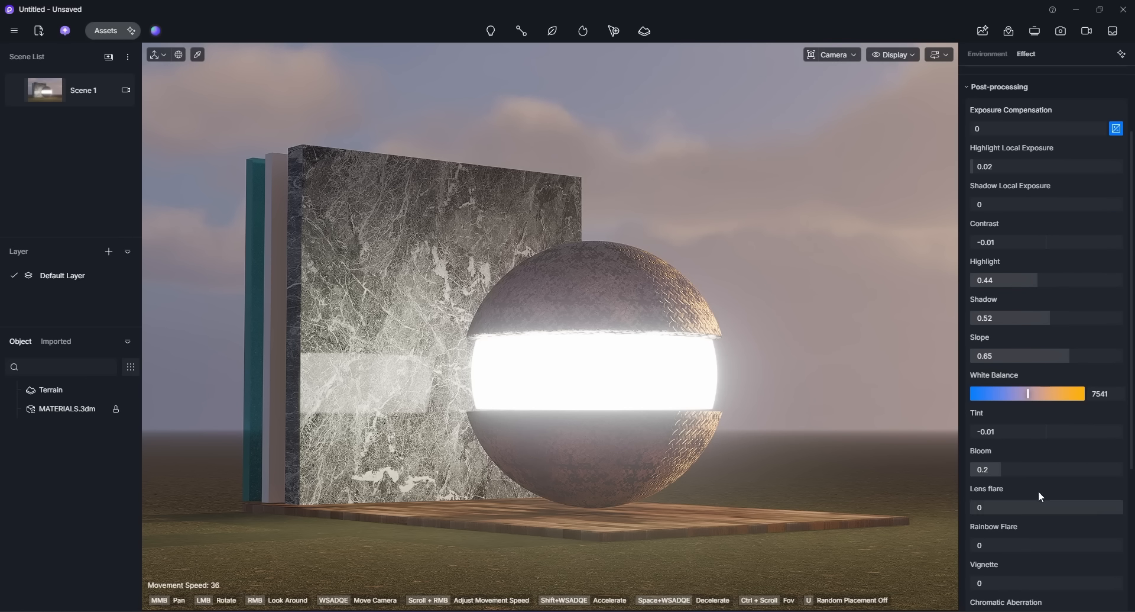
{"action": "mouse_move", "coordinate": [1005, 466]}
{"action": "left_mouse_down"}
{"action": "mouse_move", "coordinate": [1120, 472]}
{"action": "mouse_move", "coordinate": [965, 478]}
{"action": "mouse_move", "coordinate": [1005, 478]}
{"action": "mouse_move", "coordinate": [999, 505]}
{"action": "mouse_move", "coordinate": [1091, 500]}
{"action": "mouse_move", "coordinate": [1009, 502]}
{"action": "mouse_move", "coordinate": [999, 473]}
{"action": "left_mouse_up"}
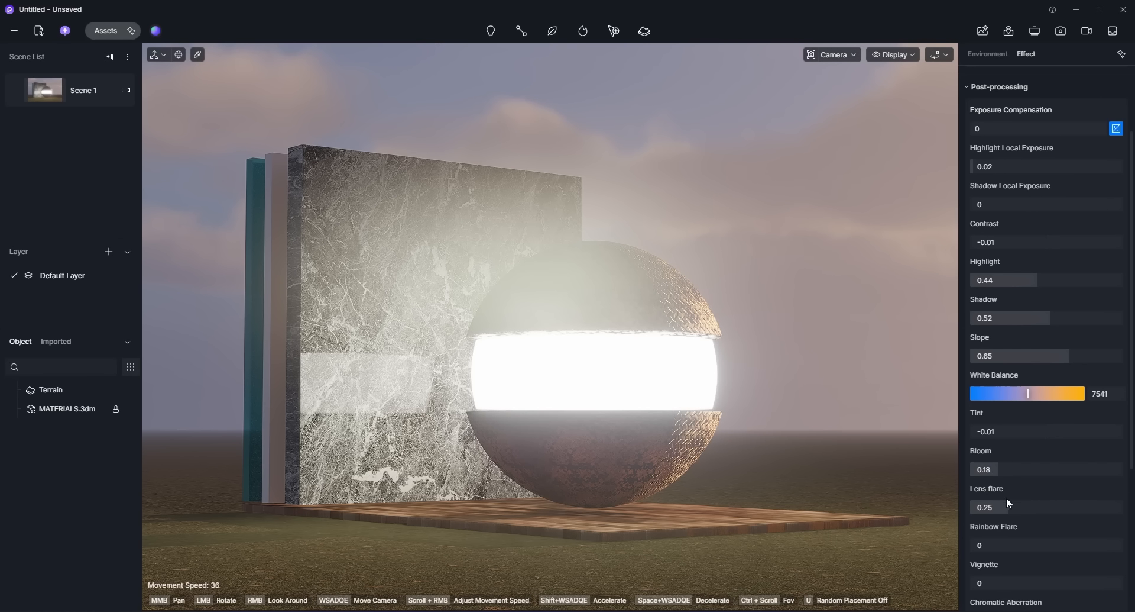
{"action": "left_click_drag", "start_coordinate": [1009, 504], "coordinate": [999, 503]}
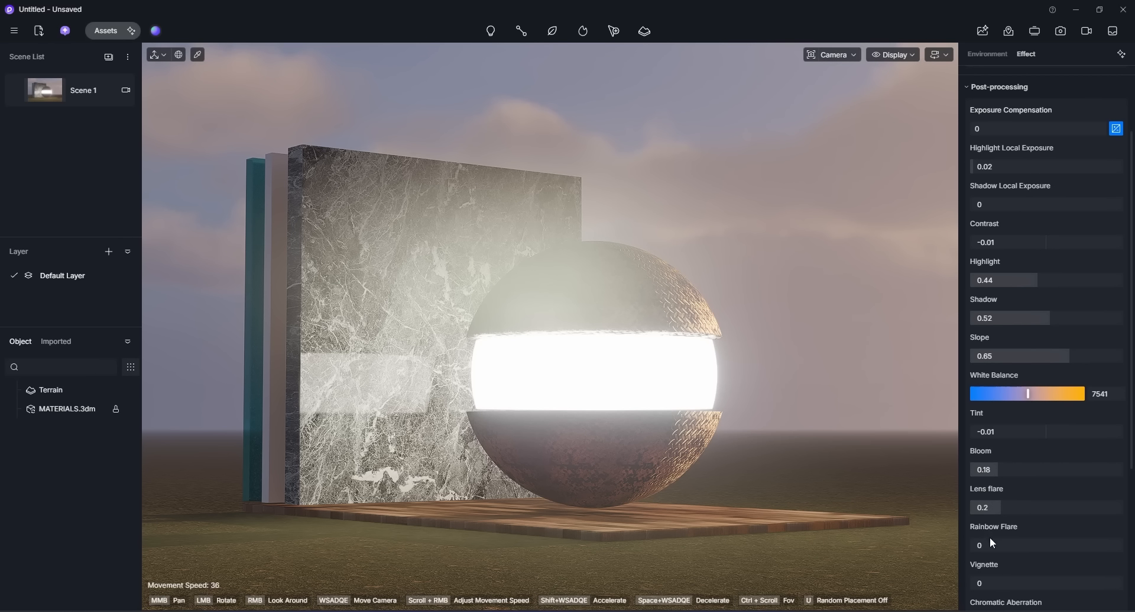
Test the rainbow flare and return it to 0, and try full vignette before setting it to 0.13
{"action": "left_click_drag", "start_coordinate": [987, 543], "coordinate": [1119, 540]}
{"action": "mouse_move", "coordinate": [987, 541]}
{"action": "left_mouse_down"}
{"action": "mouse_move", "coordinate": [1072, 540]}
{"action": "mouse_move", "coordinate": [984, 540]}
{"action": "left_mouse_up"}
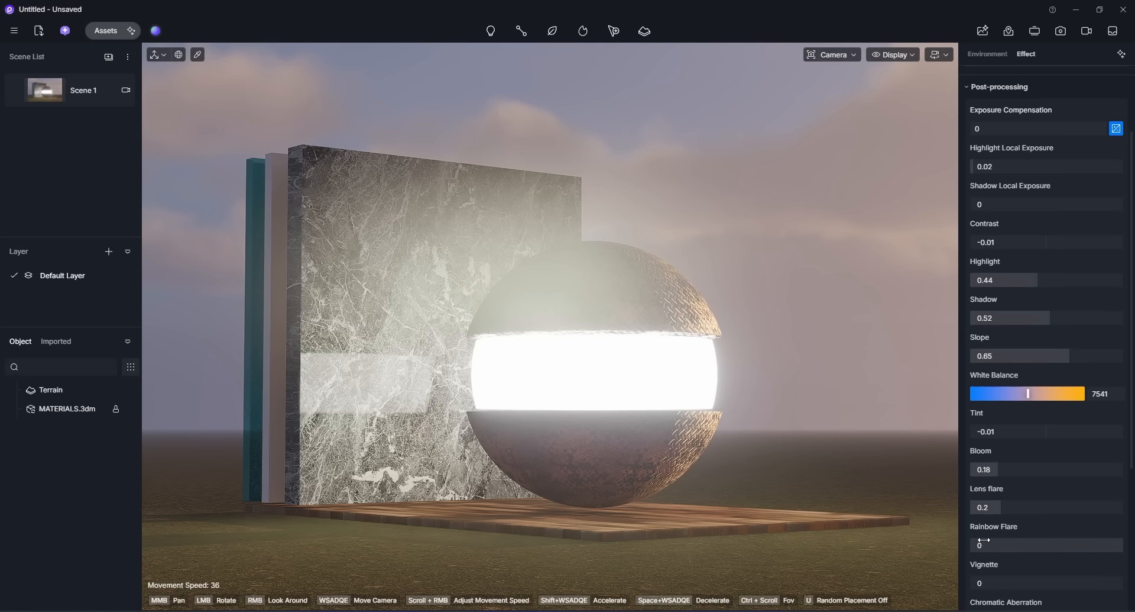
{"action": "left_click_drag", "start_coordinate": [982, 582], "coordinate": [1127, 578]}
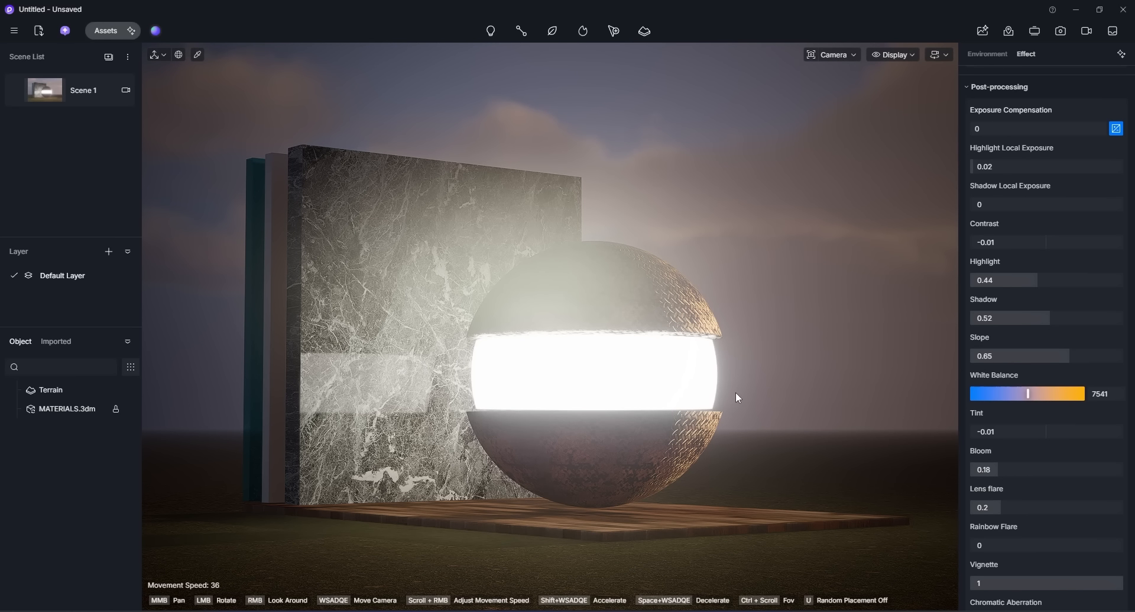
{"action": "key", "text": "s"}
{"action": "key", "text": "e"}
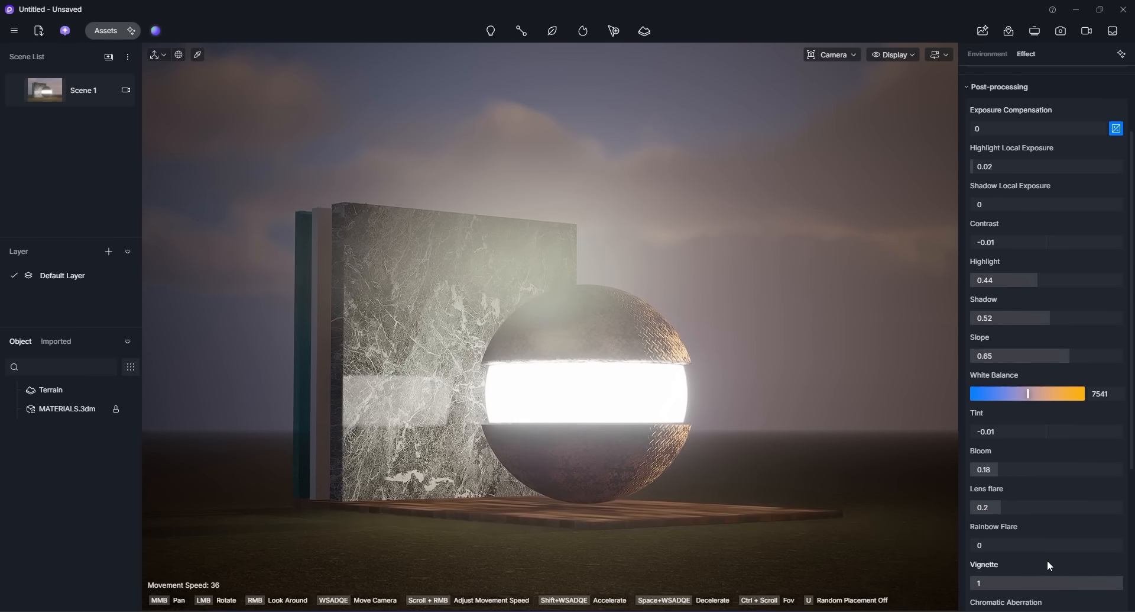
{"action": "left_click_drag", "start_coordinate": [1102, 584], "coordinate": [972, 587]}
Test the chromatic aberration and return it to 0, and set the saturation to 0.02
{"action": "scroll", "coordinate": [1026, 563], "scroll_direction": "down", "scroll_amount": 3}
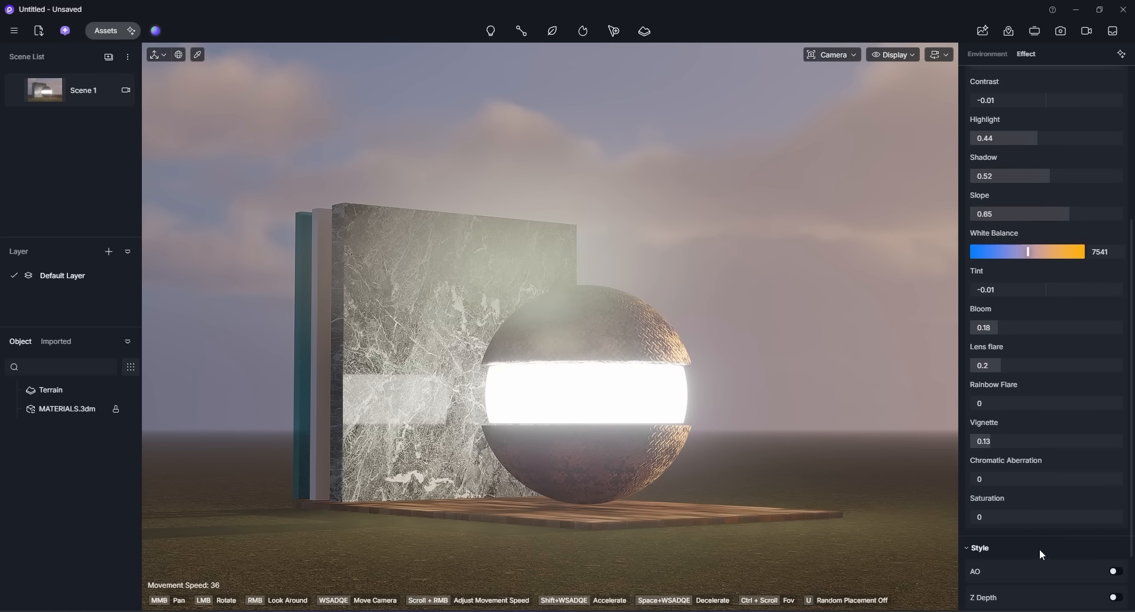
{"action": "left_click_drag", "start_coordinate": [979, 480], "coordinate": [948, 502]}
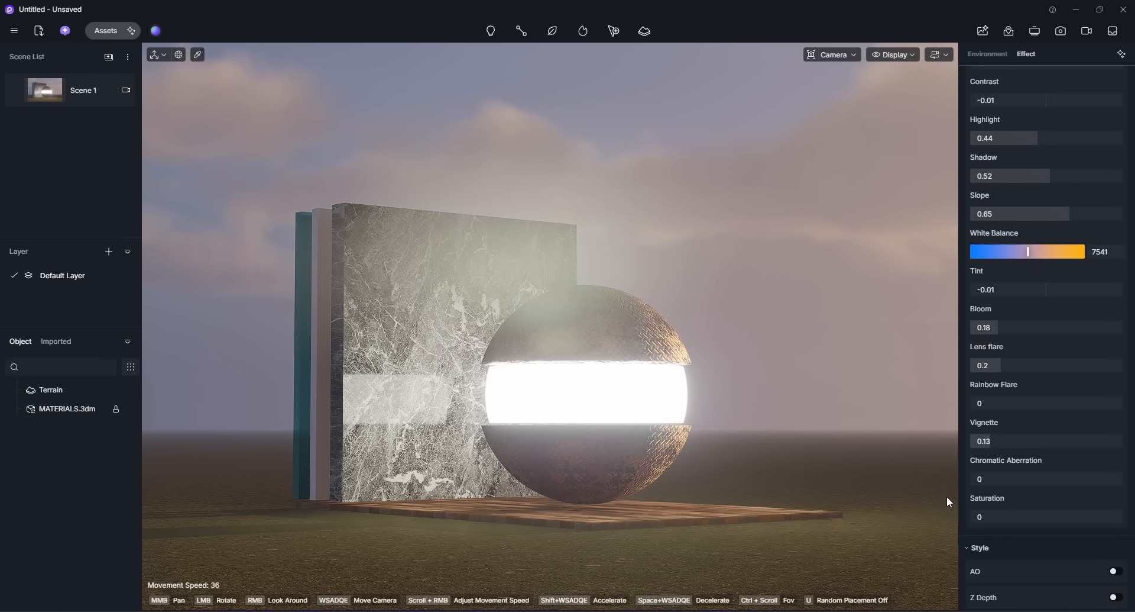
{"action": "mouse_move", "coordinate": [999, 517]}
{"action": "left_mouse_down"}
{"action": "mouse_move", "coordinate": [1070, 516]}
{"action": "mouse_move", "coordinate": [899, 511]}
{"action": "mouse_move", "coordinate": [1008, 517]}
{"action": "mouse_move", "coordinate": [993, 518]}
{"action": "left_mouse_up"}
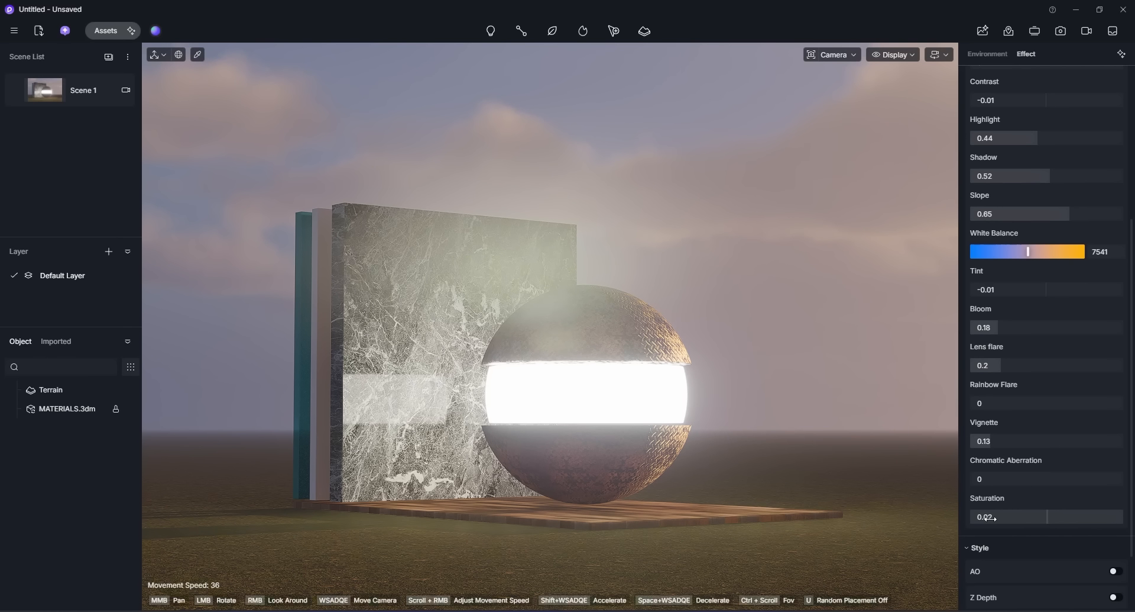
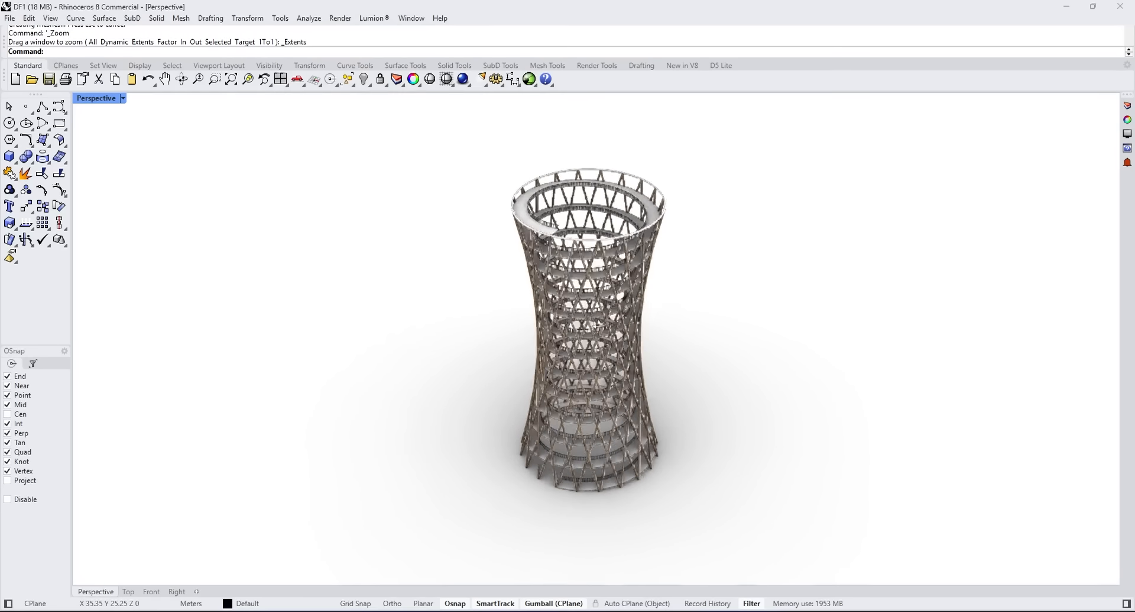
Switch to Rhino and examine the tower's lattice, ramps, railings and open core from the side, close up and from above
{"action": "right_click_drag", "start_coordinate": [619, 333], "coordinate": [532, 336]}
{"action": "scroll", "coordinate": [537, 320], "scroll_direction": "up", "scroll_amount": 6}
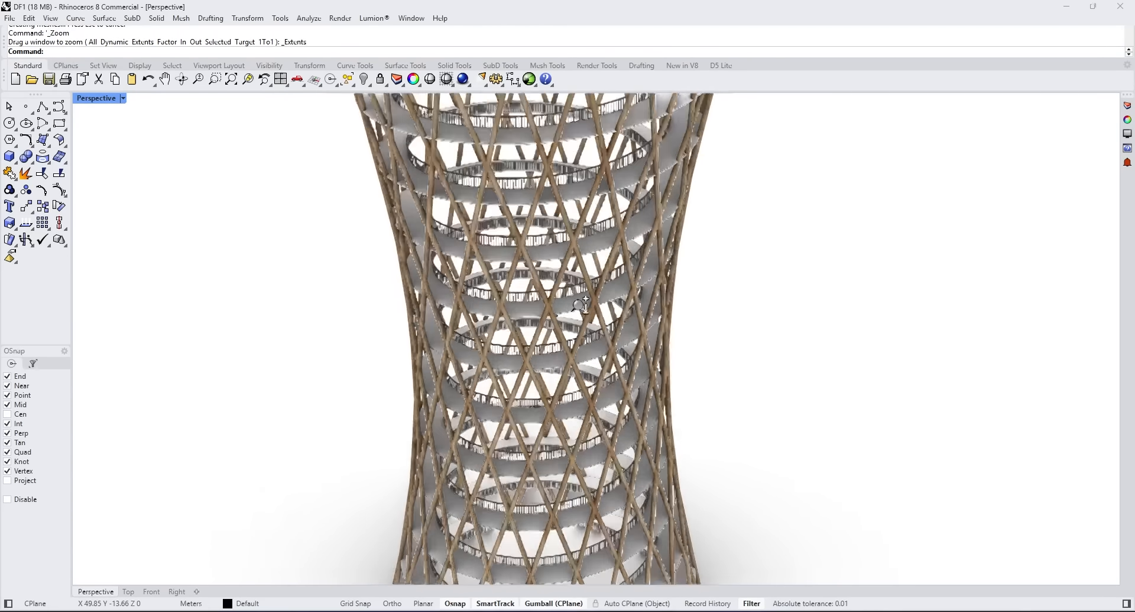
{"action": "scroll", "coordinate": [600, 267], "scroll_direction": "up", "scroll_amount": 5}
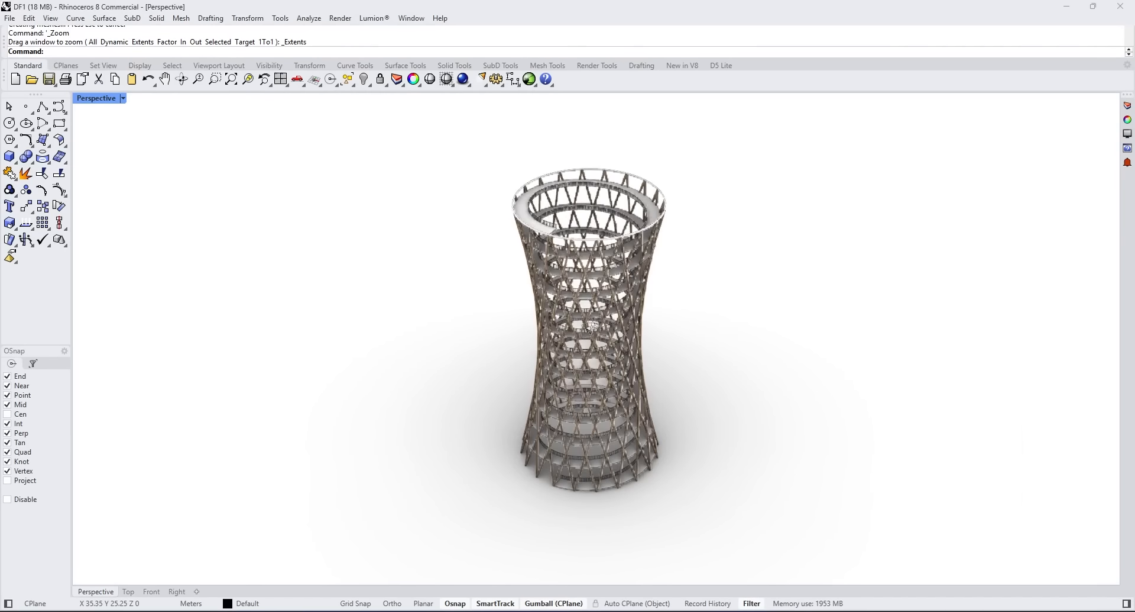
{"action": "scroll", "coordinate": [631, 330], "scroll_direction": "down", "scroll_amount": 1}
{"action": "scroll", "coordinate": [632, 330], "scroll_direction": "up", "scroll_amount": 1}
{"action": "right_click_drag", "start_coordinate": [632, 326], "coordinate": [534, 340]}
{"action": "scroll", "coordinate": [597, 358], "scroll_direction": "down", "scroll_amount": 4}
{"action": "scroll", "coordinate": [534, 340], "scroll_direction": "up", "scroll_amount": 5}
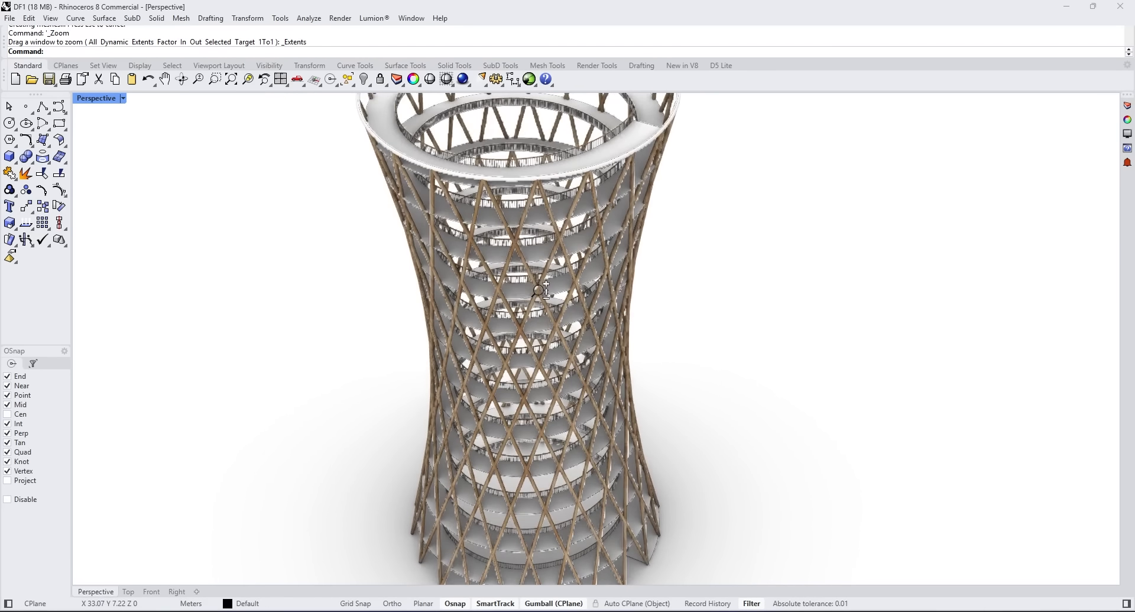
{"action": "scroll", "coordinate": [568, 318], "scroll_direction": "up", "scroll_amount": 6}
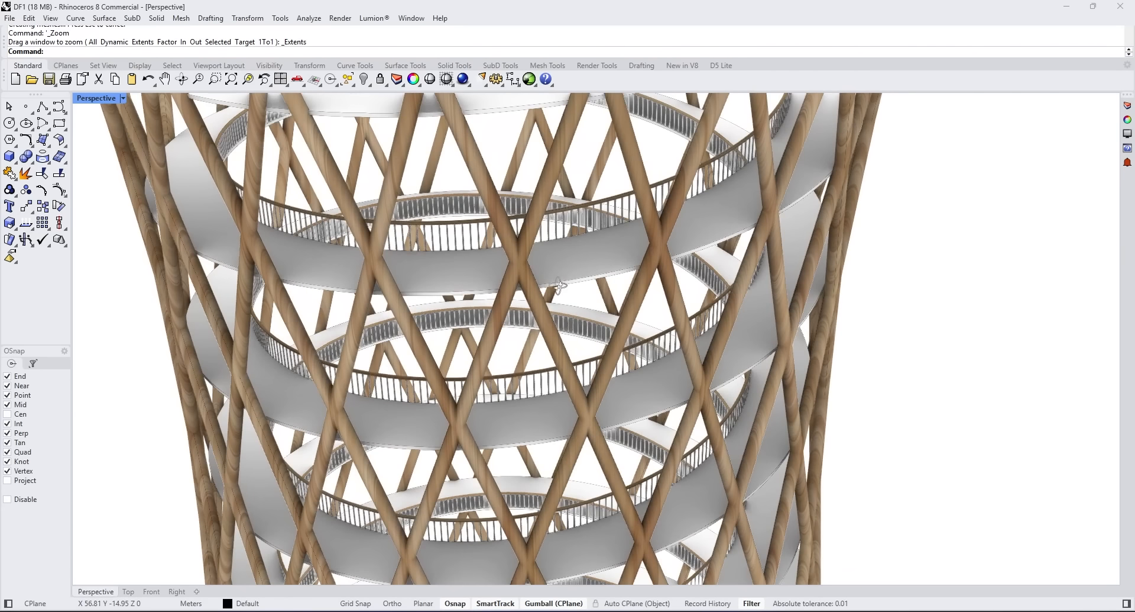
{"action": "right_click_drag", "start_coordinate": [559, 285], "coordinate": [560, 390]}
{"action": "scroll", "coordinate": [579, 348], "scroll_direction": "down", "scroll_amount": 5}
{"action": "scroll", "coordinate": [560, 388], "scroll_direction": "down", "scroll_amount": 8}
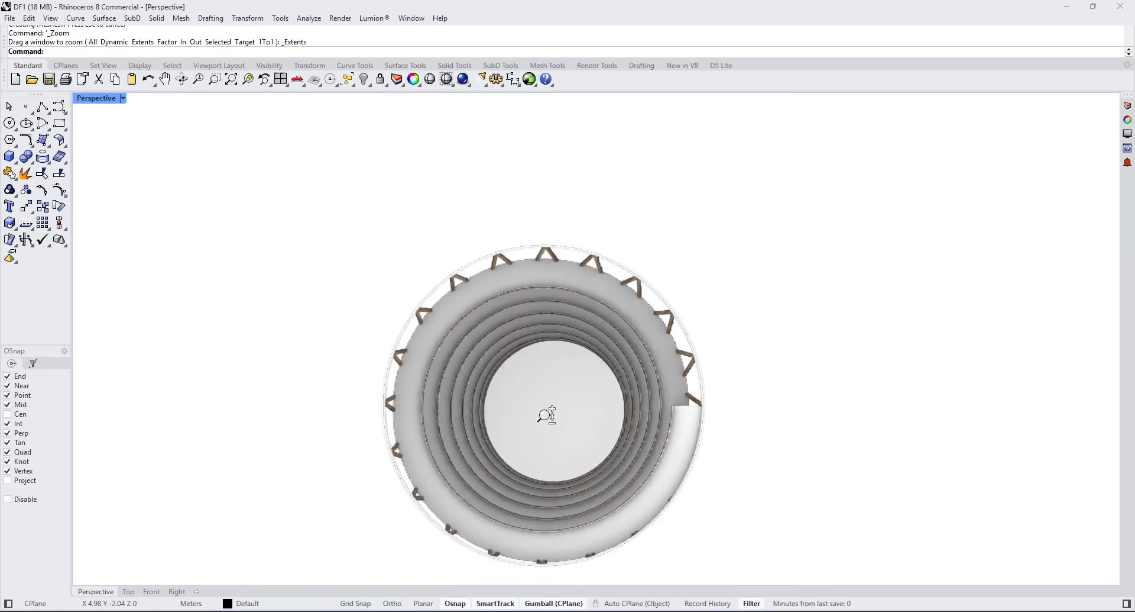
{"action": "scroll", "coordinate": [545, 415], "scroll_direction": "up", "scroll_amount": 1}
{"action": "right_click_drag", "start_coordinate": [550, 416], "coordinate": [593, 326]}
{"action": "scroll", "coordinate": [655, 300], "scroll_direction": "down", "scroll_amount": 8}
{"action": "scroll", "coordinate": [659, 317], "scroll_direction": "up", "scroll_amount": 3}
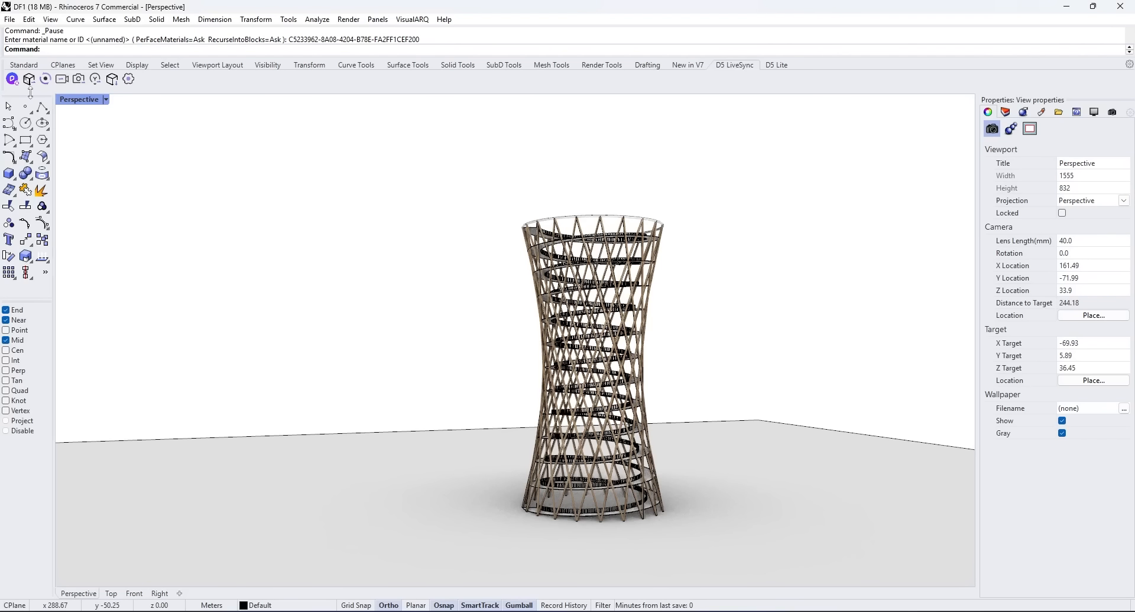
Start D5 live sync from Rhino for the tower model, and set the camera's movement speed to 38 and height to 3 m
{"action": "left_click", "coordinate": [13, 79]}
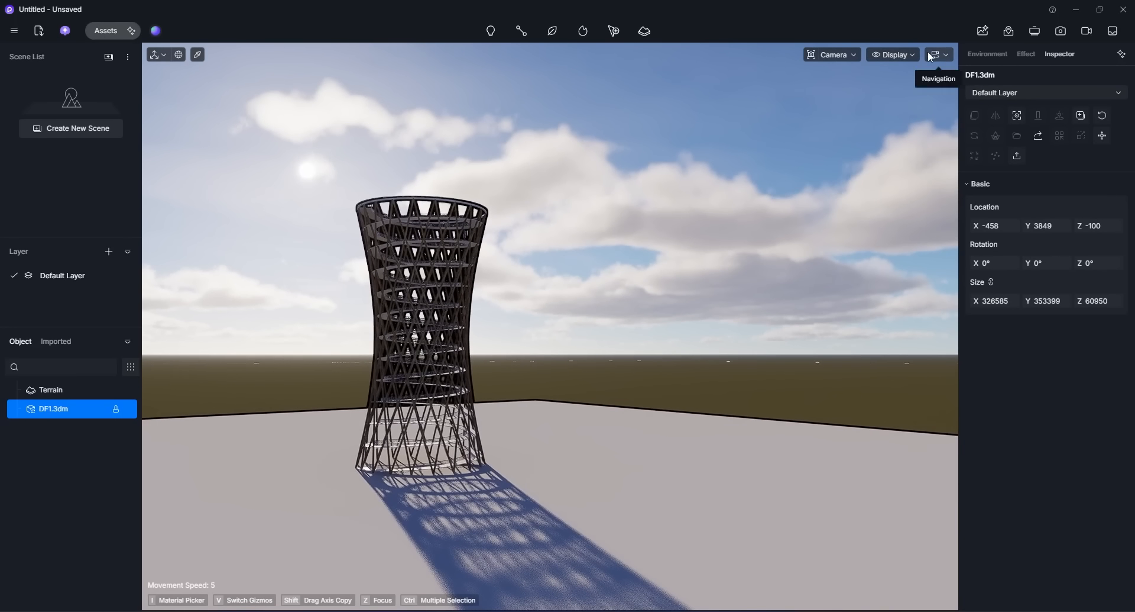
{"action": "left_click", "coordinate": [934, 54]}
{"action": "left_click_drag", "start_coordinate": [890, 120], "coordinate": [903, 121]}
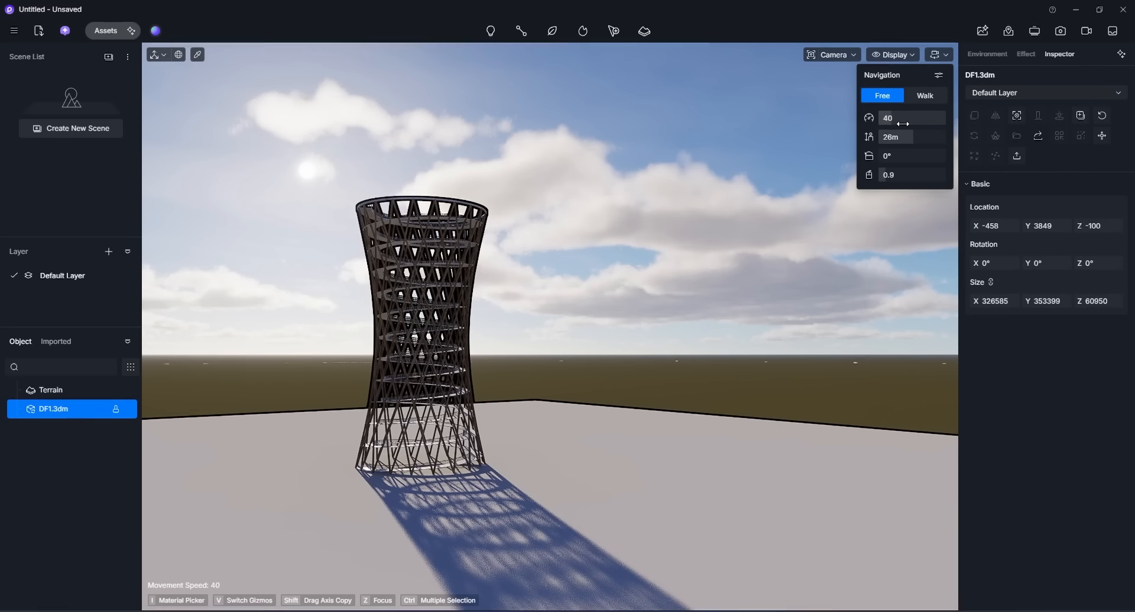
{"action": "left_click", "coordinate": [908, 133]}
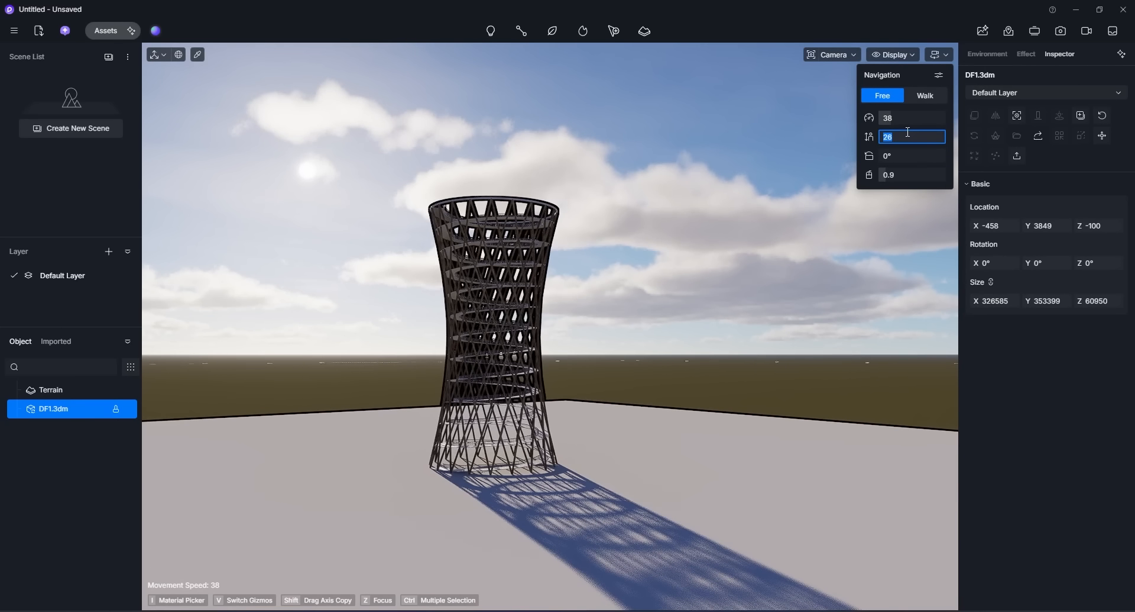
{"action": "type", "text": "3"}
{"action": "key", "text": "Return"}
Examine the synced tower's timber lattice, ramps and railings up close
{"action": "key", "text": "w"}
{"action": "right_click_drag", "start_coordinate": [769, 236], "coordinate": [703, 328]}
{"action": "key", "text": "a"}
{"action": "key", "text": "e"}
{"action": "key", "text": "w"}
{"action": "key", "text": "w"}
{"action": "key", "text": "d"}
{"action": "key", "text": "d"}
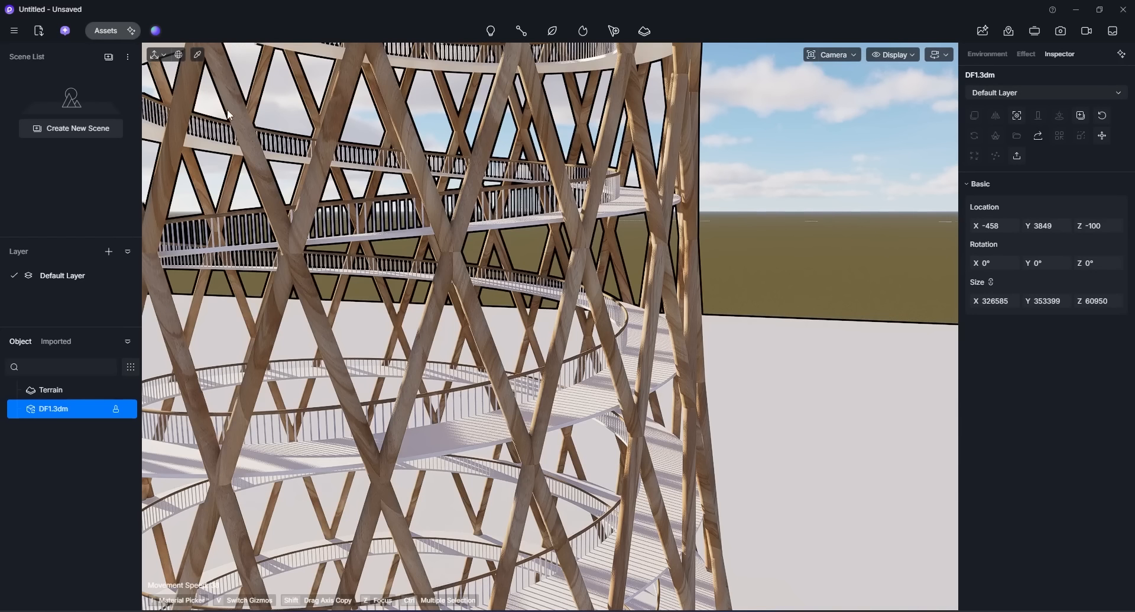
Apply the Peach wood material from the online Wood category to the tower's lattice beams
{"action": "left_click", "coordinate": [105, 31]}
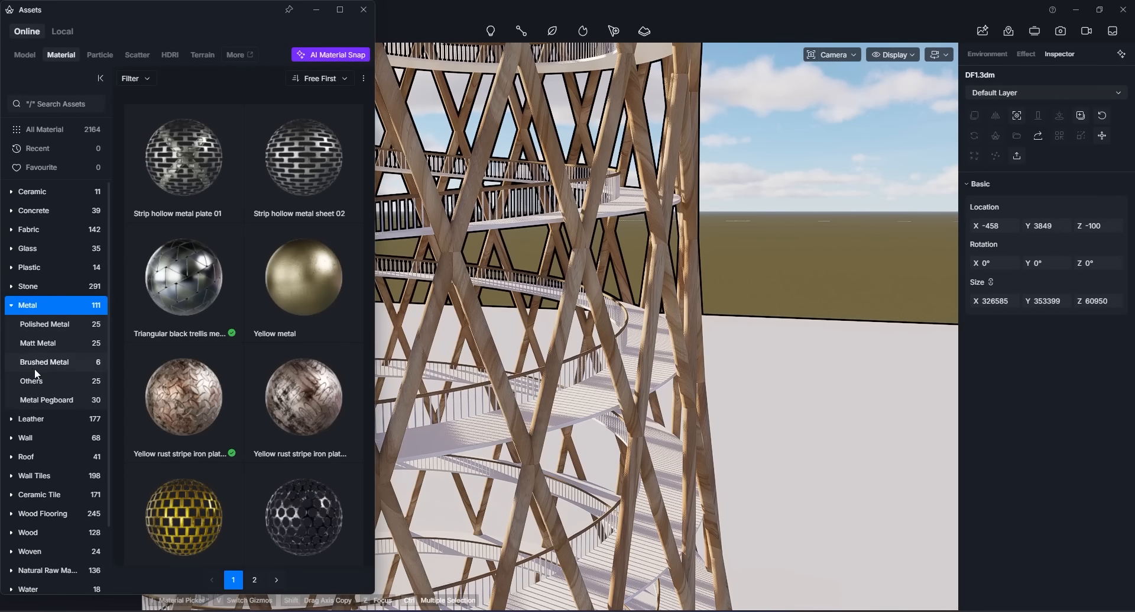
{"action": "left_click", "coordinate": [35, 531]}
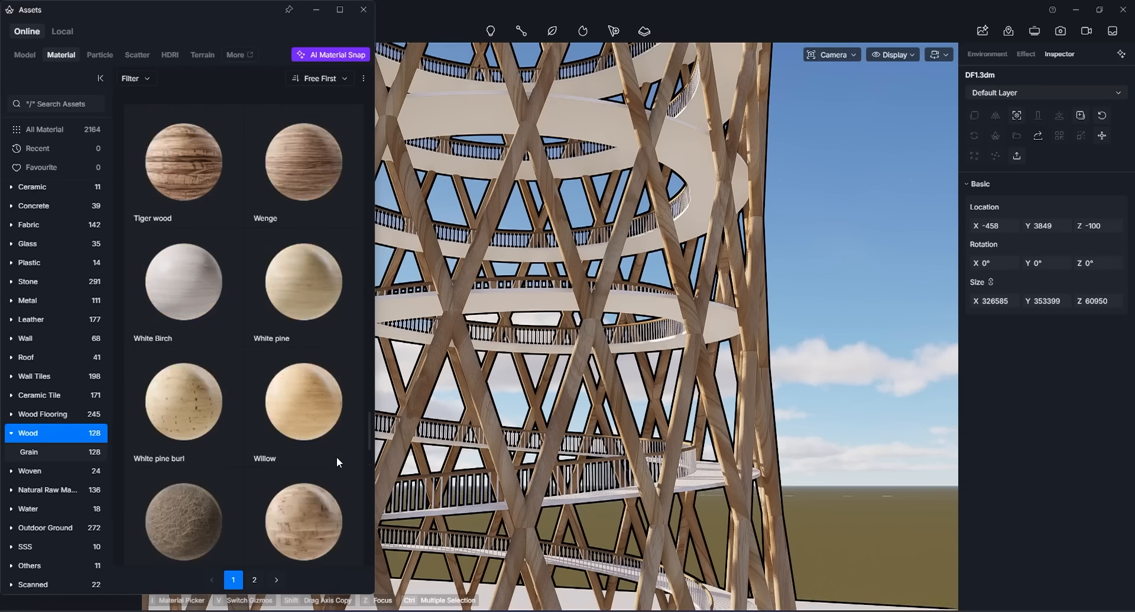
{"action": "scroll", "coordinate": [336, 456], "scroll_direction": "up", "scroll_amount": 5}
{"action": "scroll", "coordinate": [336, 456], "scroll_direction": "up", "scroll_amount": 6}
{"action": "left_click_drag", "start_coordinate": [370, 374], "coordinate": [367, 312]}
{"action": "left_click", "coordinate": [306, 356]}
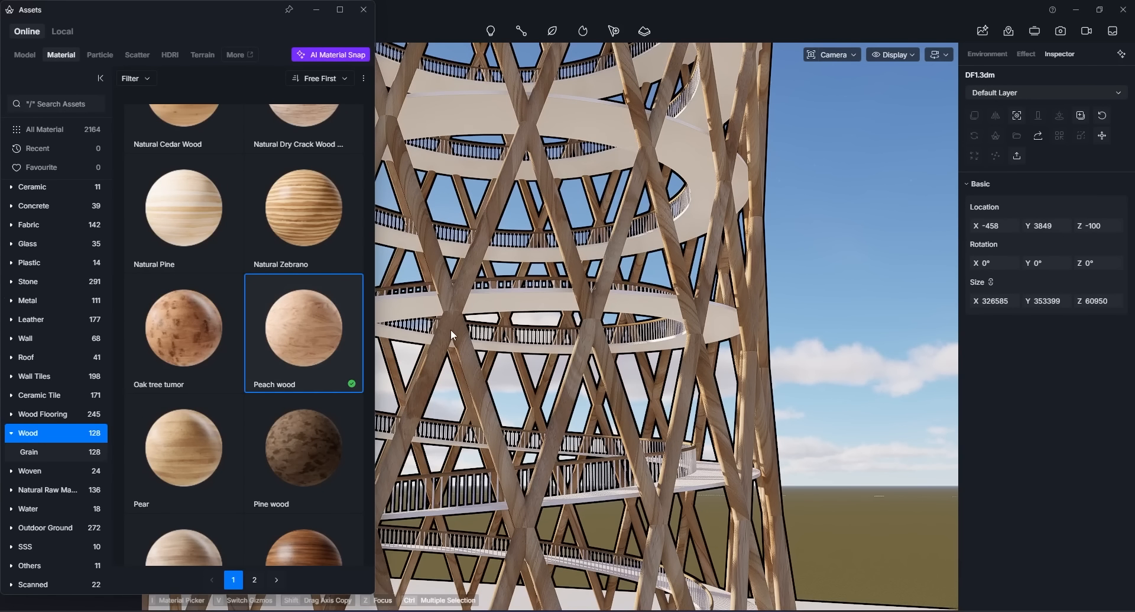
{"action": "left_click", "coordinate": [451, 329]}
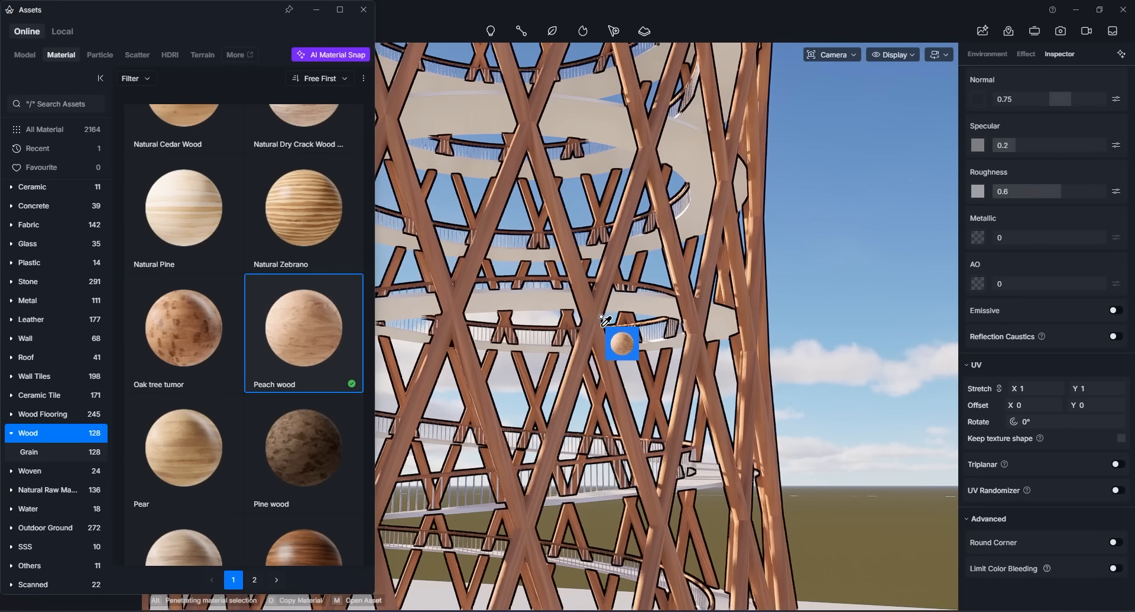
{"action": "right_click", "coordinate": [597, 322]}
{"action": "right_click", "coordinate": [603, 343]}
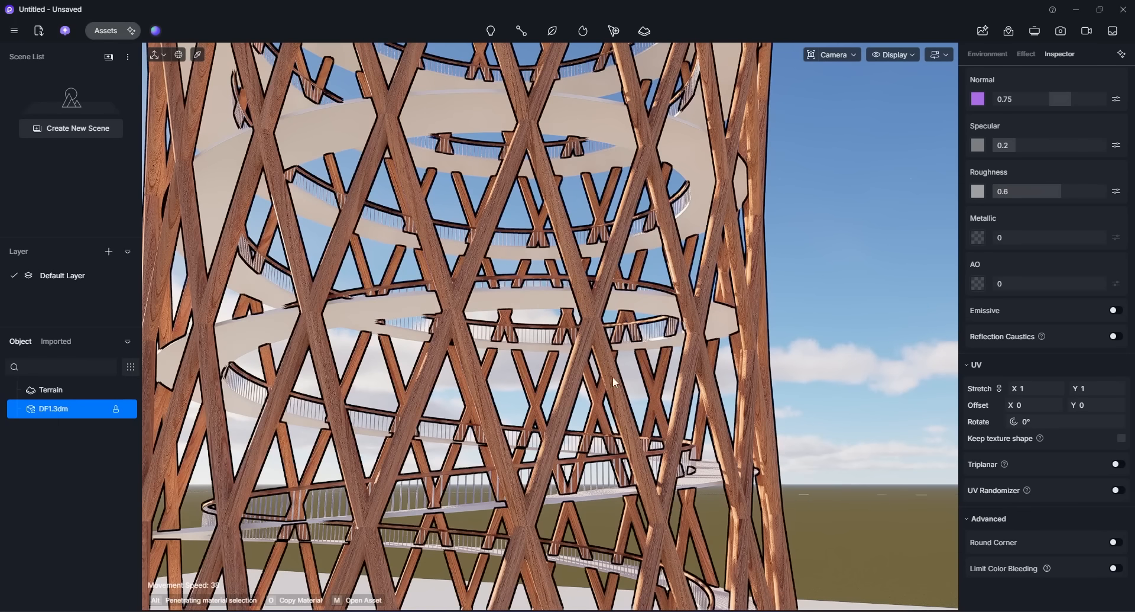
Enable triplanar mapping on the lattice's wood material and check its texture close up and from a distance
{"action": "left_click", "coordinate": [1116, 464]}
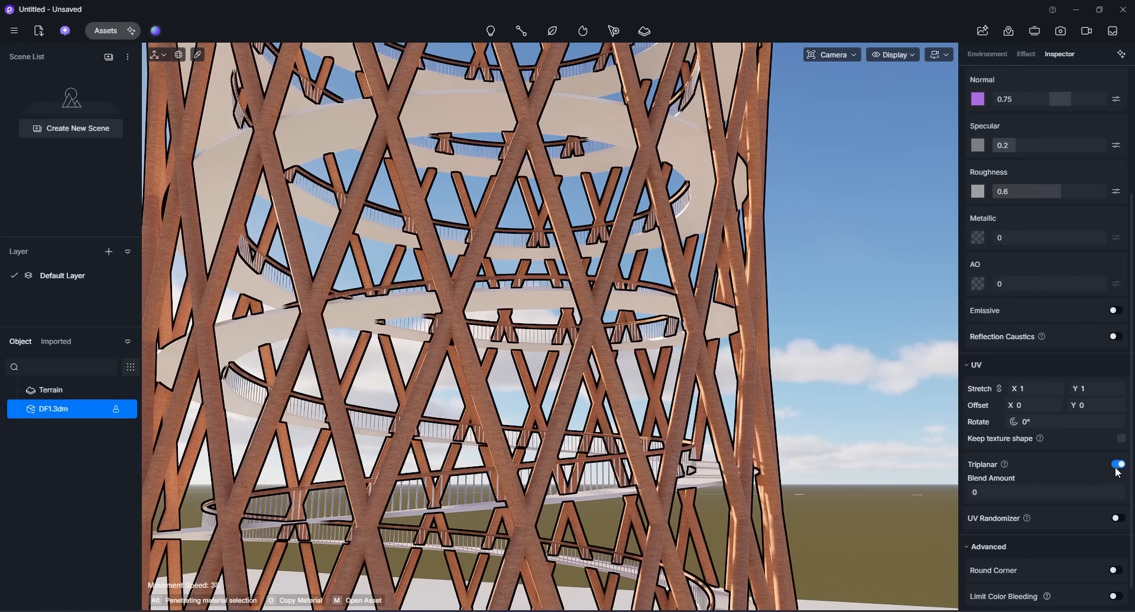
{"action": "key", "text": "w"}
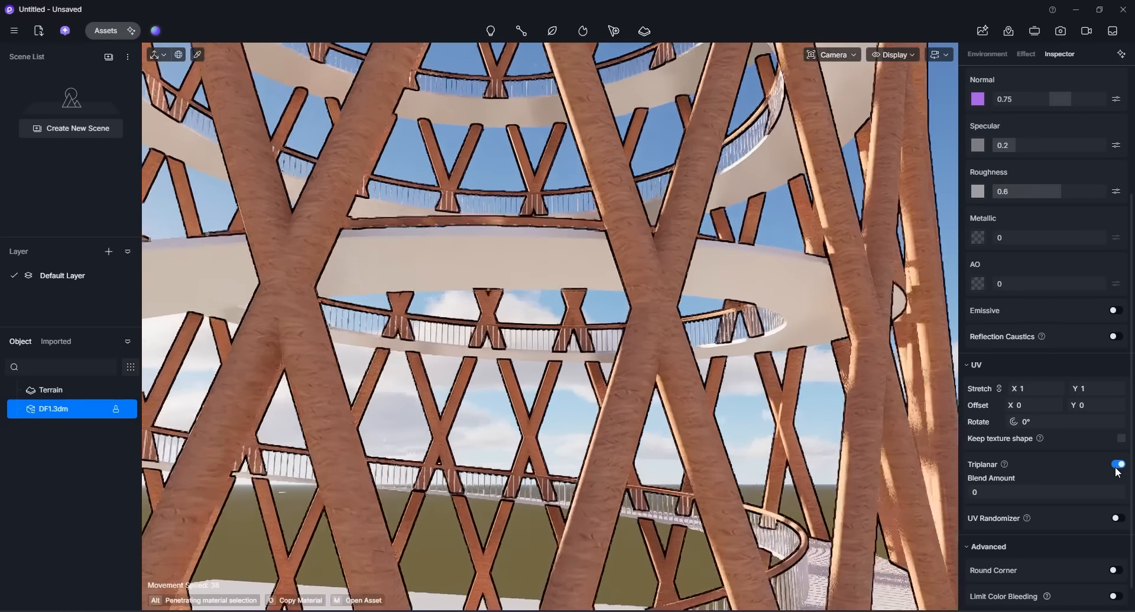
{"action": "key", "text": "s"}
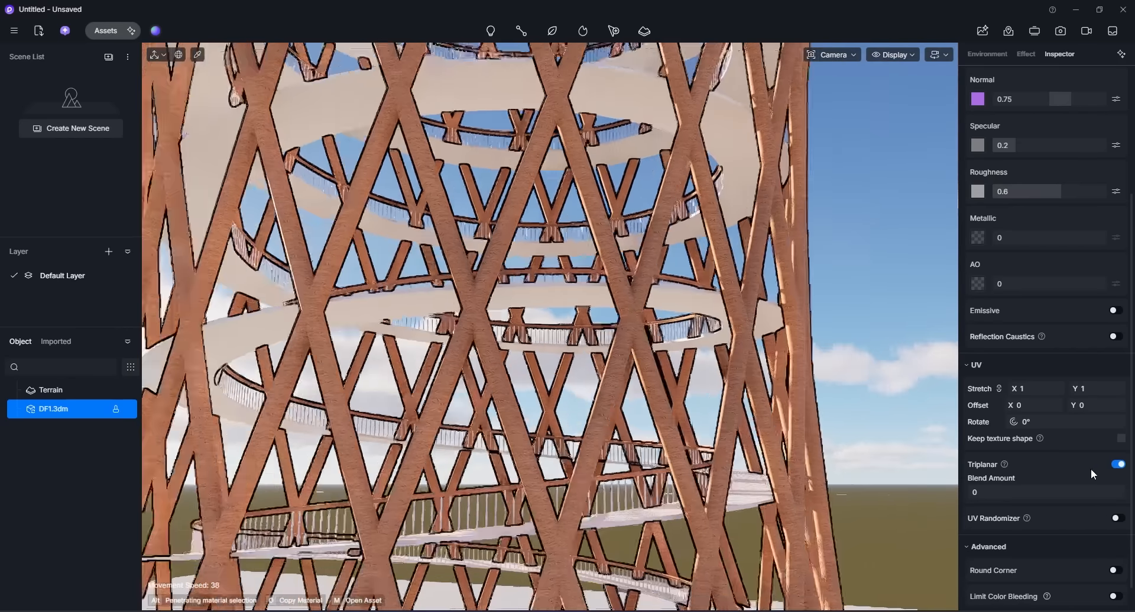
{"action": "key", "text": "s"}
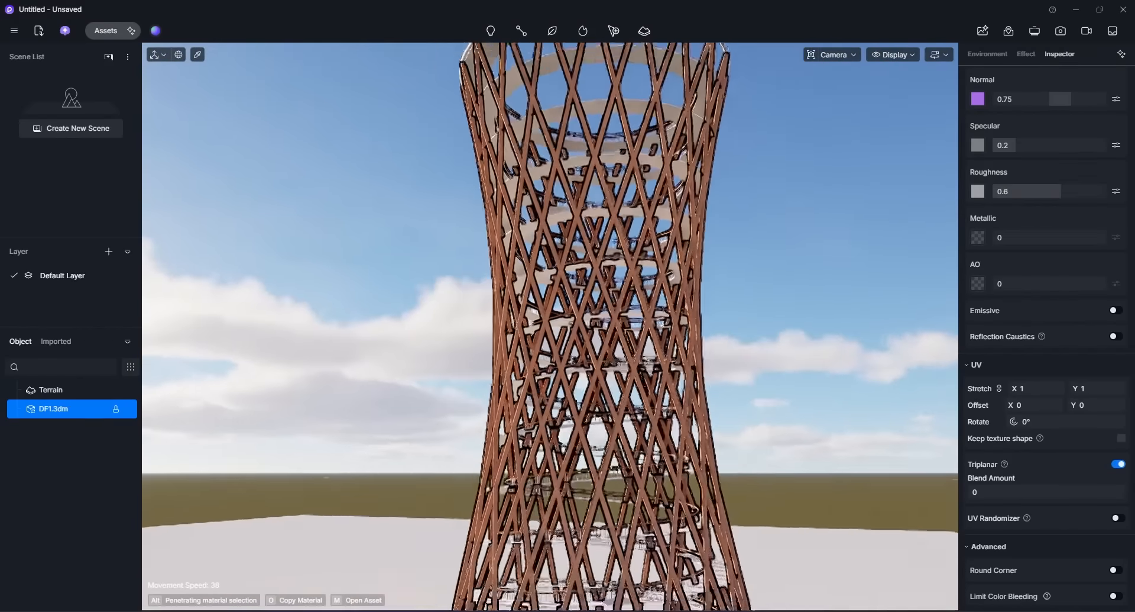
{"action": "key", "text": "e"}
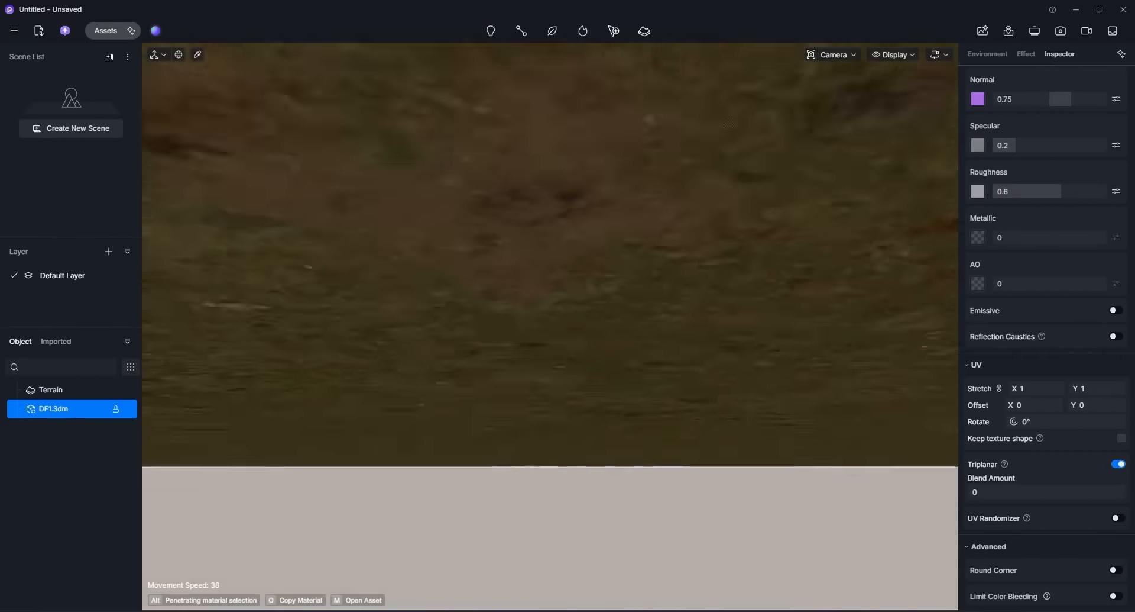
{"action": "key", "text": "w"}
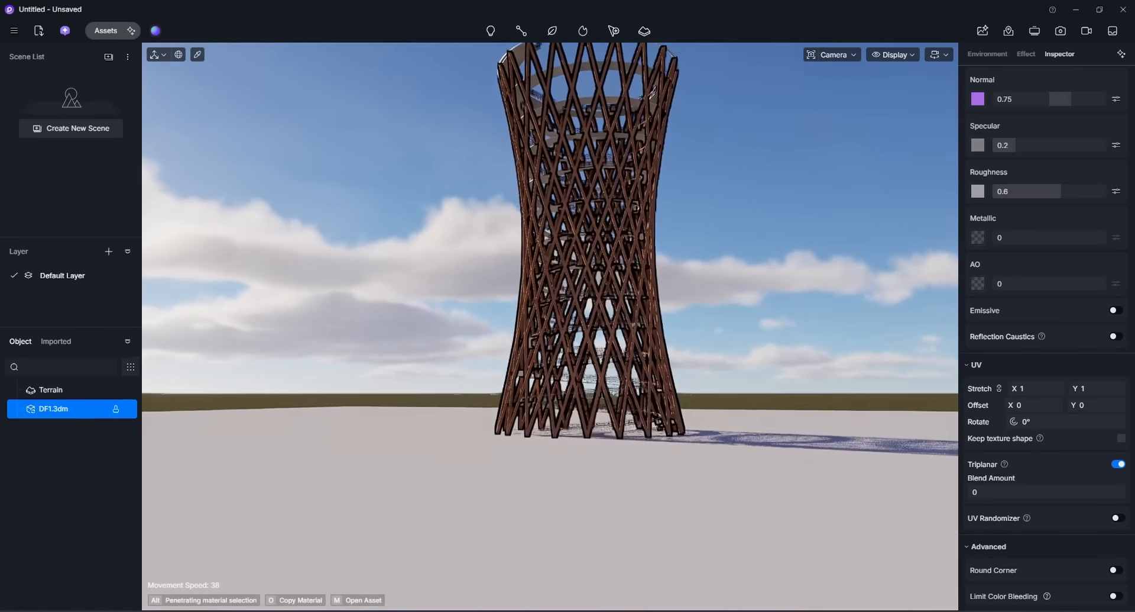
Apply the Gravel Mossy Ground material from the online Natural Raw Materials category to the ground plane around the tower
{"action": "key", "text": "w"}
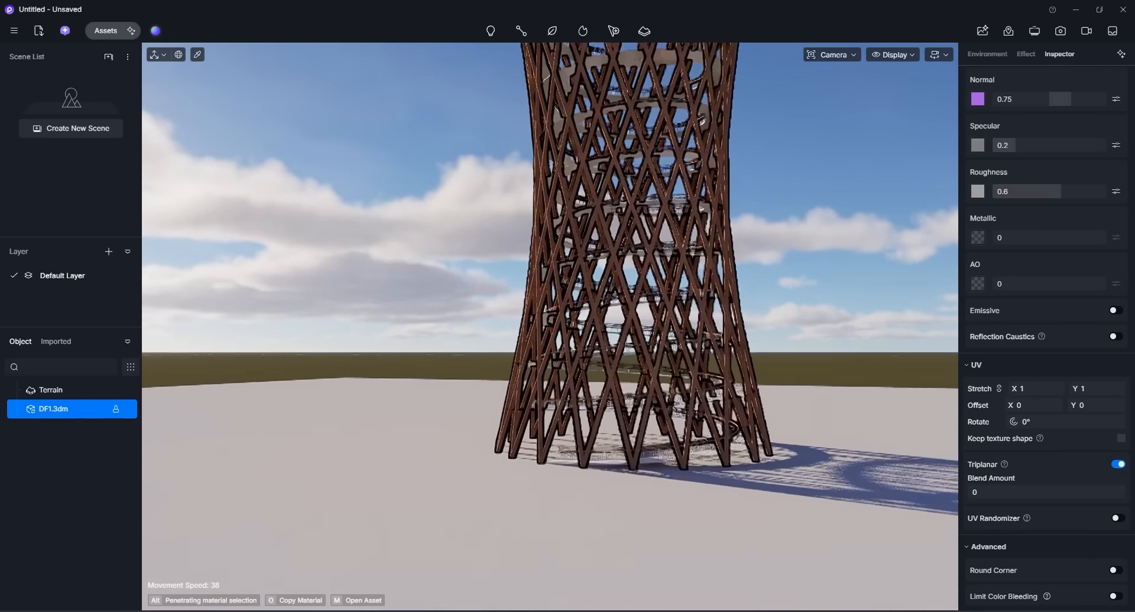
{"action": "key", "text": "s"}
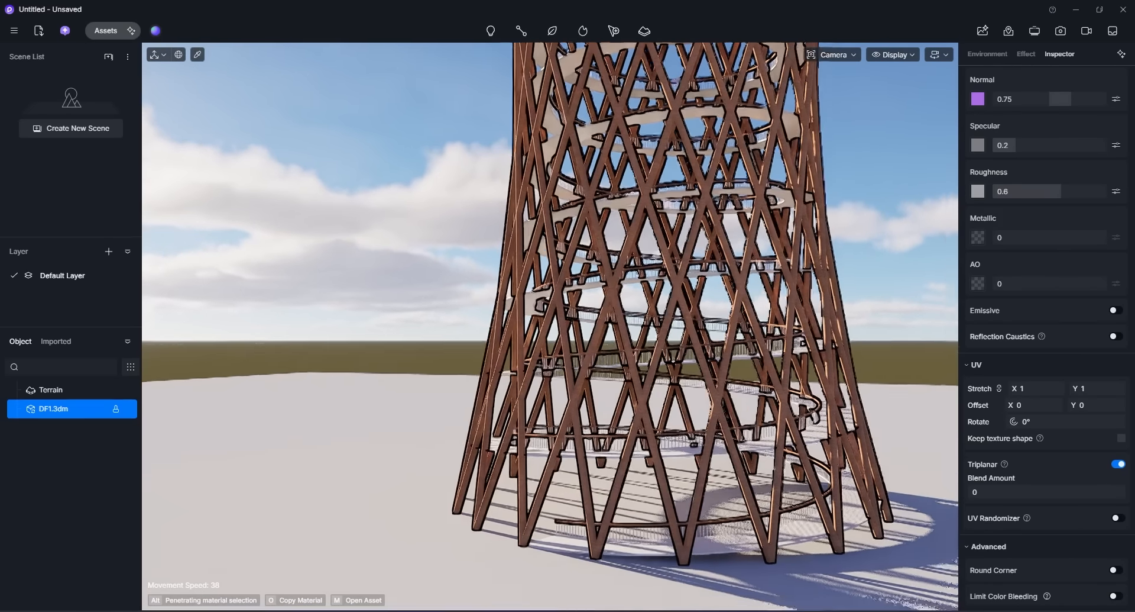
{"action": "key", "text": "s"}
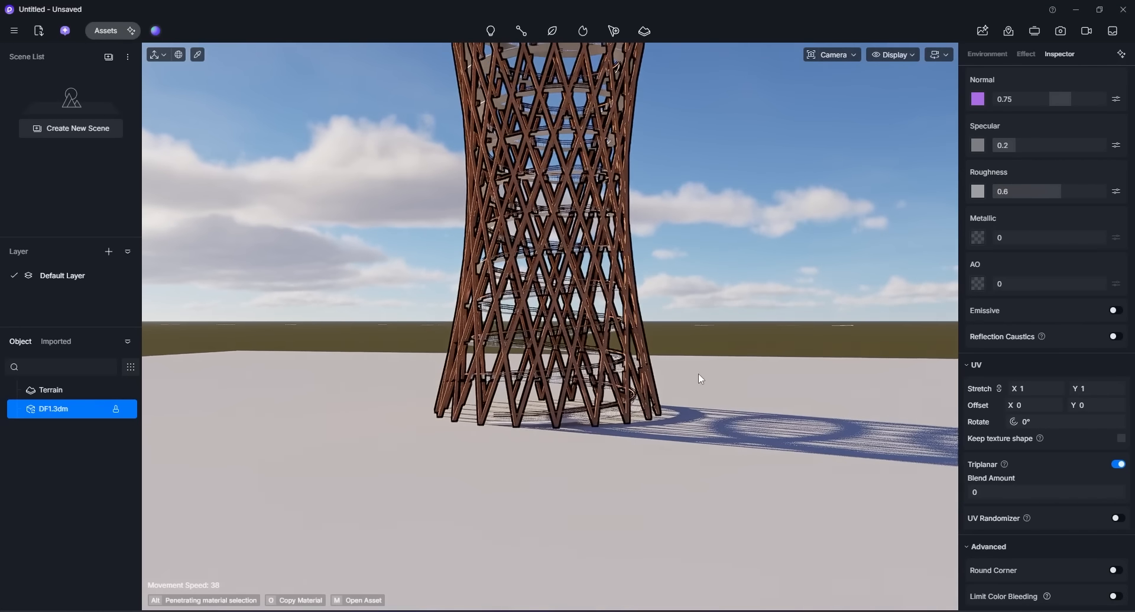
{"action": "key", "text": "w"}
{"action": "right_click_drag", "start_coordinate": [640, 343], "coordinate": [642, 328]}
{"action": "right_click_drag", "start_coordinate": [583, 369], "coordinate": [582, 405]}
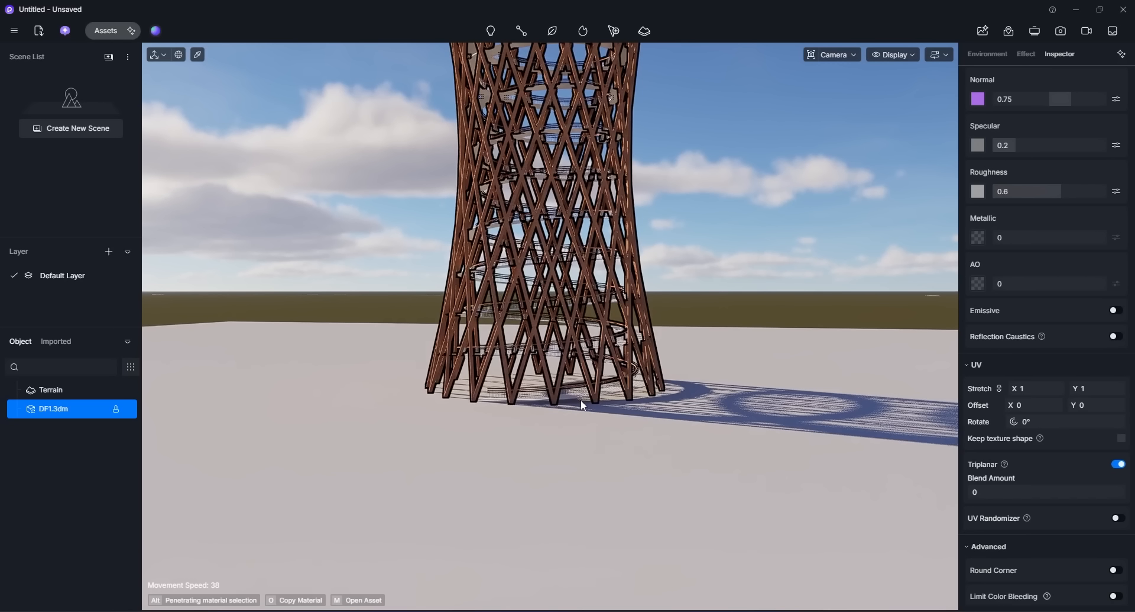
{"action": "key", "text": "e"}
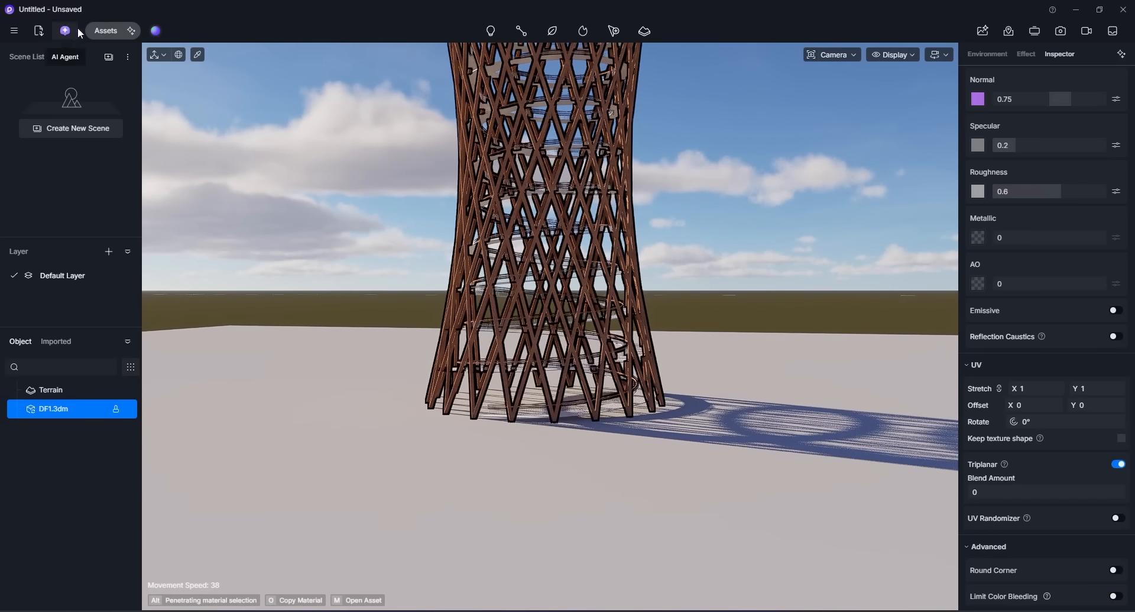
{"action": "left_click", "coordinate": [89, 30]}
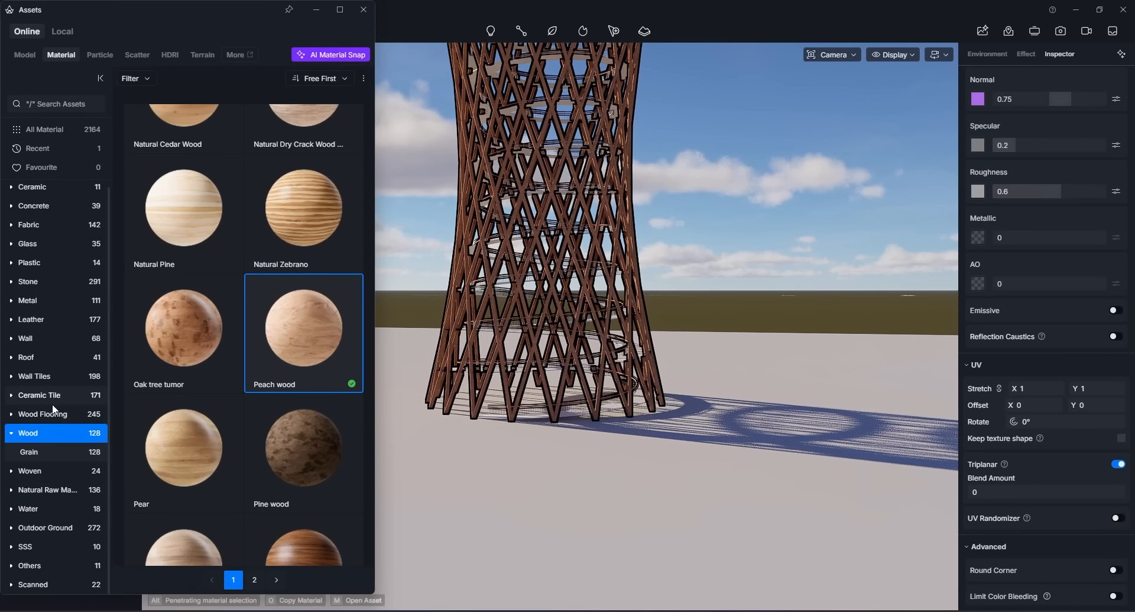
{"action": "left_click", "coordinate": [41, 489]}
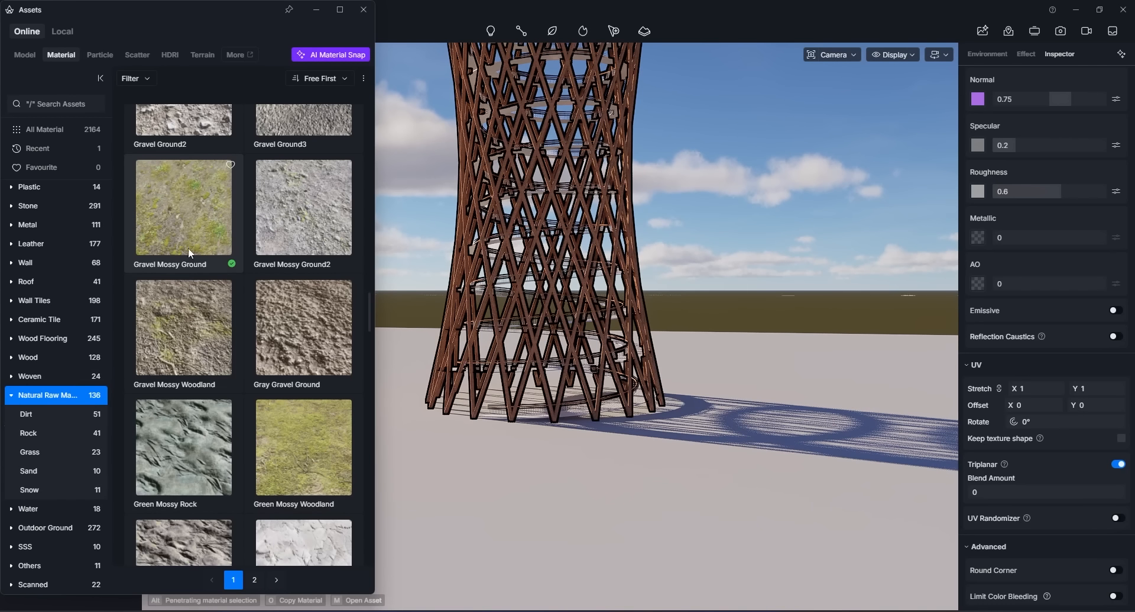
{"action": "left_click", "coordinate": [190, 230]}
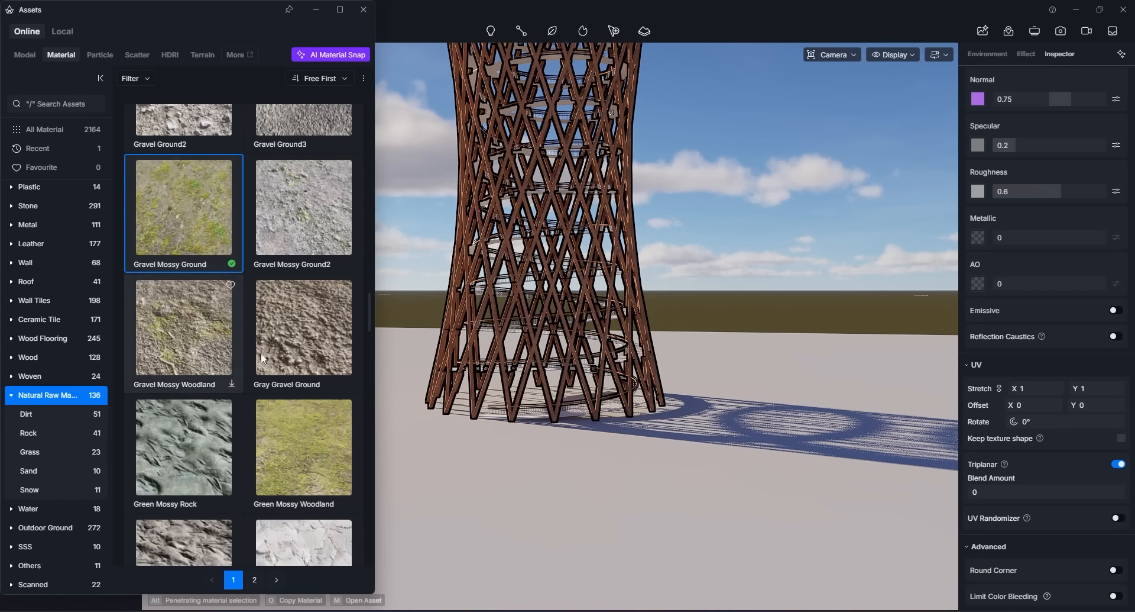
{"action": "left_click", "coordinate": [587, 486]}
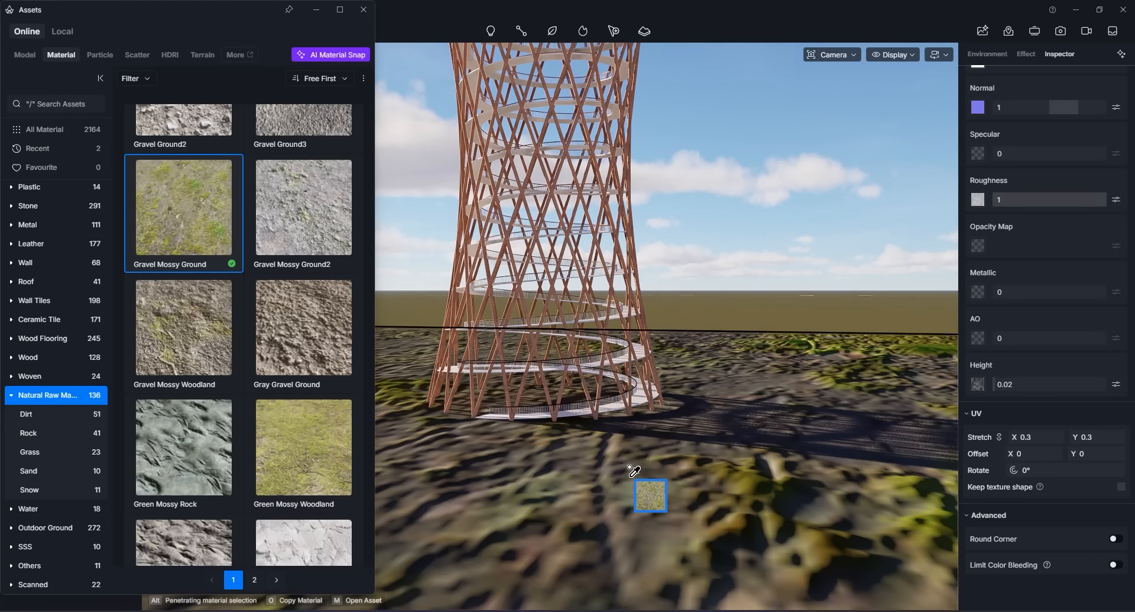
{"action": "key", "text": "Escape"}
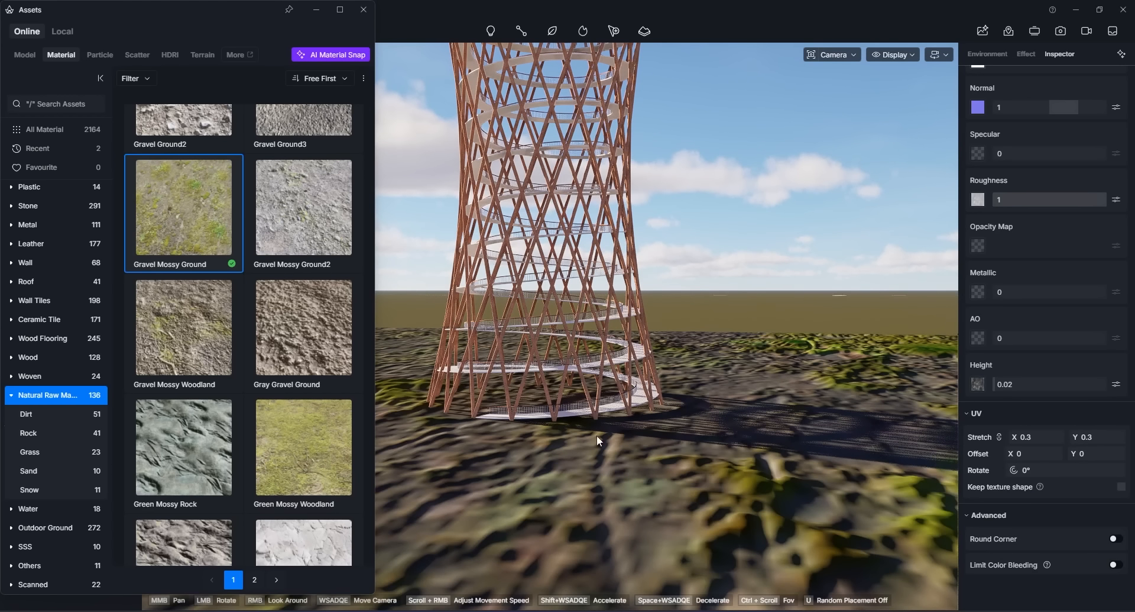
{"action": "left_click", "coordinate": [358, 10]}
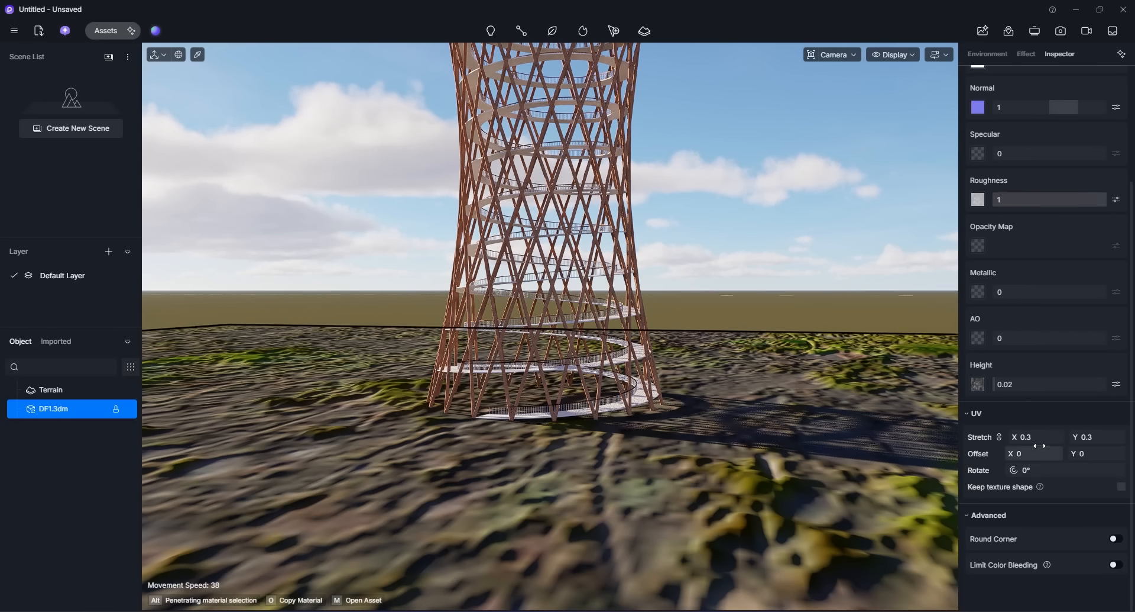
Set the mossy ground material's UV stretch to 20 in both X and Y
{"action": "type", "text": "10"}
{"action": "key", "text": "Return"}
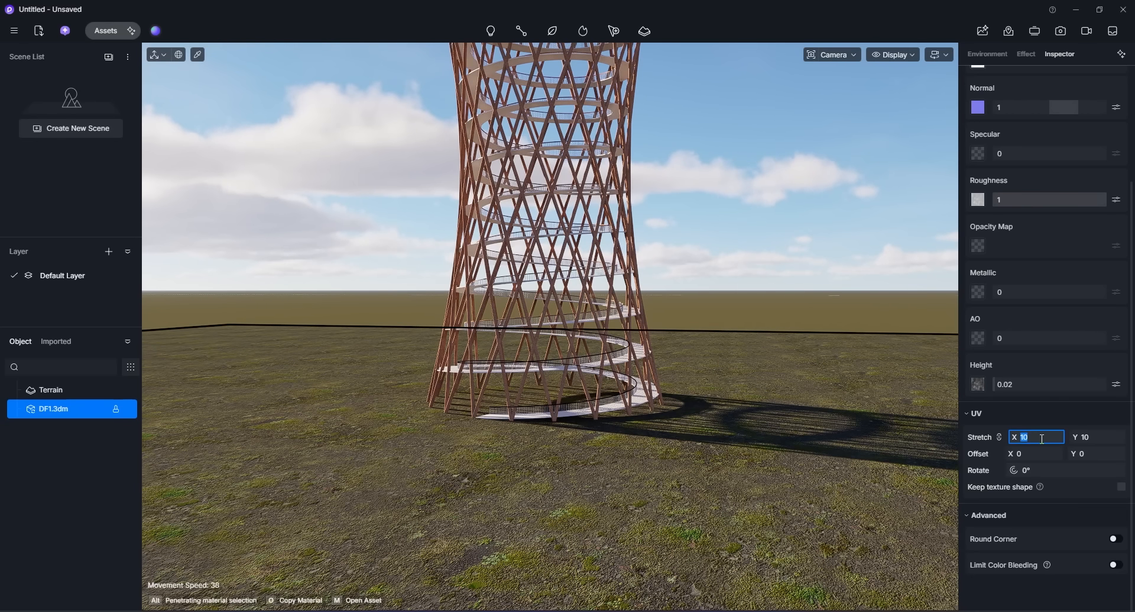
{"action": "key", "text": "Return"}
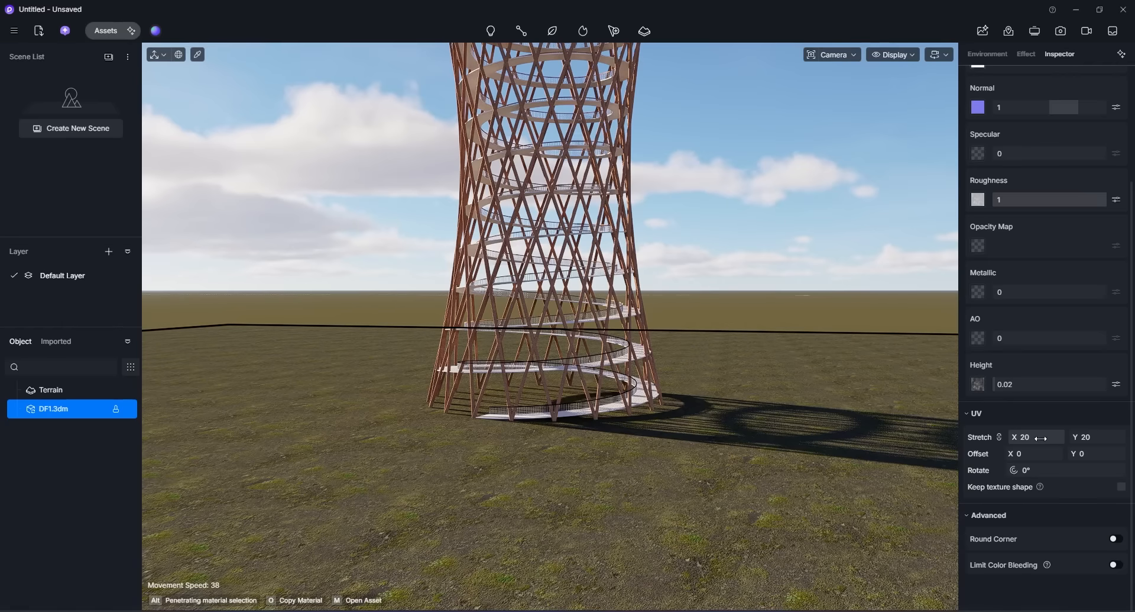
{"action": "key", "text": "w"}
{"action": "right_click_drag", "start_coordinate": [616, 427], "coordinate": [623, 368]}
{"action": "key", "text": "s"}
{"action": "key", "text": "q"}
{"action": "key", "text": "e"}
{"action": "key", "text": "q"}
{"action": "key", "text": "s"}
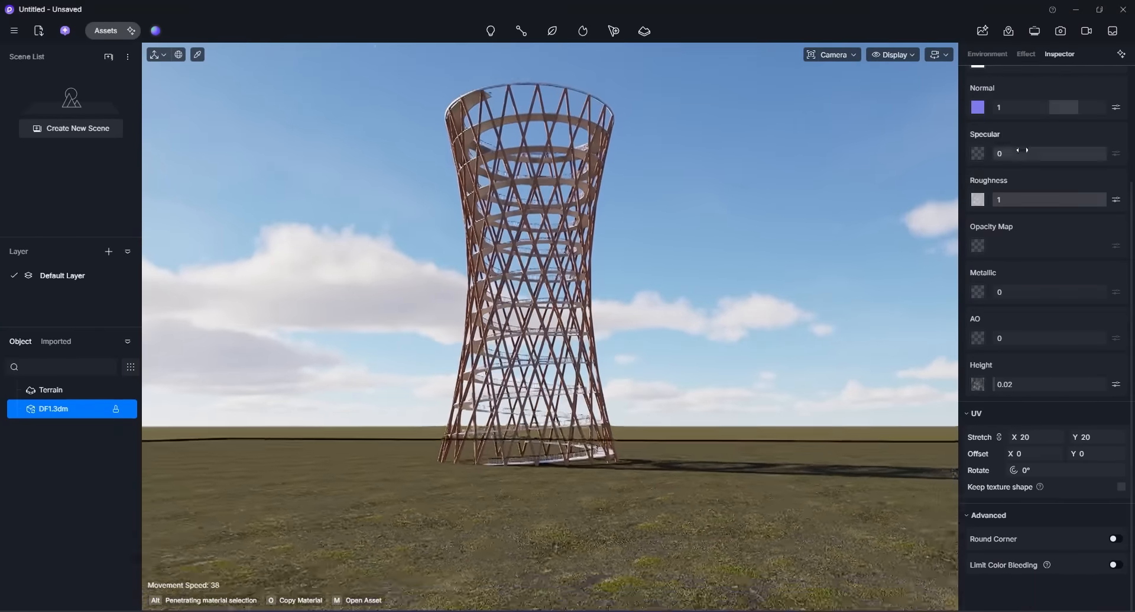
Try an HDRI sky light for the scene, using the default Cloudy 02 sky
{"action": "left_click", "coordinate": [984, 54]}
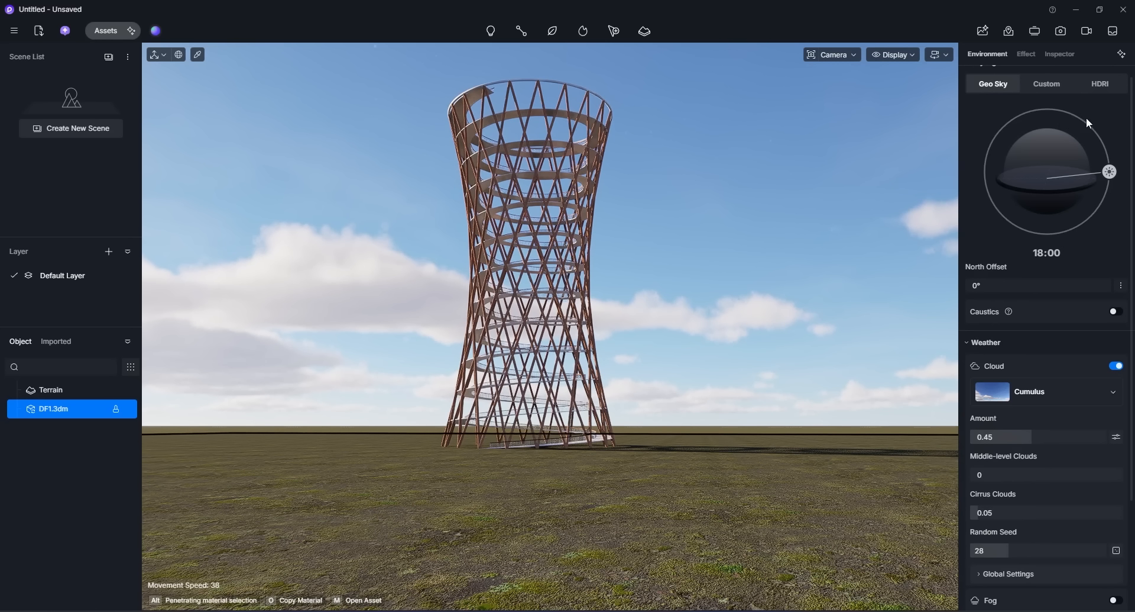
{"action": "left_click", "coordinate": [1100, 83]}
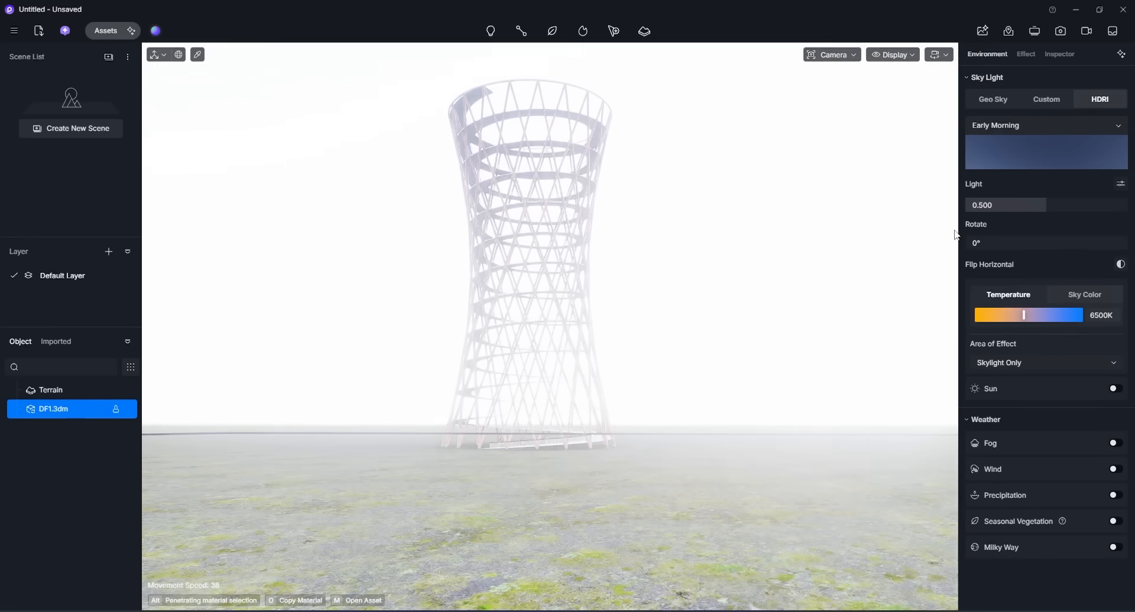
{"action": "scroll", "coordinate": [683, 362], "scroll_direction": "up", "scroll_amount": 2}
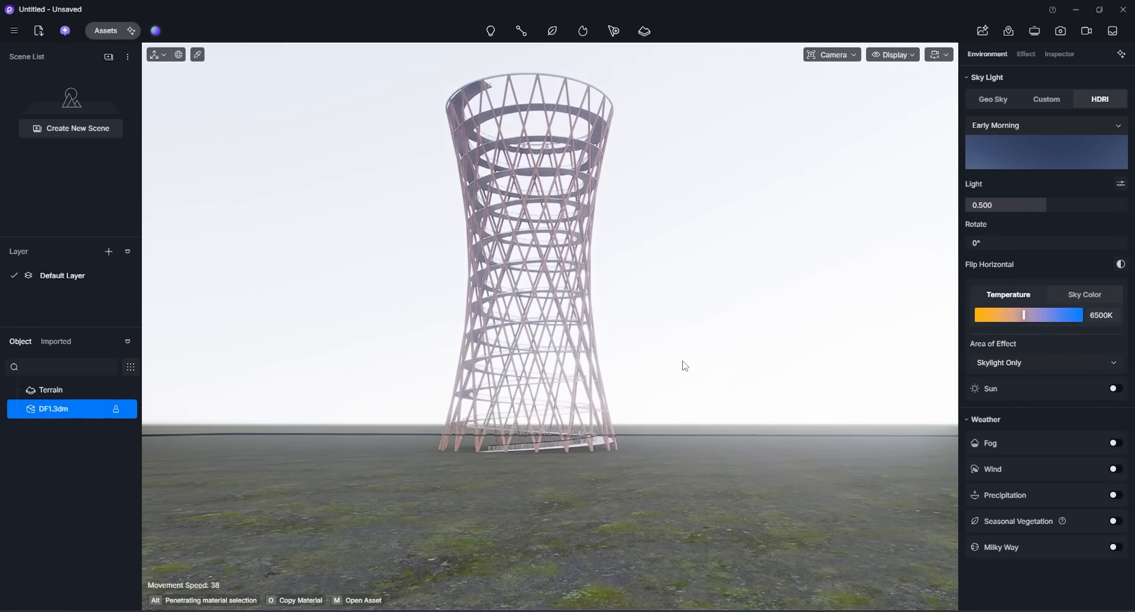
{"action": "scroll", "coordinate": [686, 366], "scroll_direction": "down", "scroll_amount": 2}
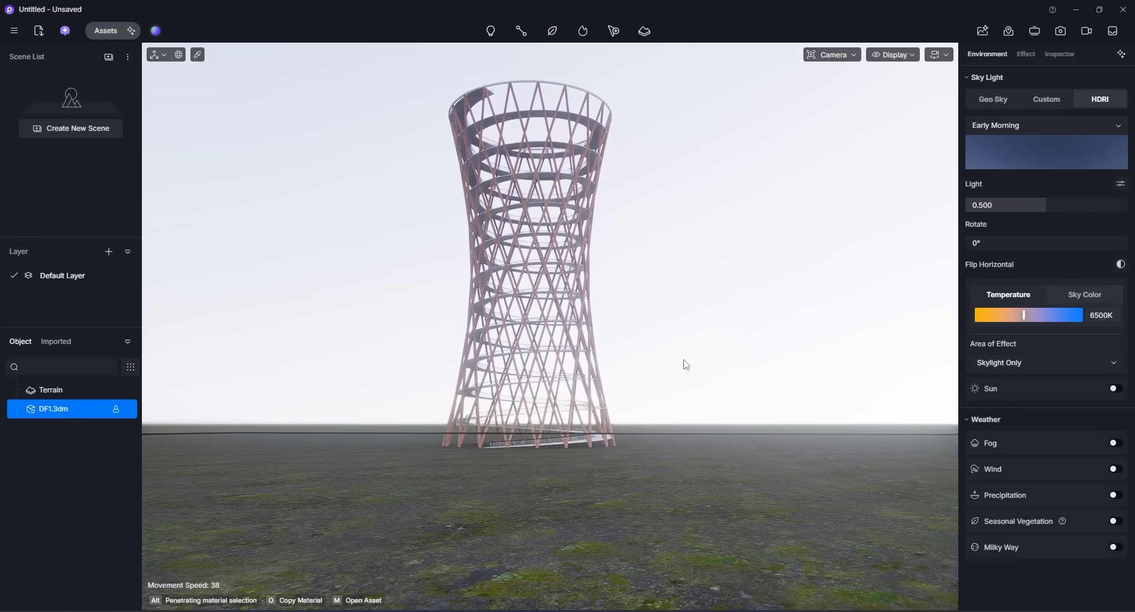
{"action": "middle_click_drag", "start_coordinate": [685, 357], "coordinate": [685, 356]}
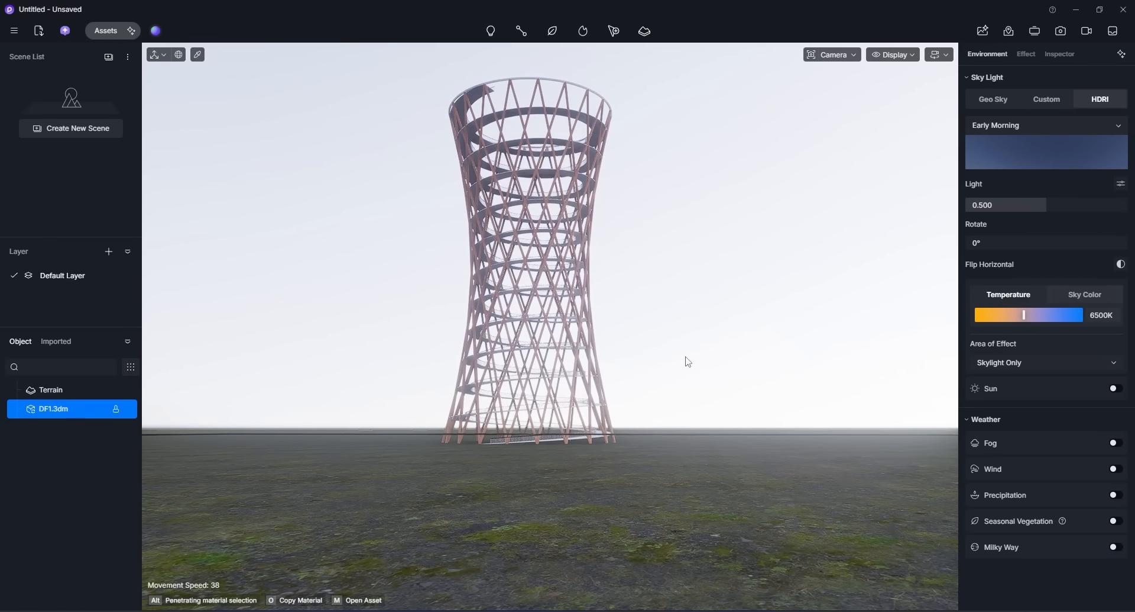
{"action": "left_click", "coordinate": [1063, 162]}
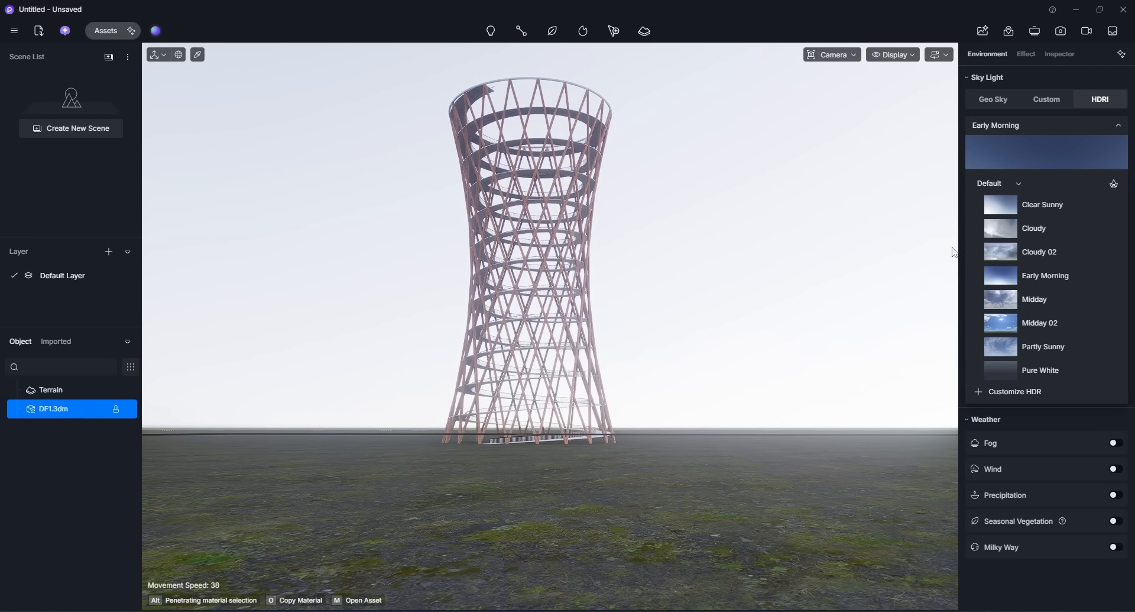
{"action": "left_click", "coordinate": [1032, 256]}
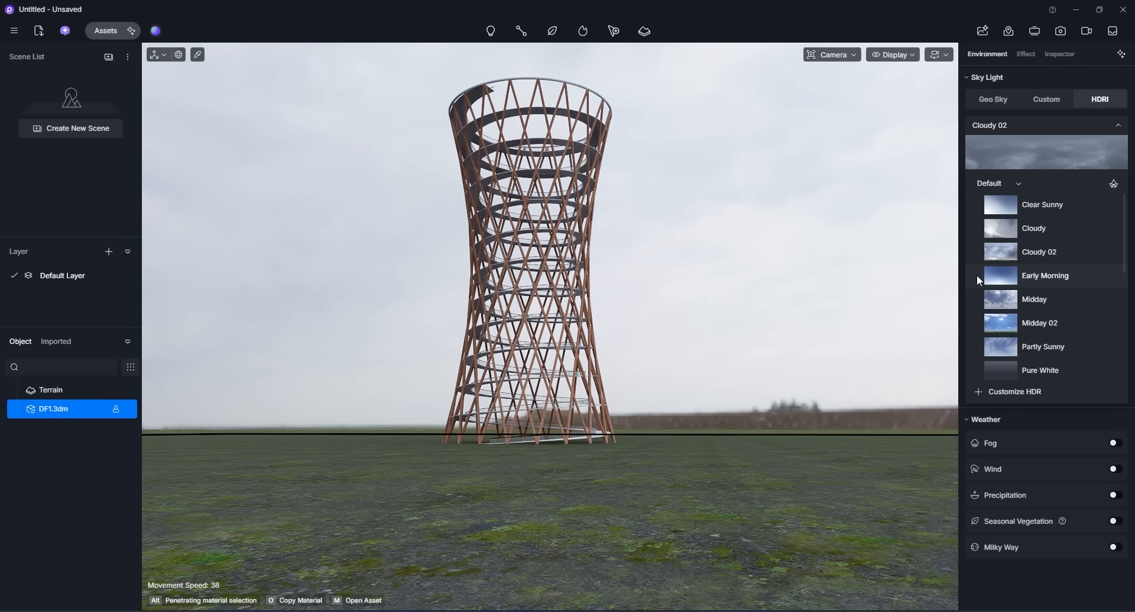
Switch the sky light back to Geo Sky and set the sun's time to 17:37
{"action": "left_click", "coordinate": [988, 101]}
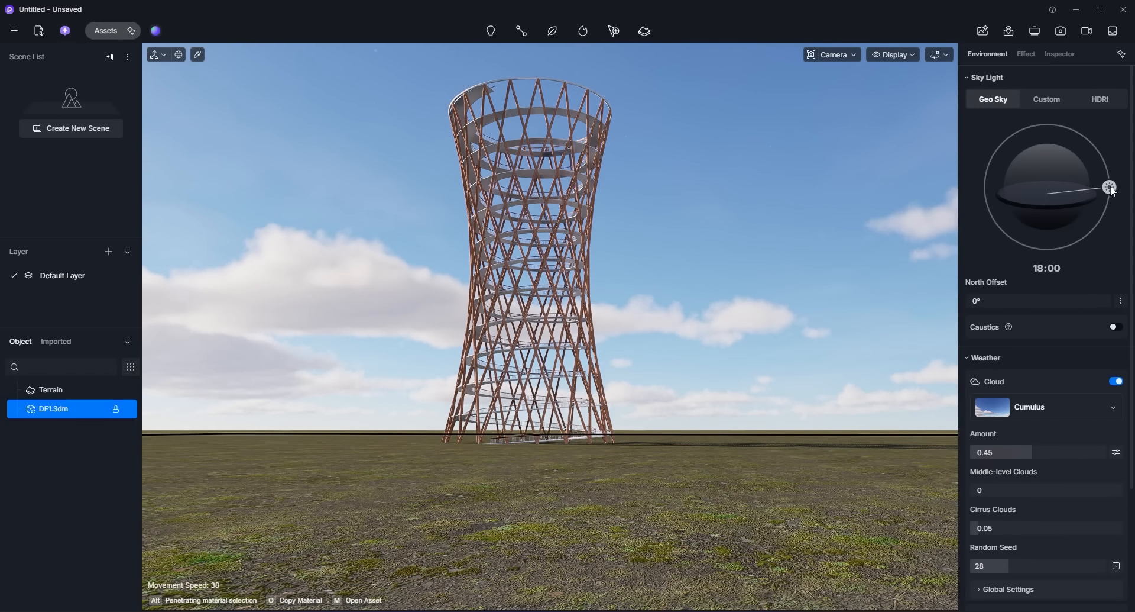
{"action": "left_click_drag", "start_coordinate": [1113, 188], "coordinate": [1111, 182]}
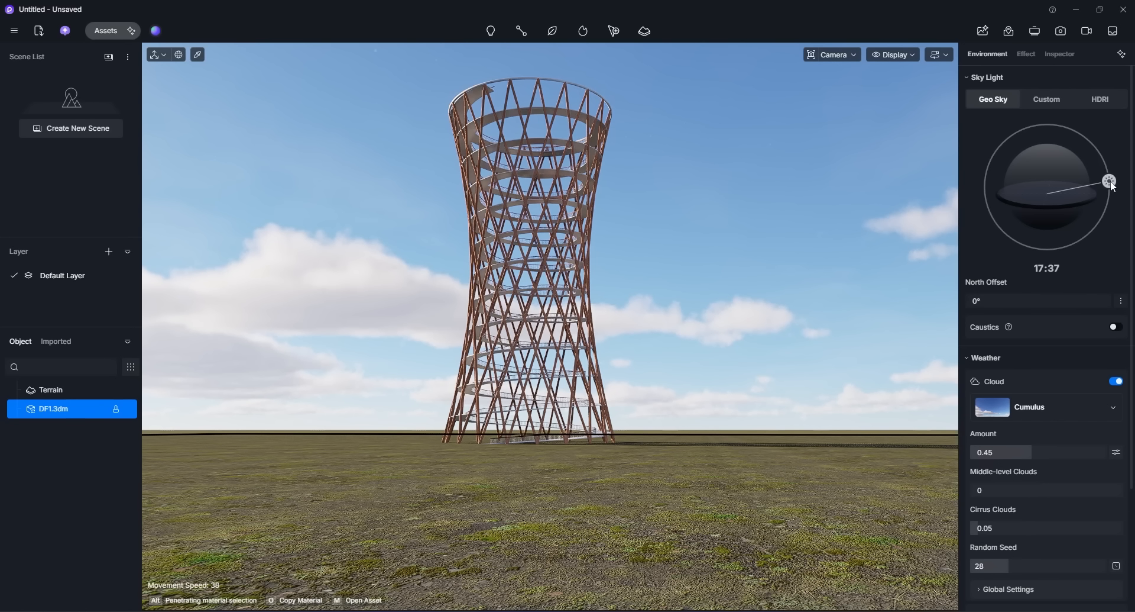
Try the Altocumulus cloud preset with the cloud amount raised to 0.56
{"action": "left_click", "coordinate": [1035, 410]}
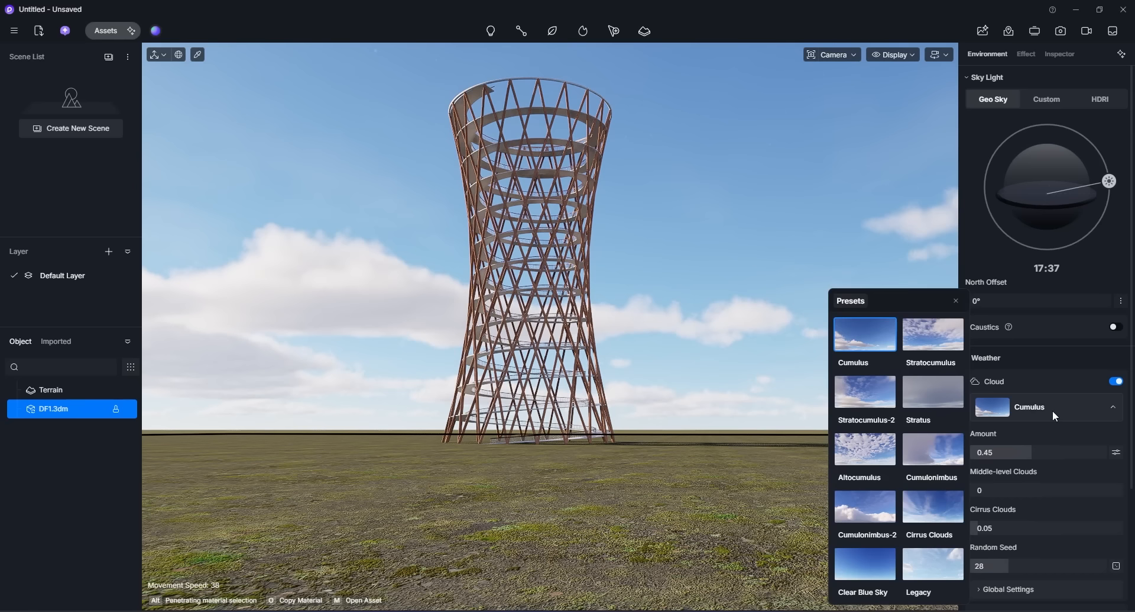
{"action": "left_click", "coordinate": [882, 455]}
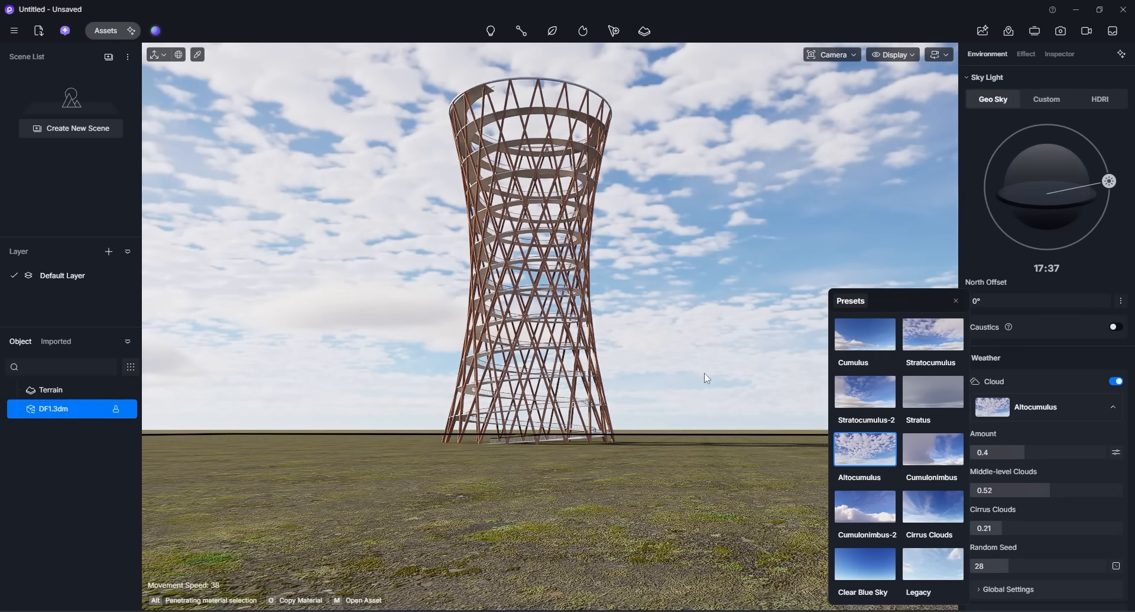
{"action": "left_click", "coordinate": [706, 377]}
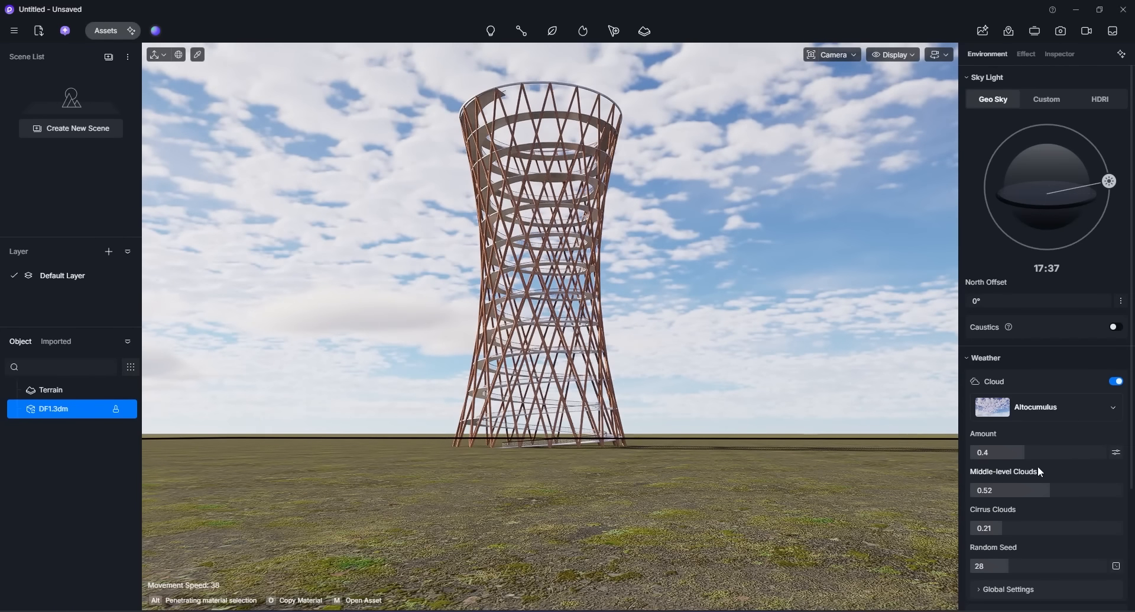
{"action": "left_click_drag", "start_coordinate": [1025, 452], "coordinate": [1047, 451]}
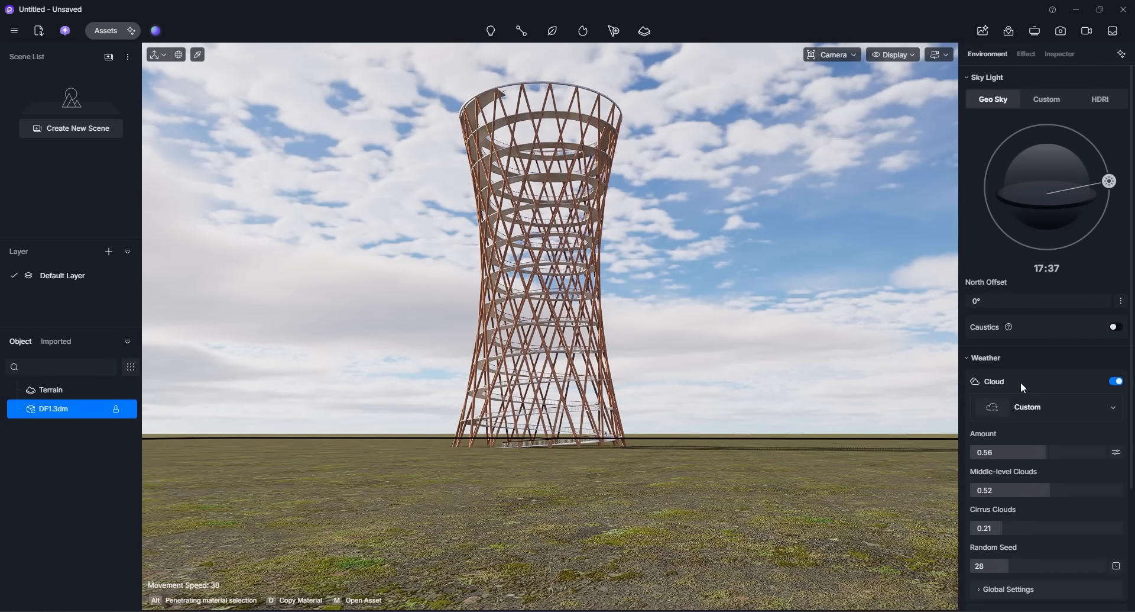
Apply the Cumulonimbus-2 cloud preset and set its cloud amount to 0.51 and cirrus clouds to 0.25
{"action": "left_click", "coordinate": [1028, 411]}
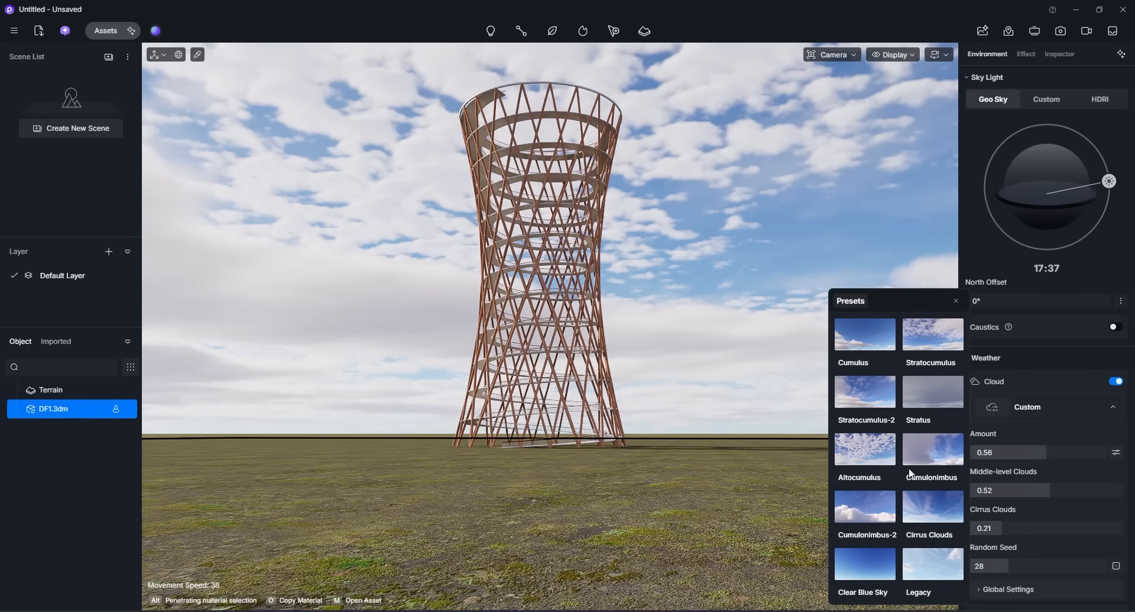
{"action": "left_click", "coordinate": [865, 518]}
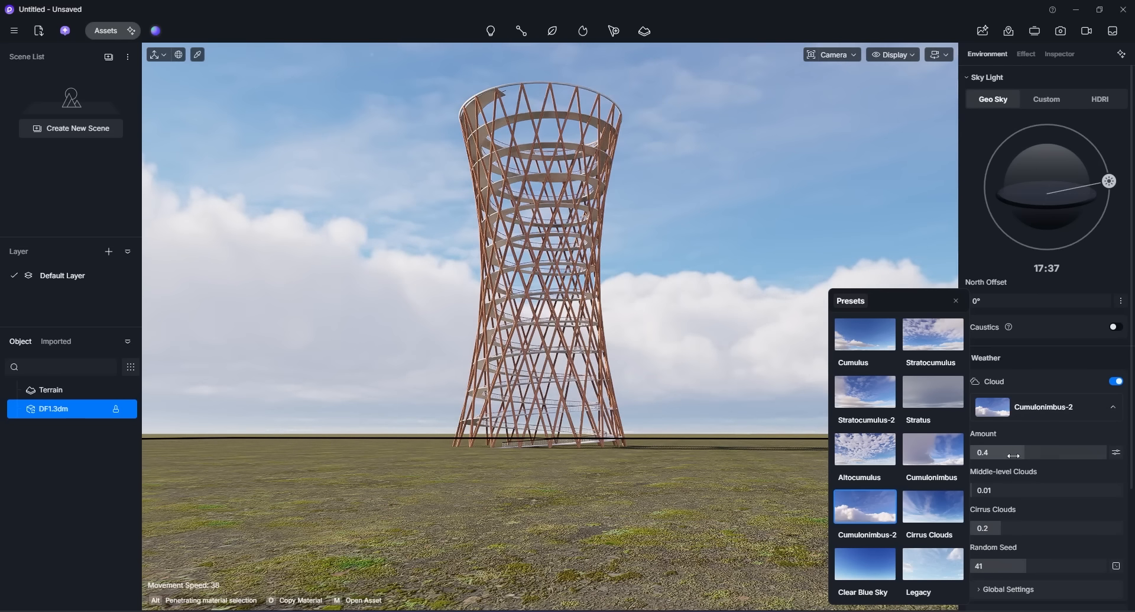
{"action": "left_click_drag", "start_coordinate": [1025, 454], "coordinate": [1039, 455]}
{"action": "left_click_drag", "start_coordinate": [1020, 523], "coordinate": [1024, 523]}
Enable fog with a density of 0.66, a height of 0.26 and a base height of 8 m
{"action": "scroll", "coordinate": [1081, 419], "scroll_direction": "down", "scroll_amount": 1}
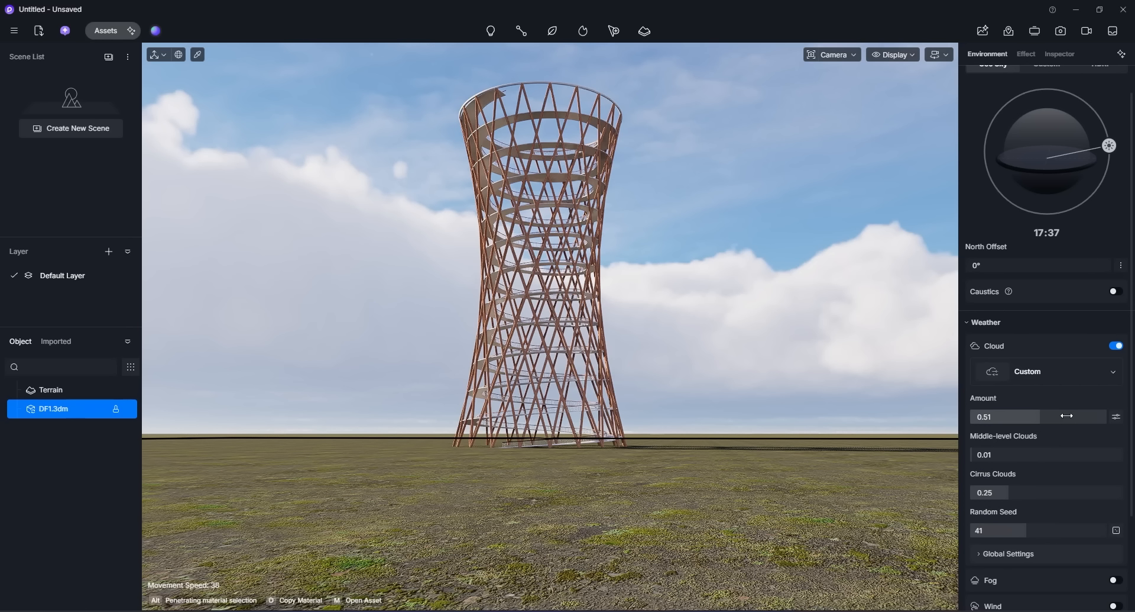
{"action": "scroll", "coordinate": [1063, 415], "scroll_direction": "down", "scroll_amount": 3}
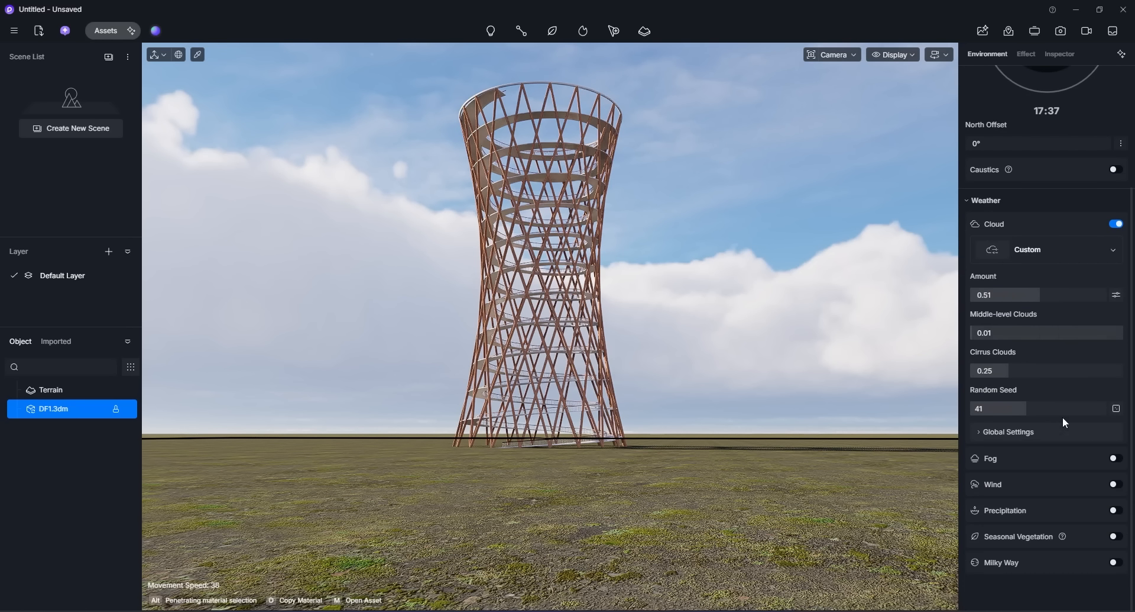
{"action": "left_click", "coordinate": [1116, 459]}
{"action": "left_click_drag", "start_coordinate": [988, 524], "coordinate": [1002, 537]}
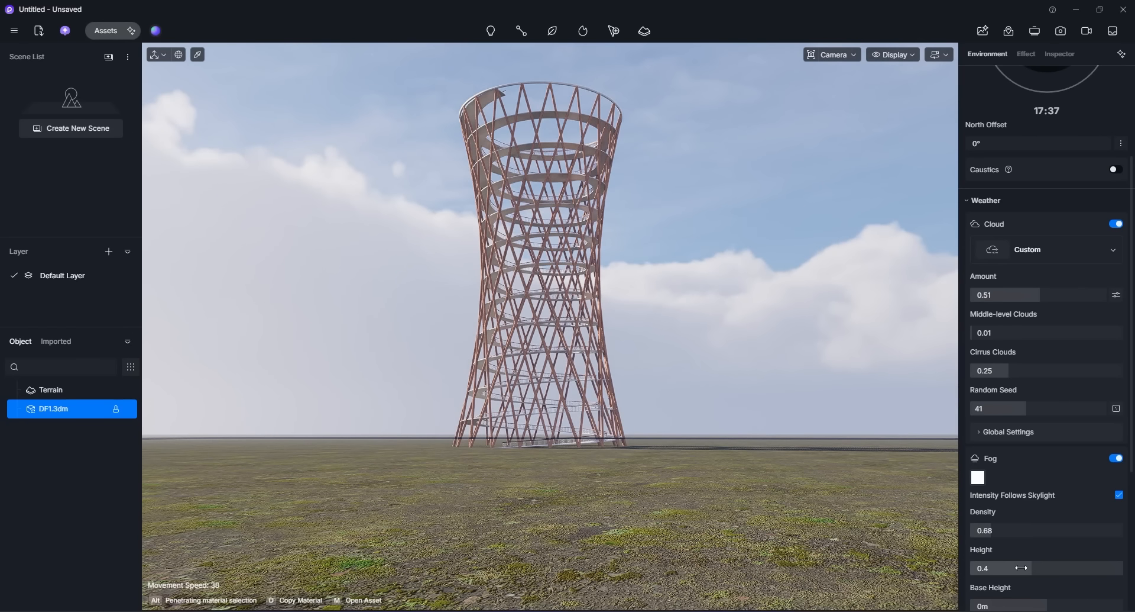
{"action": "mouse_move", "coordinate": [1041, 604]}
{"action": "left_mouse_down"}
{"action": "mouse_move", "coordinate": [1076, 604]}
{"action": "mouse_move", "coordinate": [1046, 606]}
{"action": "left_mouse_up"}
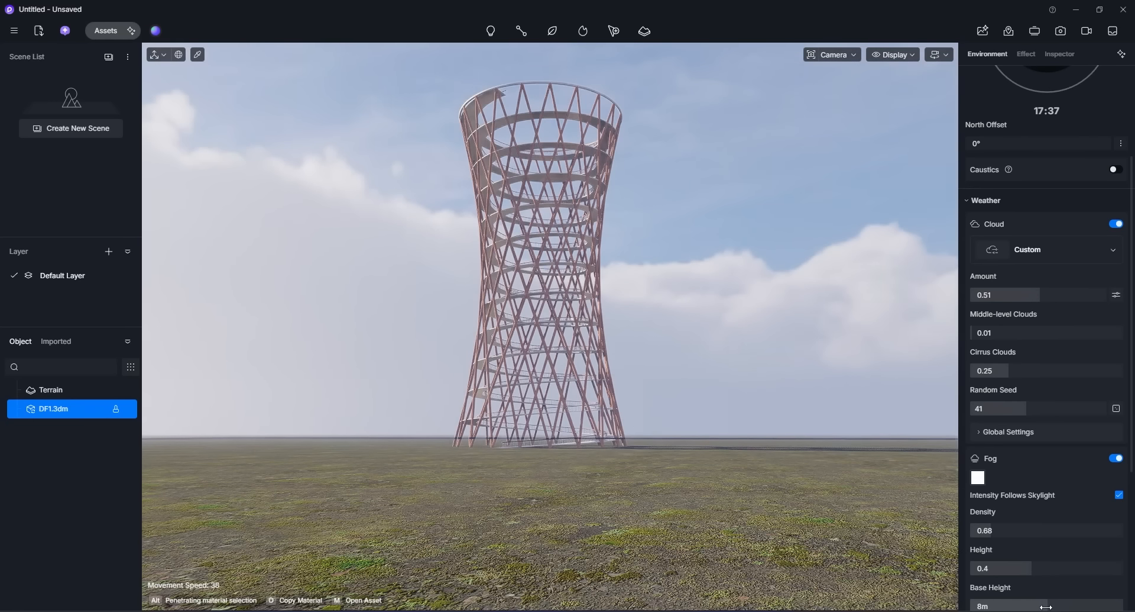
{"action": "left_click_drag", "start_coordinate": [1036, 567], "coordinate": [1007, 578]}
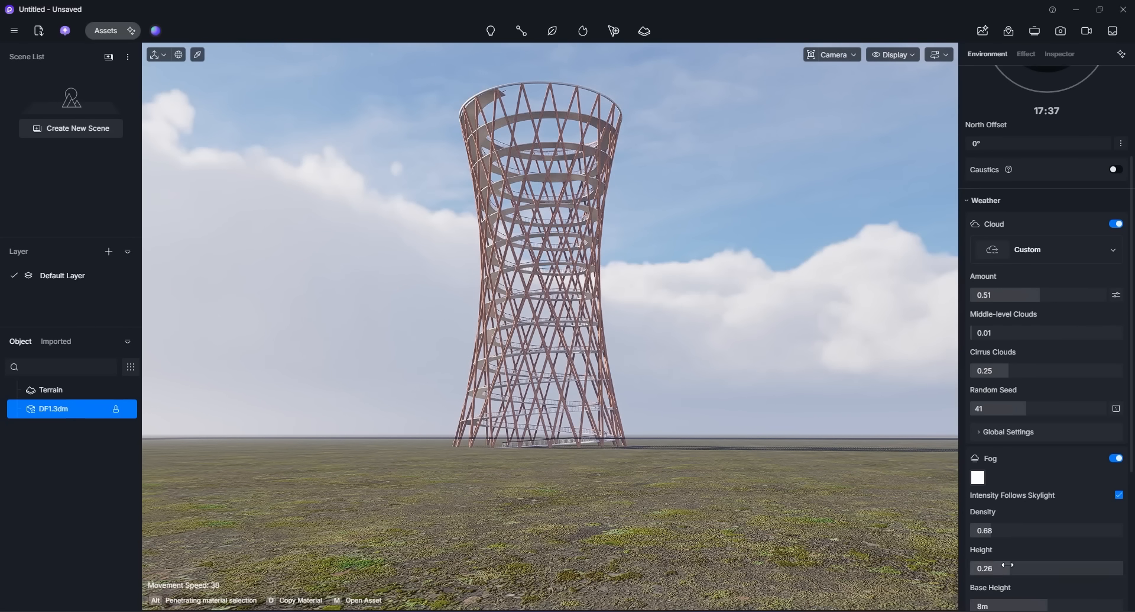
{"action": "mouse_move", "coordinate": [998, 531]}
{"action": "left_mouse_down"}
{"action": "mouse_move", "coordinate": [987, 531]}
{"action": "mouse_move", "coordinate": [994, 538]}
{"action": "left_mouse_up"}
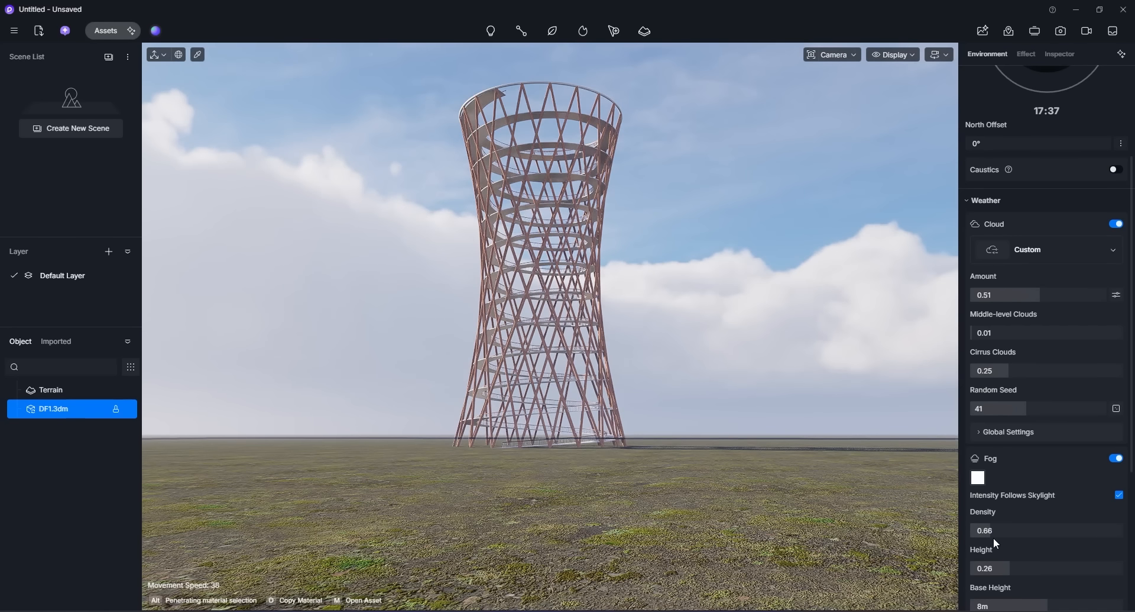
Scatter the Aerial Broadleaf Forest01 template from the Forest Landscape assets over the ground material around the tower
{"action": "scroll", "coordinate": [1026, 528], "scroll_direction": "down", "scroll_amount": 3}
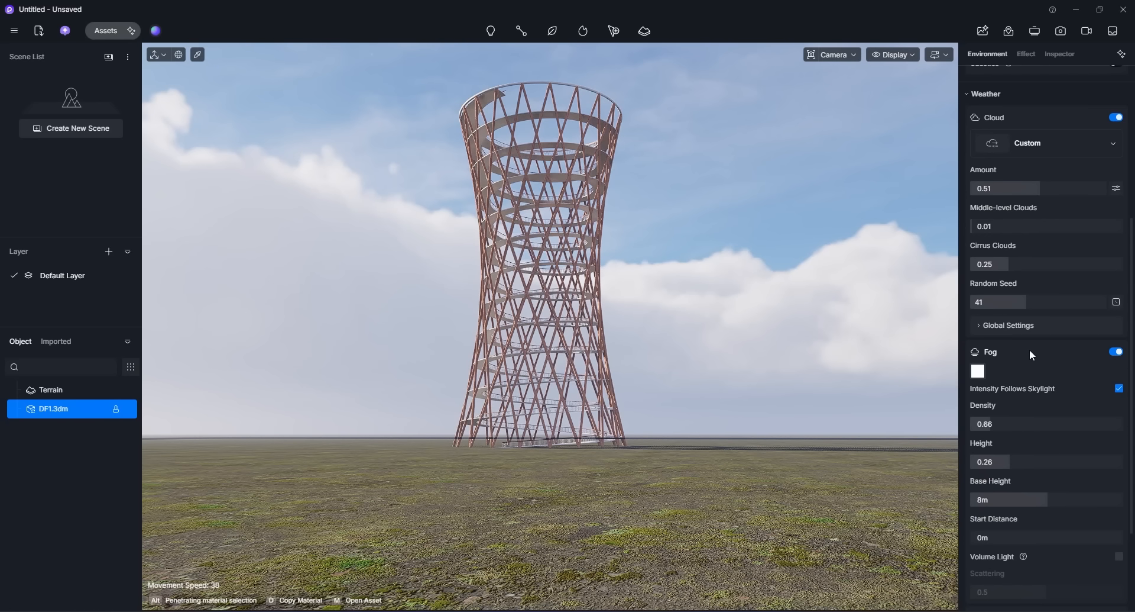
{"action": "scroll", "coordinate": [1031, 349], "scroll_direction": "down", "scroll_amount": 1}
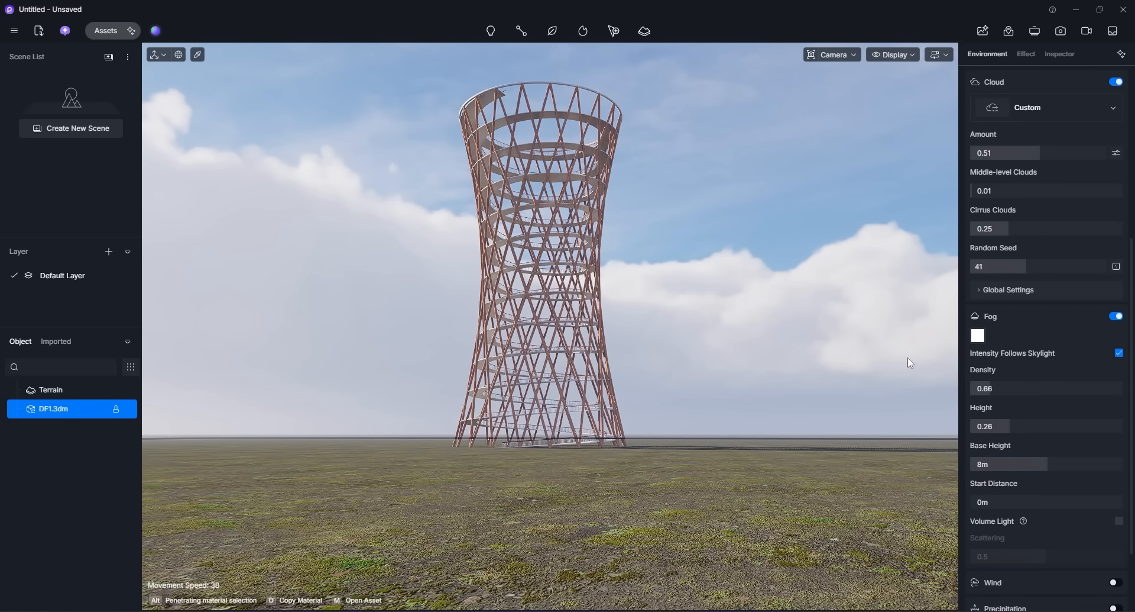
{"action": "left_click", "coordinate": [778, 327]}
{"action": "left_click_drag", "start_coordinate": [356, 206], "coordinate": [362, 240]}
{"action": "right_click_drag", "start_coordinate": [362, 240], "coordinate": [372, 311]}
{"action": "key", "text": "e"}
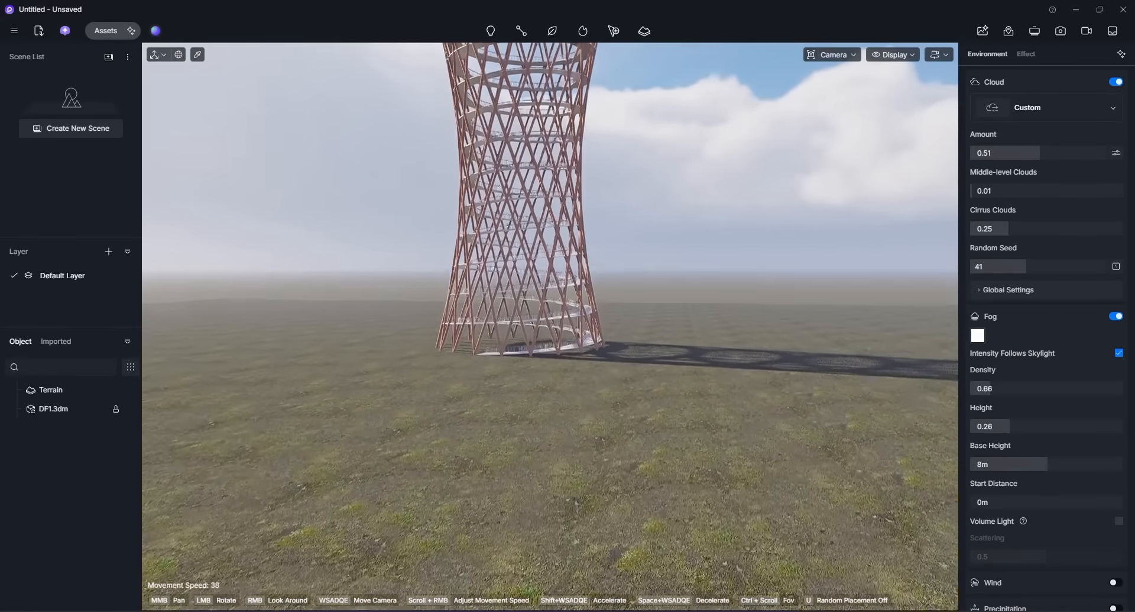
{"action": "right_click_drag", "start_coordinate": [373, 190], "coordinate": [361, 186]}
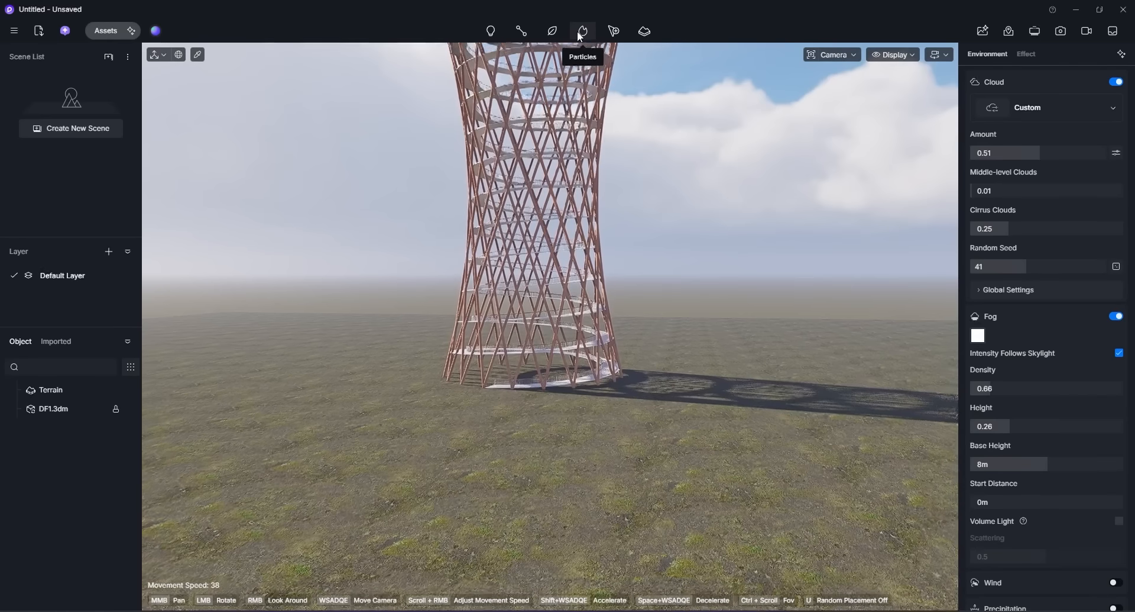
{"action": "left_click", "coordinate": [609, 33]}
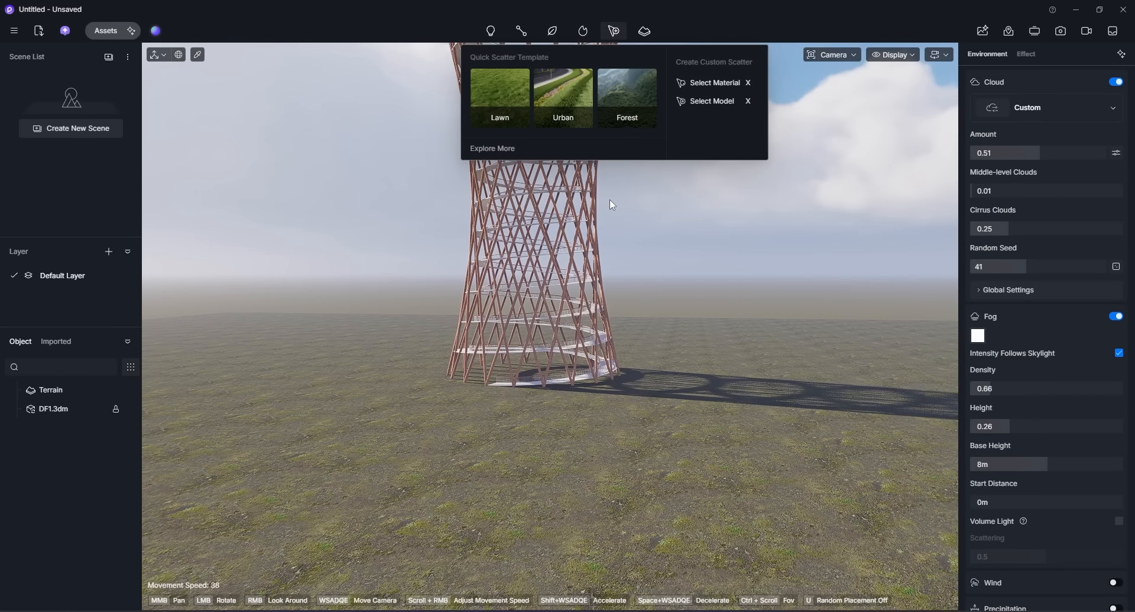
{"action": "left_click", "coordinate": [627, 104]}
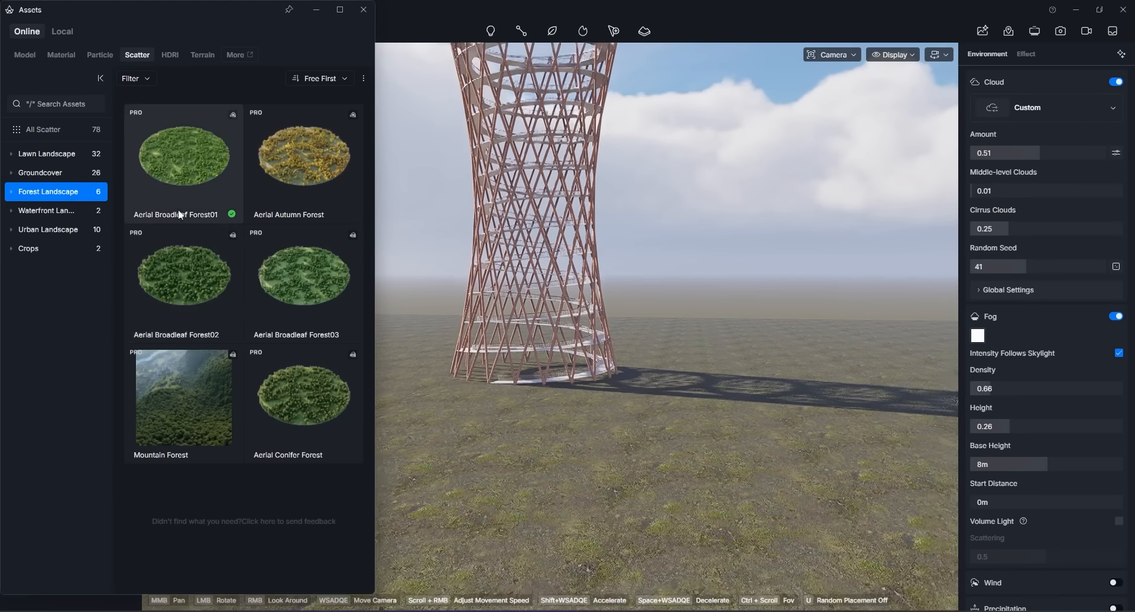
{"action": "left_click", "coordinate": [619, 461]}
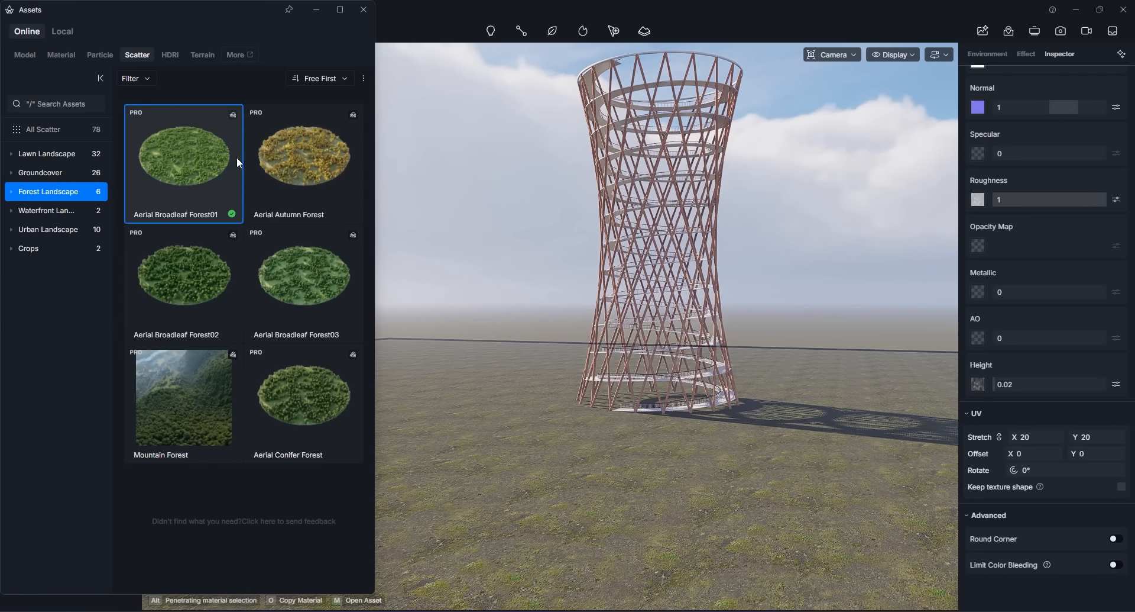
{"action": "left_click_drag", "start_coordinate": [202, 181], "coordinate": [580, 143]}
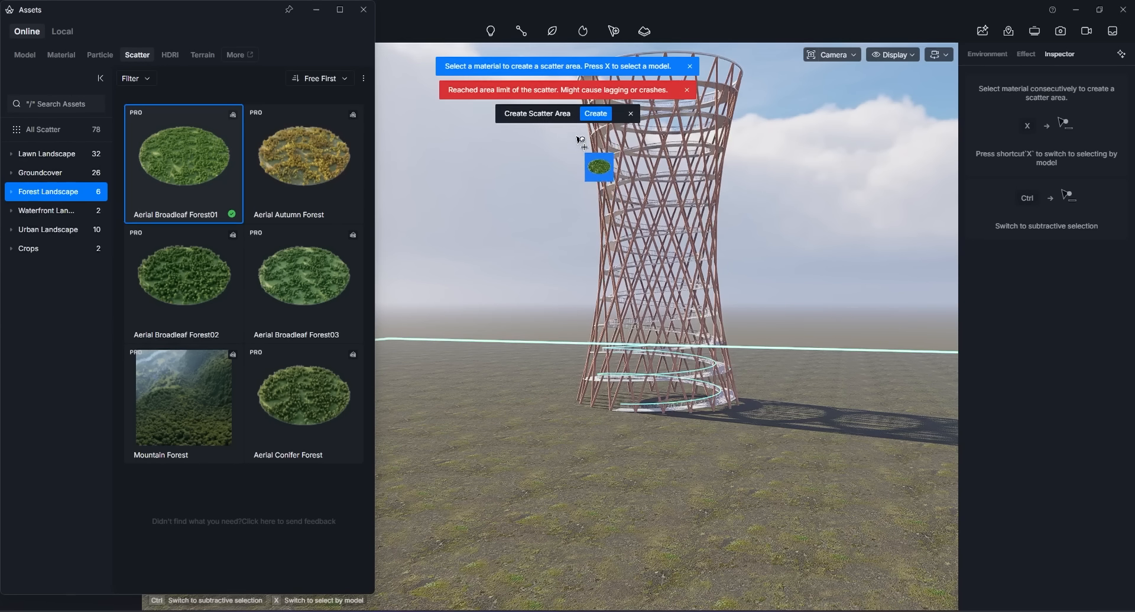
{"action": "left_click", "coordinate": [600, 116]}
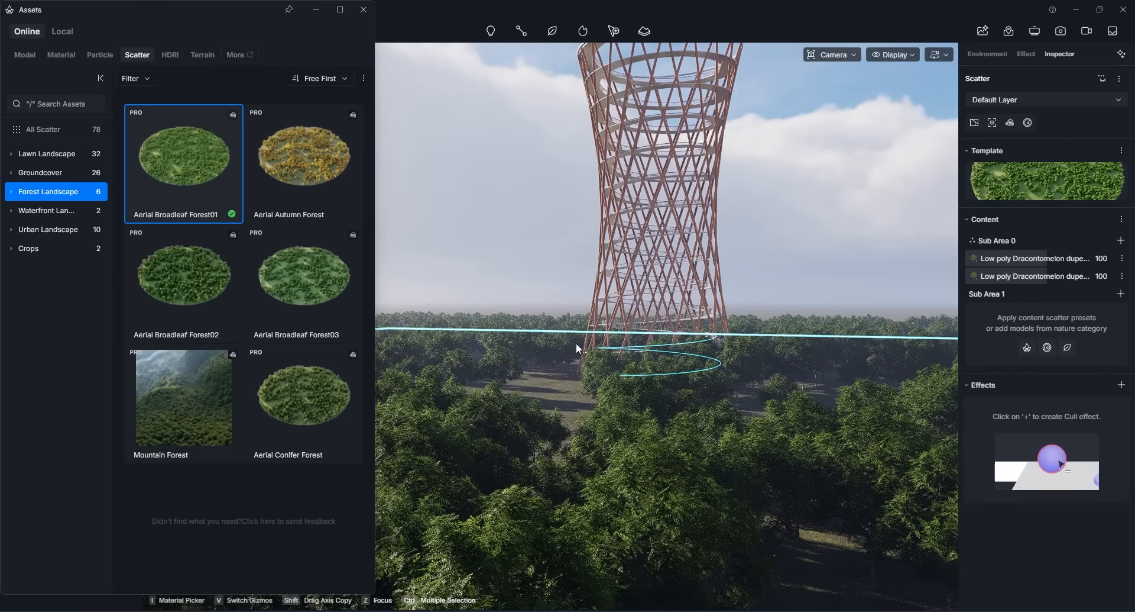
Inspect the scattered forest around the tower from overhead down to ground level
{"action": "right_click_drag", "start_coordinate": [576, 342], "coordinate": [590, 241]}
{"action": "key", "text": "w"}
{"action": "key", "text": "q"}
{"action": "key", "text": "w"}
{"action": "key", "text": "s"}
{"action": "key", "text": "s"}
{"action": "key", "text": "s"}
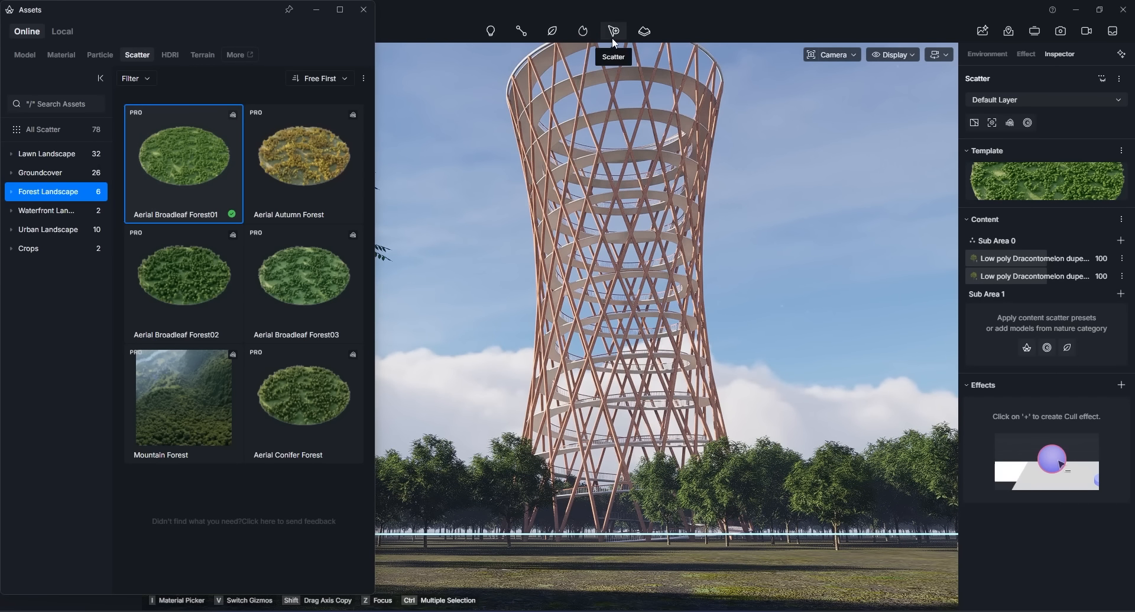
Scatter the Flower Garden Combo 13 groundcover template over the ground material and close the asset library
{"action": "left_click", "coordinate": [613, 36]}
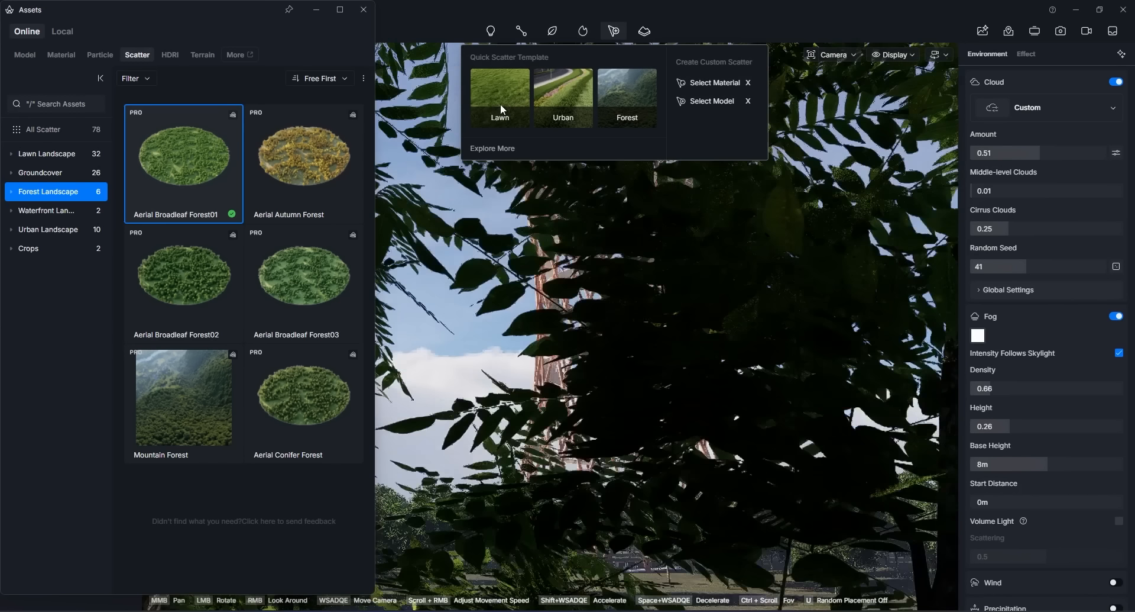
{"action": "left_click", "coordinate": [502, 101]}
{"action": "right_click_drag", "start_coordinate": [680, 246], "coordinate": [739, 164]}
{"action": "key", "text": "w"}
{"action": "scroll", "coordinate": [261, 292], "scroll_direction": "down", "scroll_amount": 2}
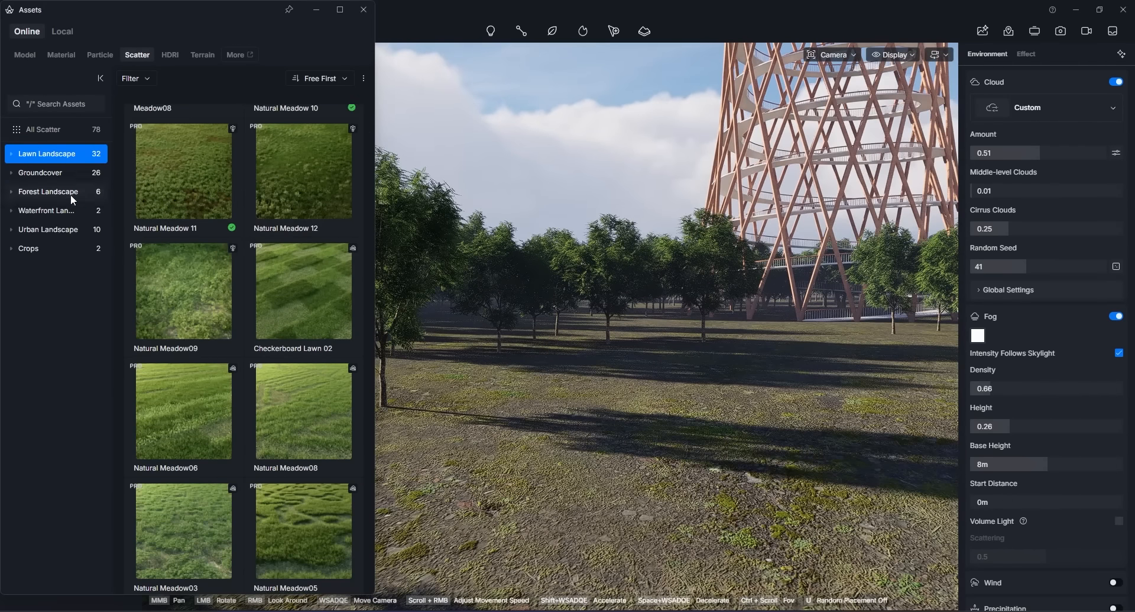
{"action": "left_click", "coordinate": [61, 170]}
{"action": "scroll", "coordinate": [304, 410], "scroll_direction": "down", "scroll_amount": 2}
{"action": "scroll", "coordinate": [305, 415], "scroll_direction": "up", "scroll_amount": 3}
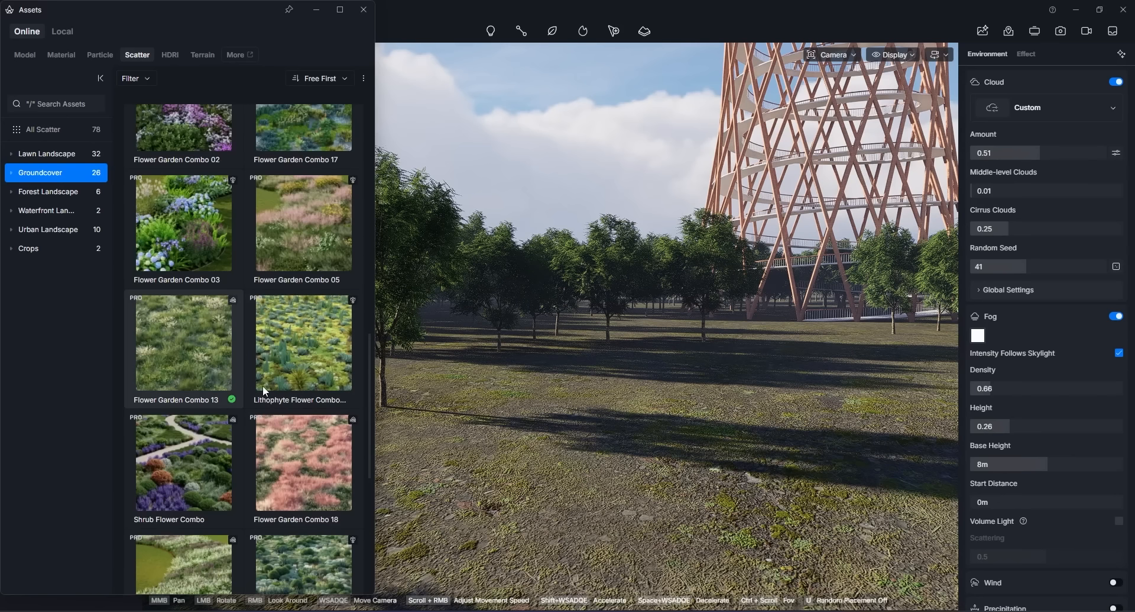
{"action": "left_click", "coordinate": [583, 426]}
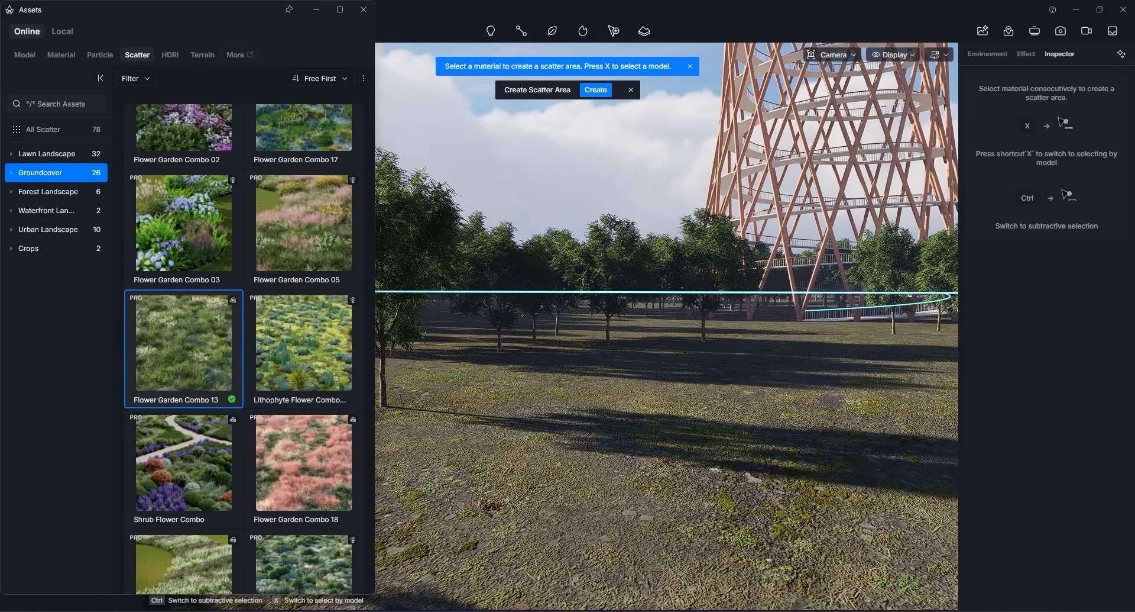
{"action": "left_click", "coordinate": [595, 89]}
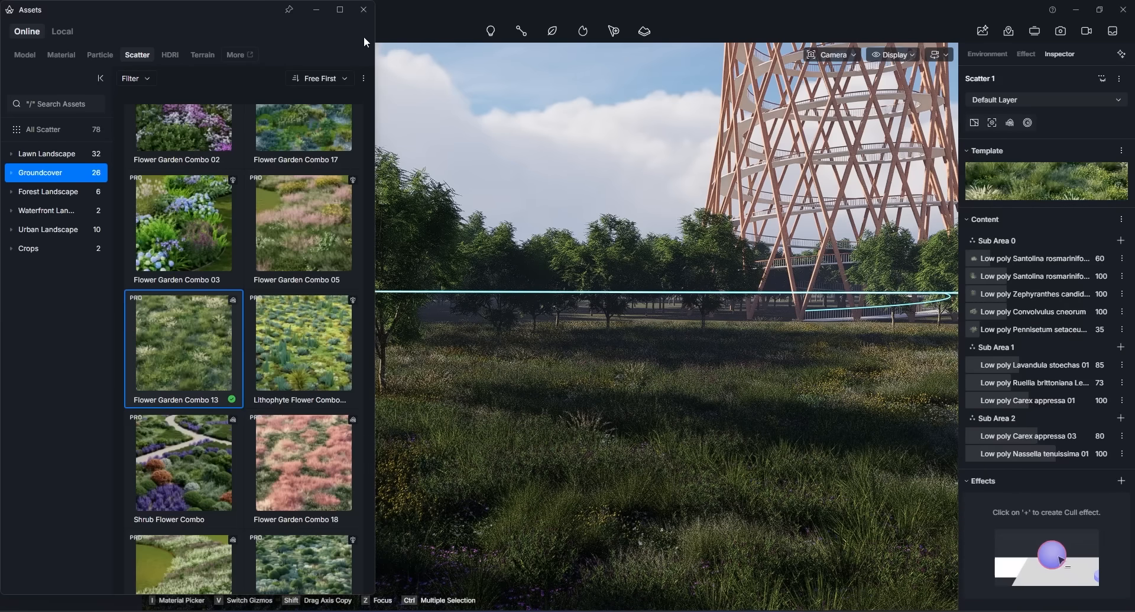
{"action": "left_click", "coordinate": [361, 11]}
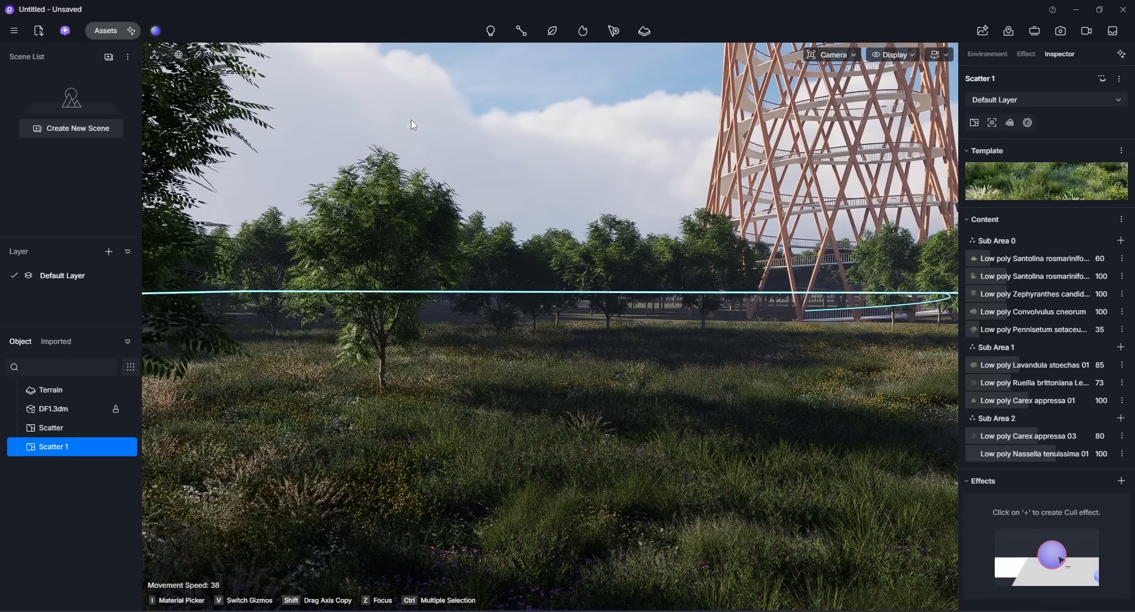
Frame the tower centrally above the tree line, with the camera low over the flower meadow
{"action": "right_click_drag", "start_coordinate": [569, 299], "coordinate": [819, 112]}
{"action": "left_click", "coordinate": [443, 385]}
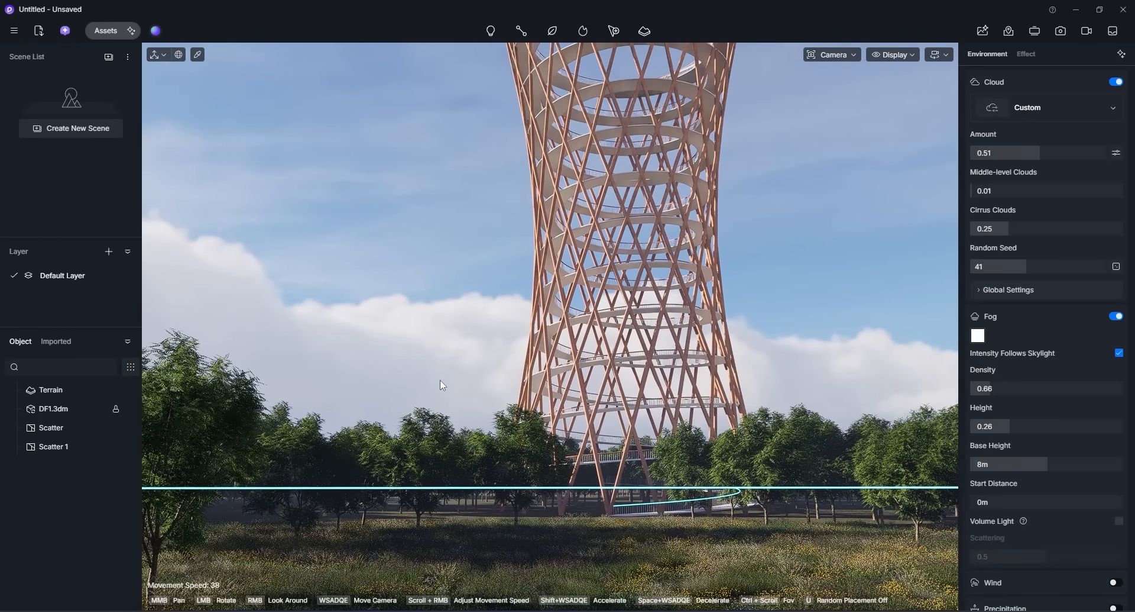
{"action": "right_click_drag", "start_coordinate": [530, 390], "coordinate": [576, 378]}
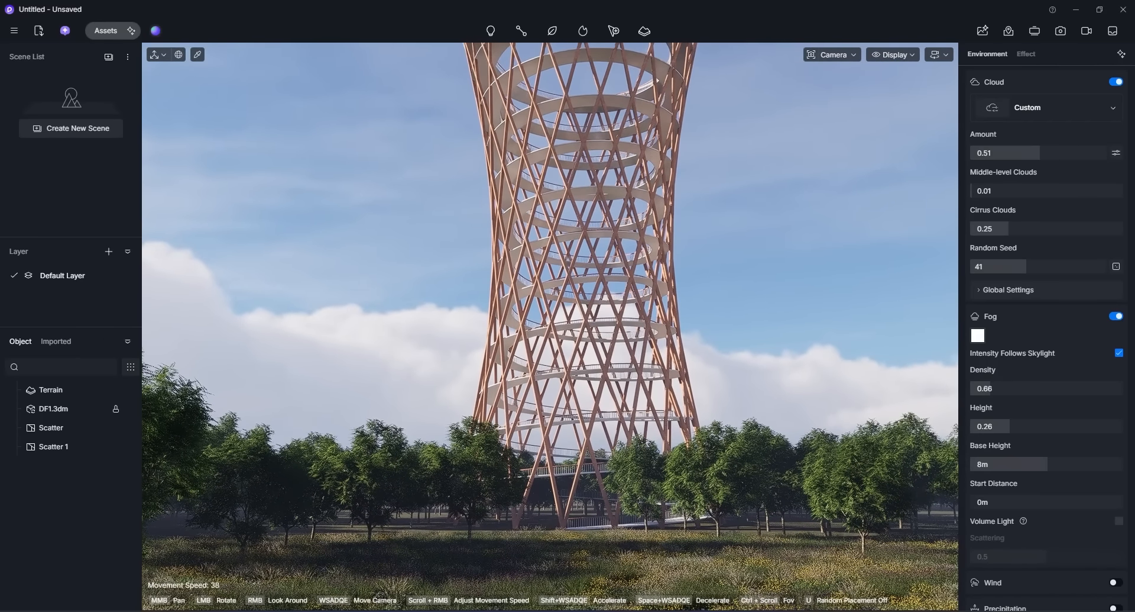
{"action": "key", "text": "s"}
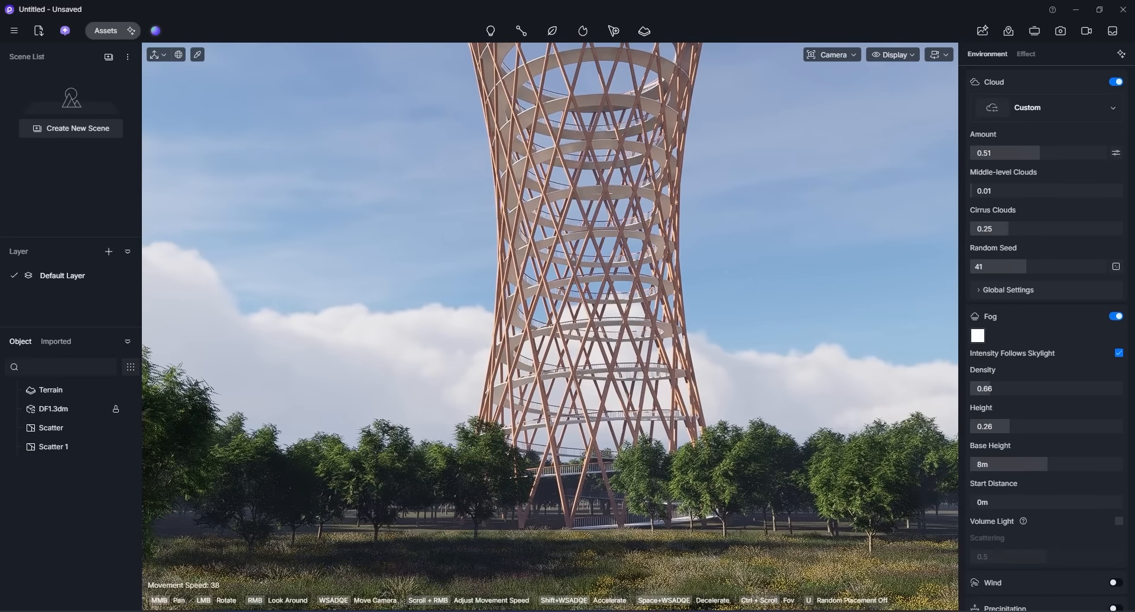
{"action": "key", "text": "w"}
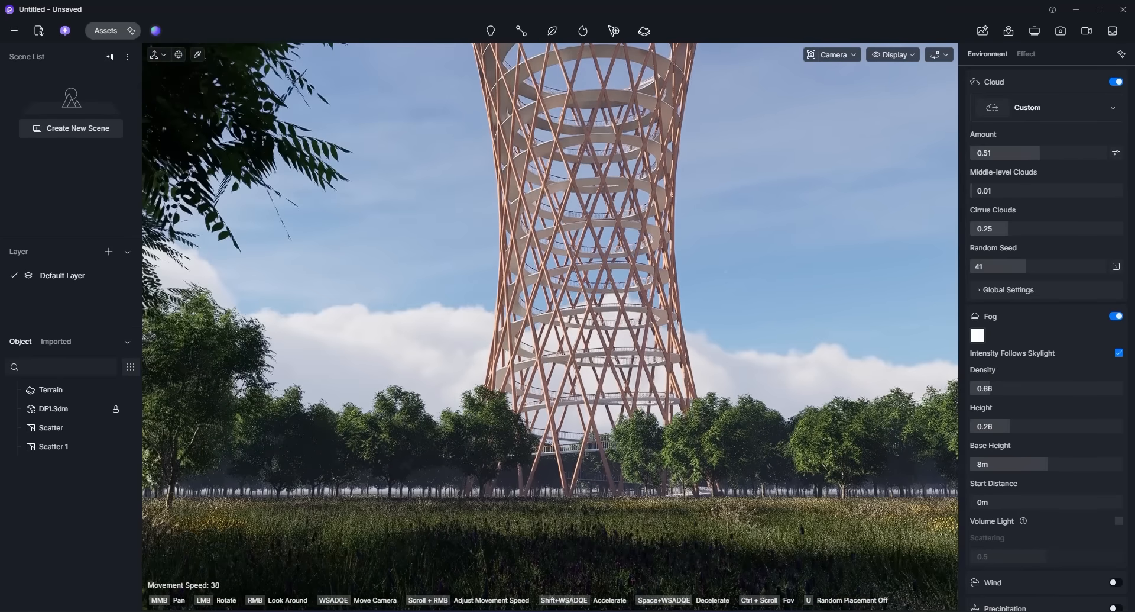
{"action": "key", "text": "q"}
{"action": "key", "text": "e"}
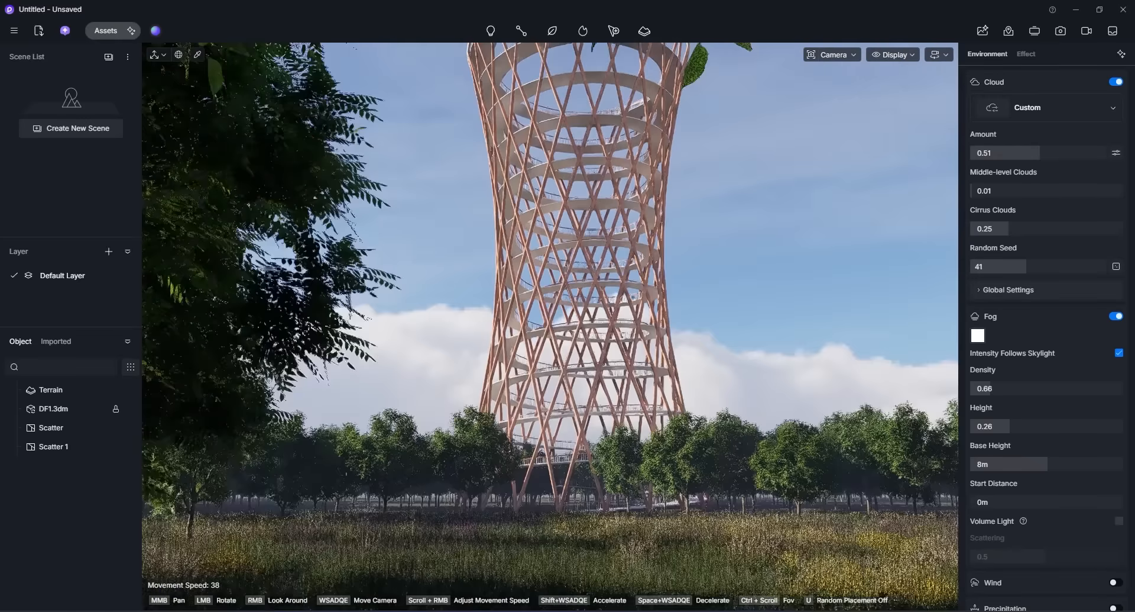
{"action": "key", "text": "q"}
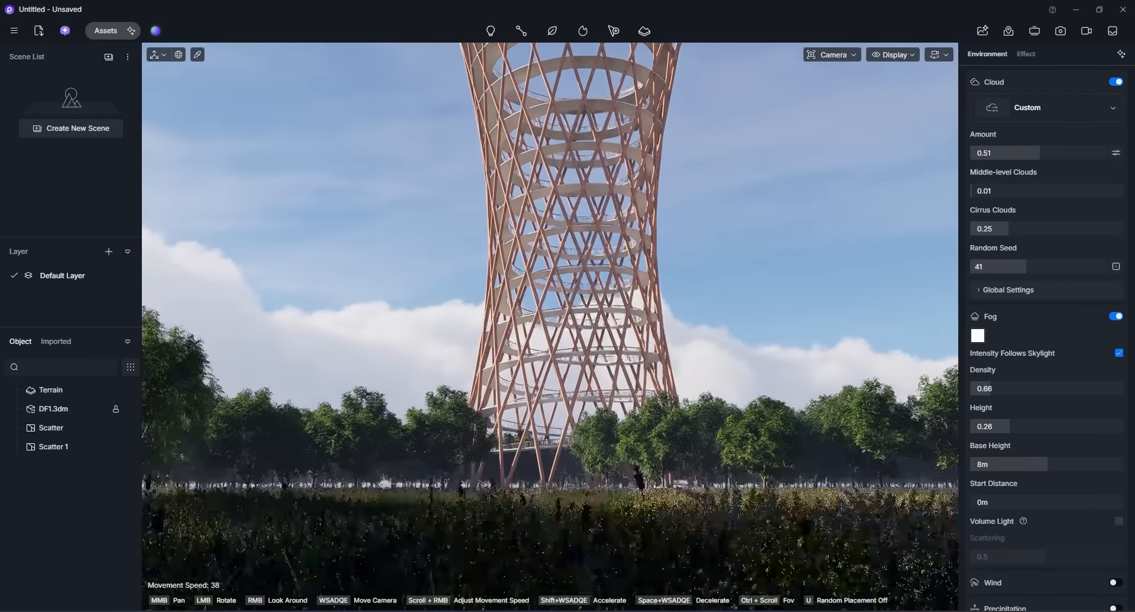
{"action": "key", "text": "e"}
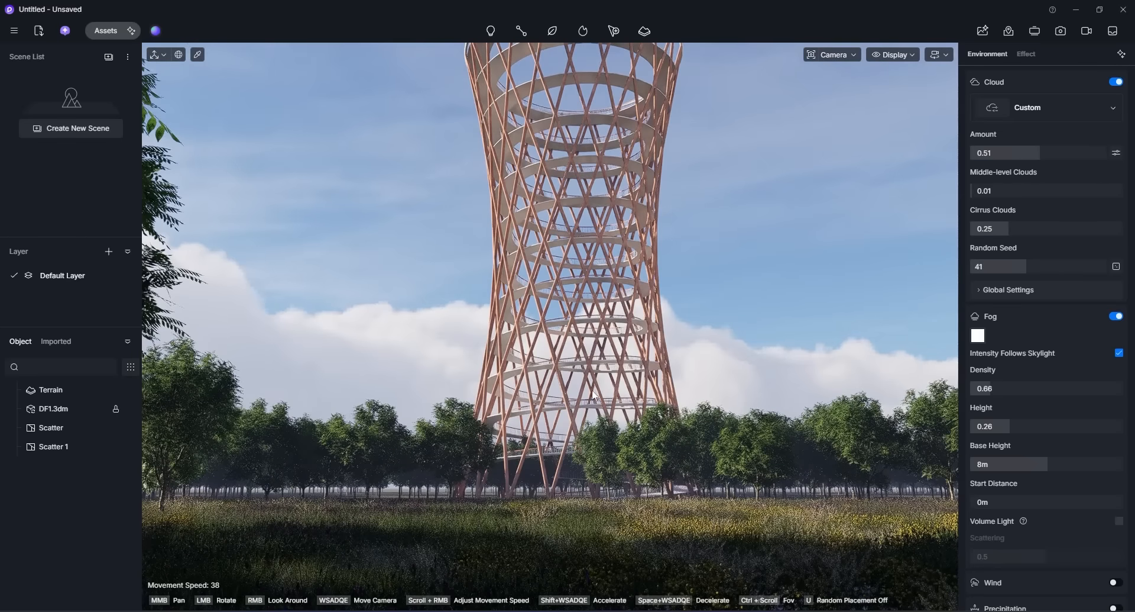
{"action": "key", "text": "s"}
{"action": "key", "text": "e"}
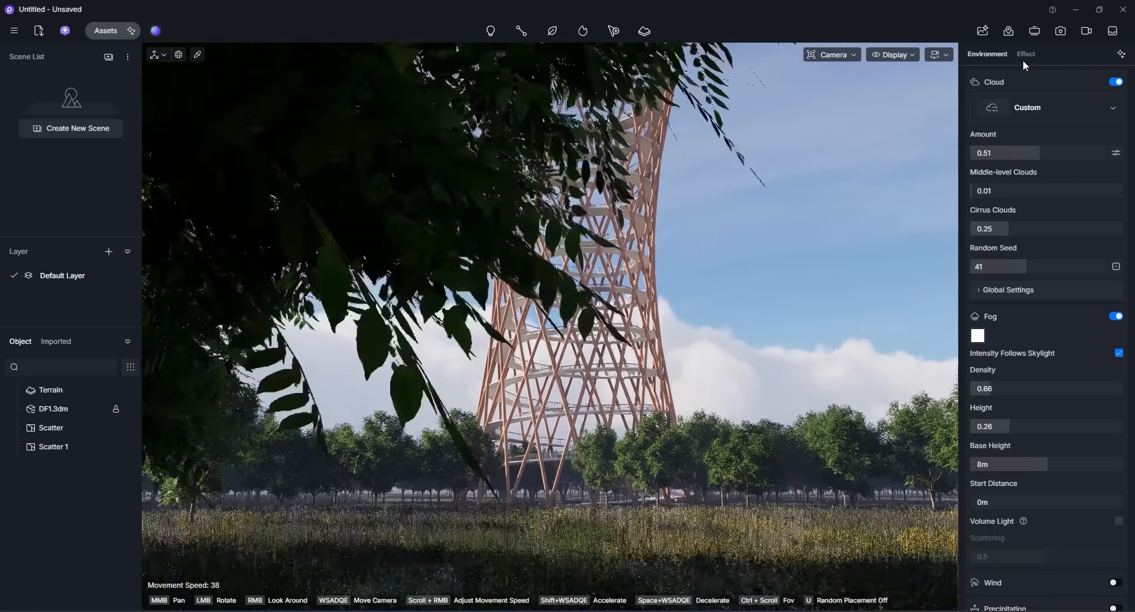
{"action": "key", "text": "q"}
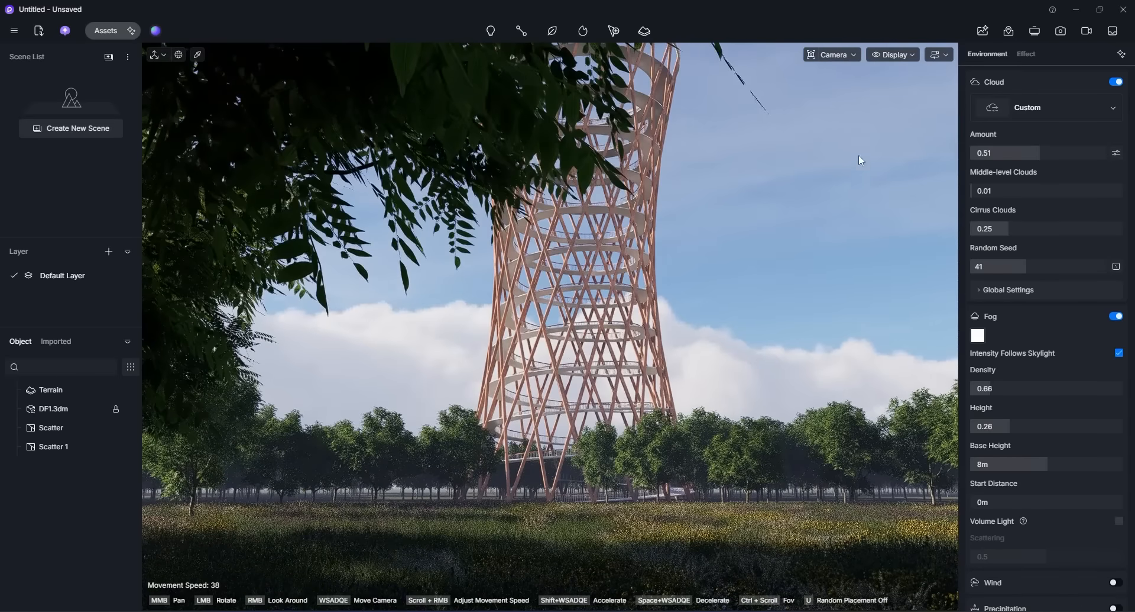
{"action": "scroll", "coordinate": [613, 311], "scroll_direction": "down", "scroll_amount": 10}
{"action": "scroll", "coordinate": [607, 318], "scroll_direction": "up", "scroll_amount": 10}
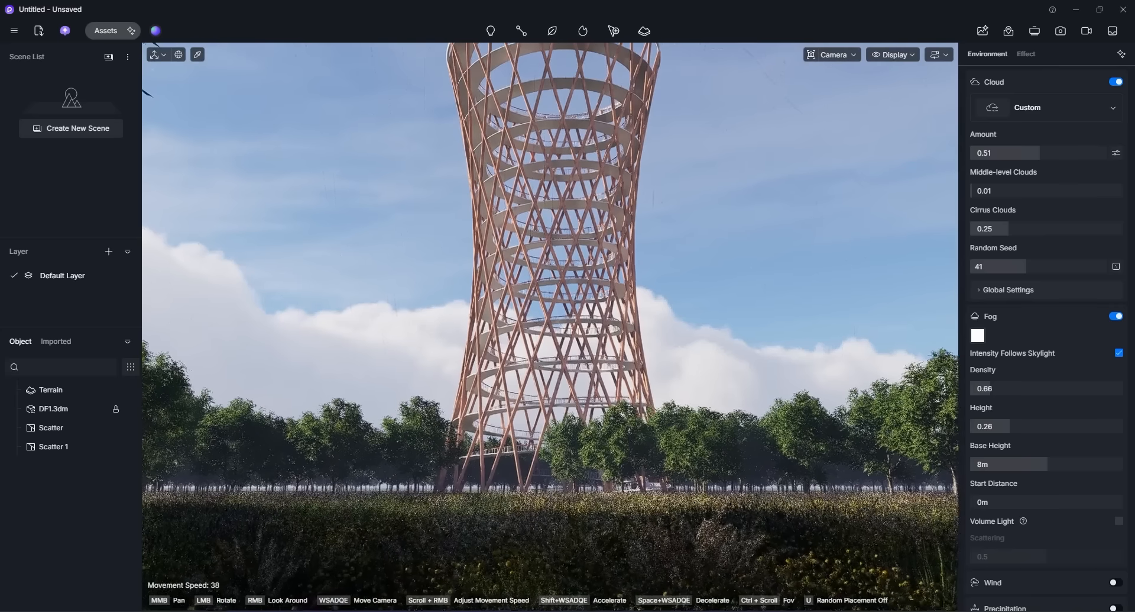
{"action": "right_click_drag", "start_coordinate": [571, 349], "coordinate": [581, 324]}
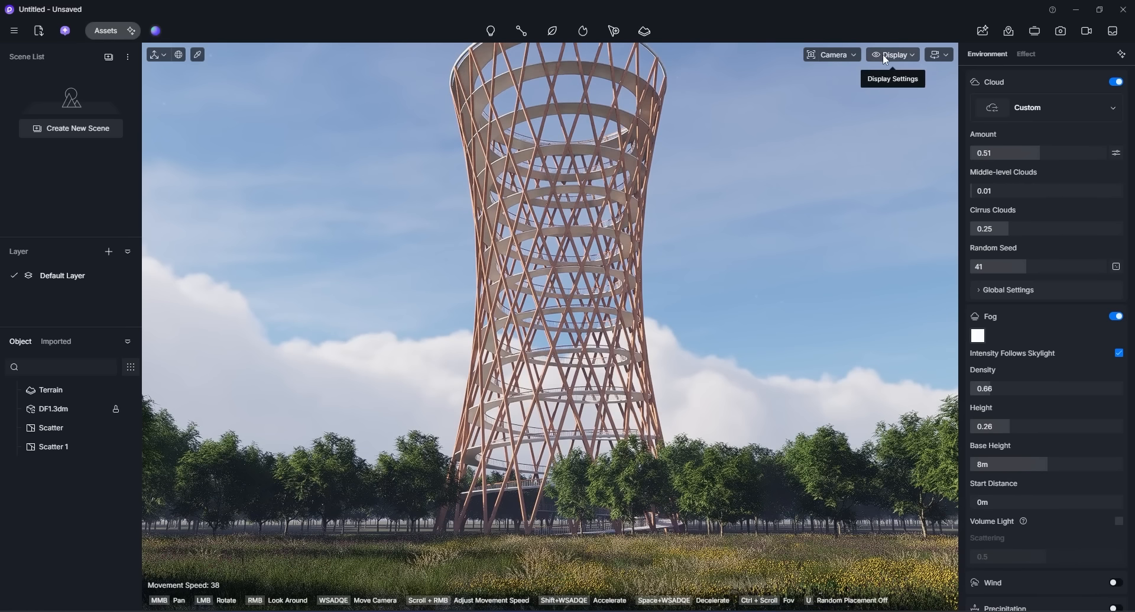
Set the camera's focal length to 30 mm
{"action": "left_click", "coordinate": [827, 55]}
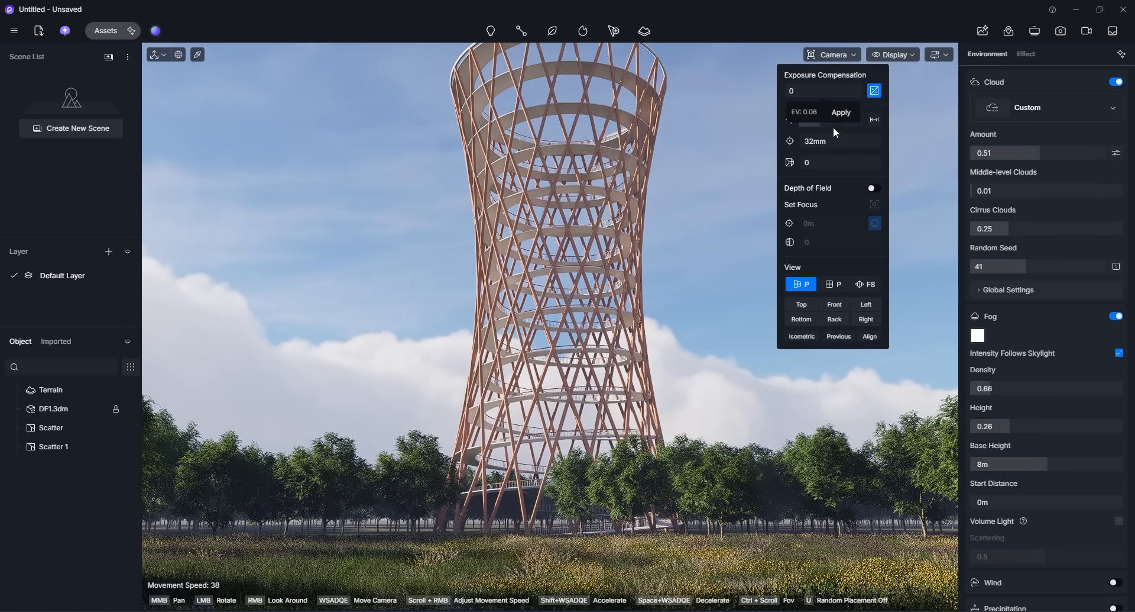
{"action": "mouse_move", "coordinate": [813, 141]}
{"action": "left_mouse_down"}
{"action": "mouse_move", "coordinate": [831, 142]}
{"action": "mouse_move", "coordinate": [821, 142]}
{"action": "left_mouse_up"}
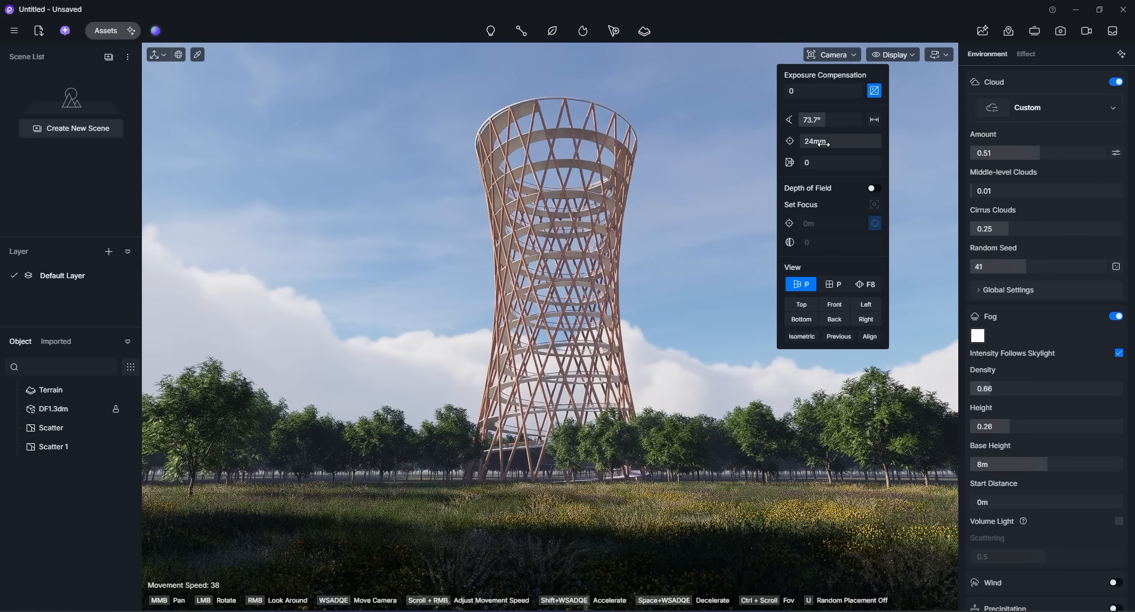
{"action": "left_click", "coordinate": [819, 142]}
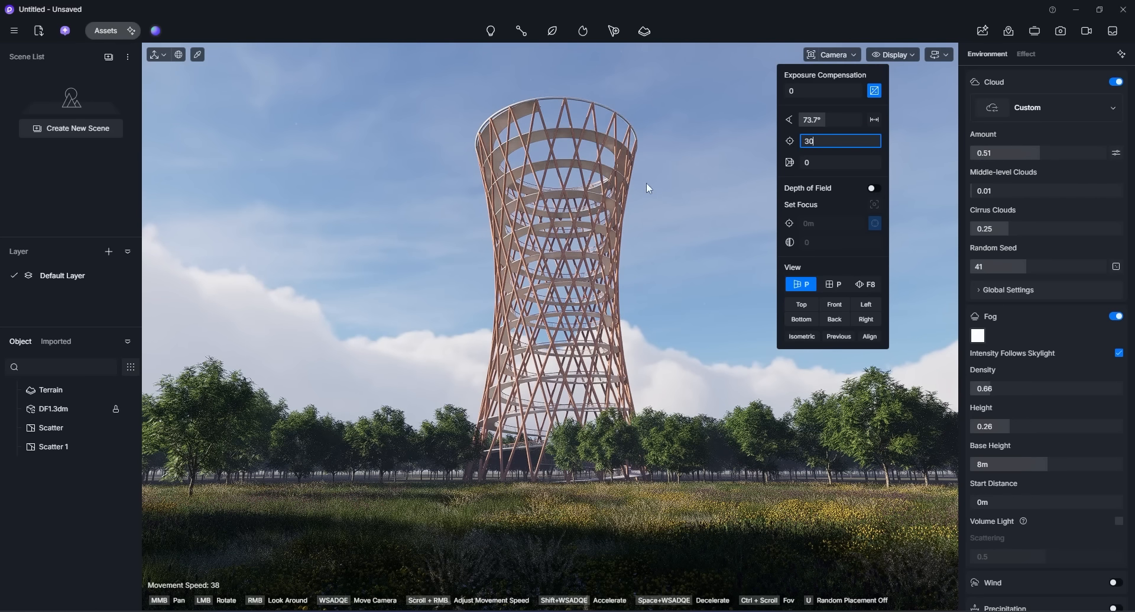
{"action": "key", "text": "Return"}
Frame the whole tower from a low angle behind the foreground grass and yellow flowers, and save the view as a new scene
{"action": "left_click", "coordinate": [580, 254]}
{"action": "left_click_drag", "start_coordinate": [579, 254], "coordinate": [579, 240]}
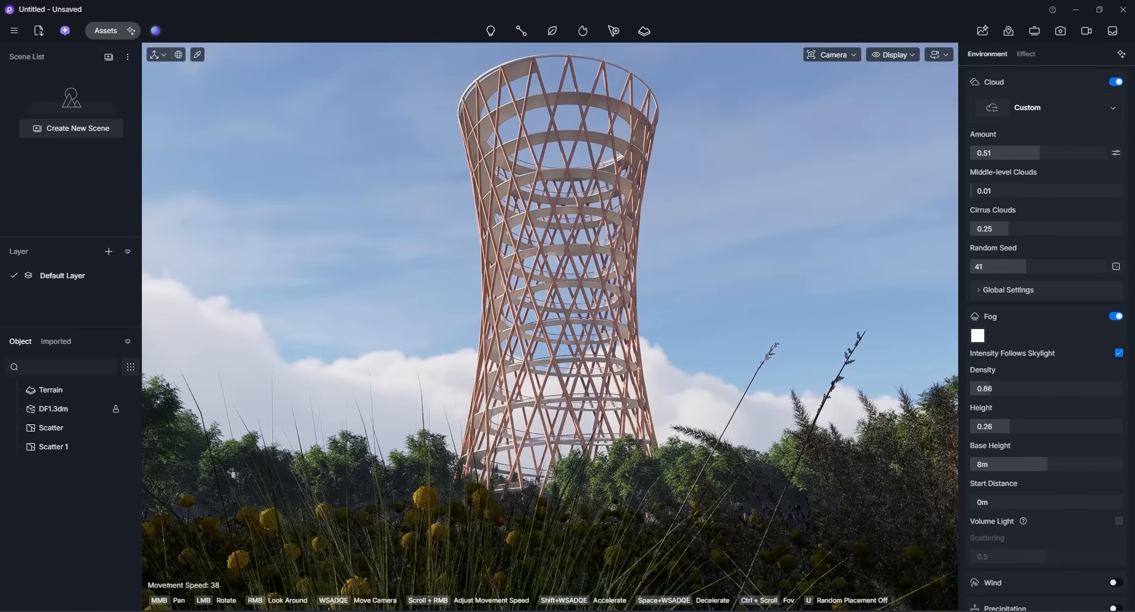
{"action": "right_click_drag", "start_coordinate": [550, 326], "coordinate": [576, 301]}
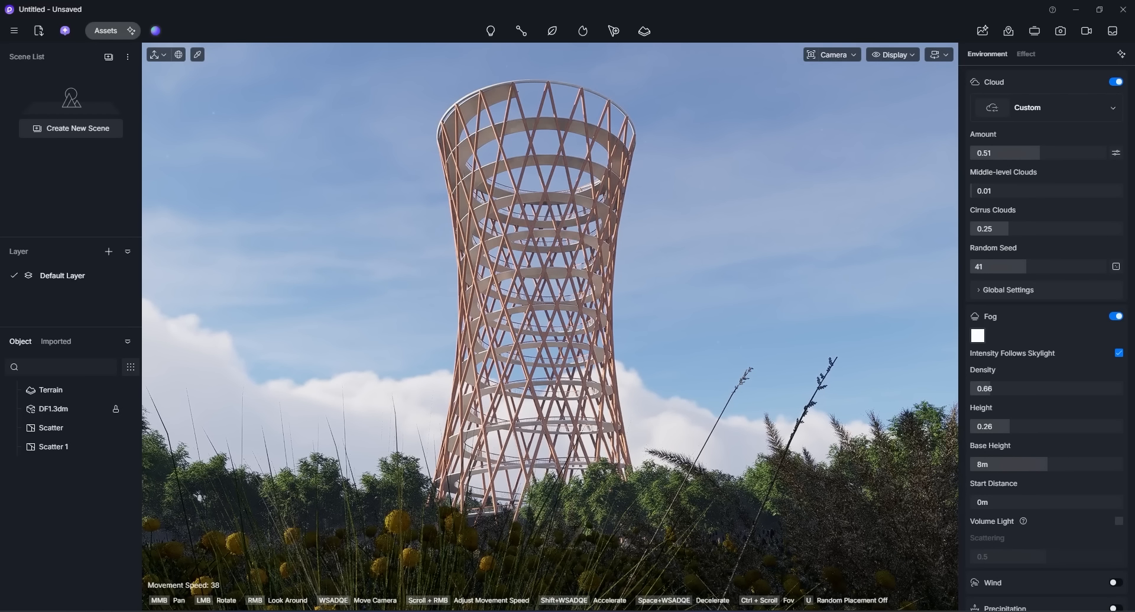
{"action": "left_click", "coordinate": [62, 130]}
Reframe the tower from farther back among the yellow flowers and adjust the camera's focal length
{"action": "right_click_drag", "start_coordinate": [705, 180], "coordinate": [656, 228]}
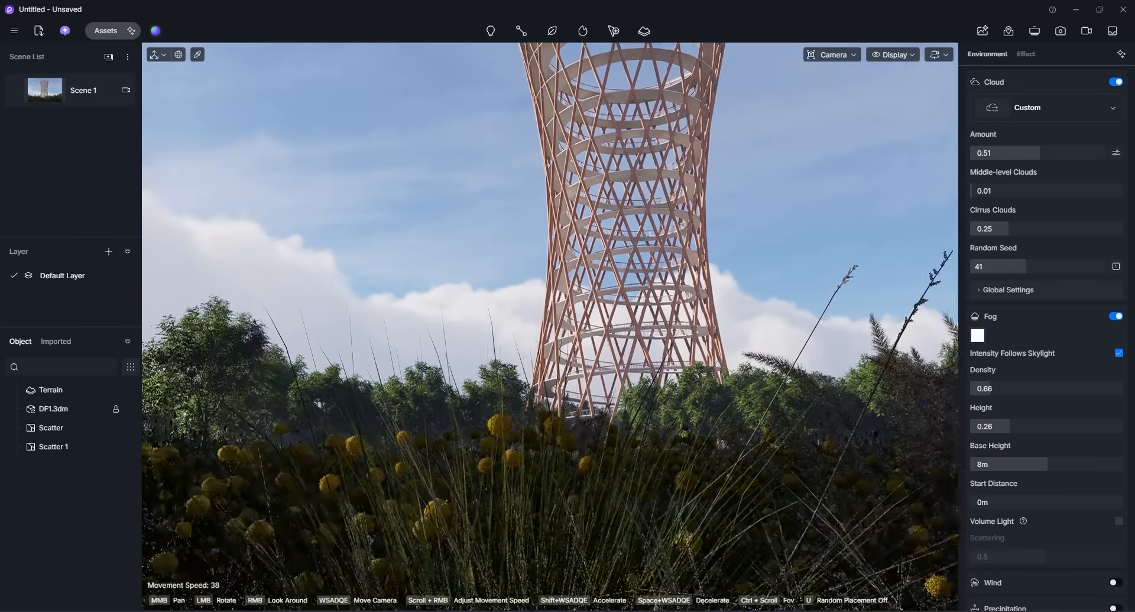
{"action": "key", "text": "s"}
{"action": "key", "text": "s"}
{"action": "key", "text": "s"}
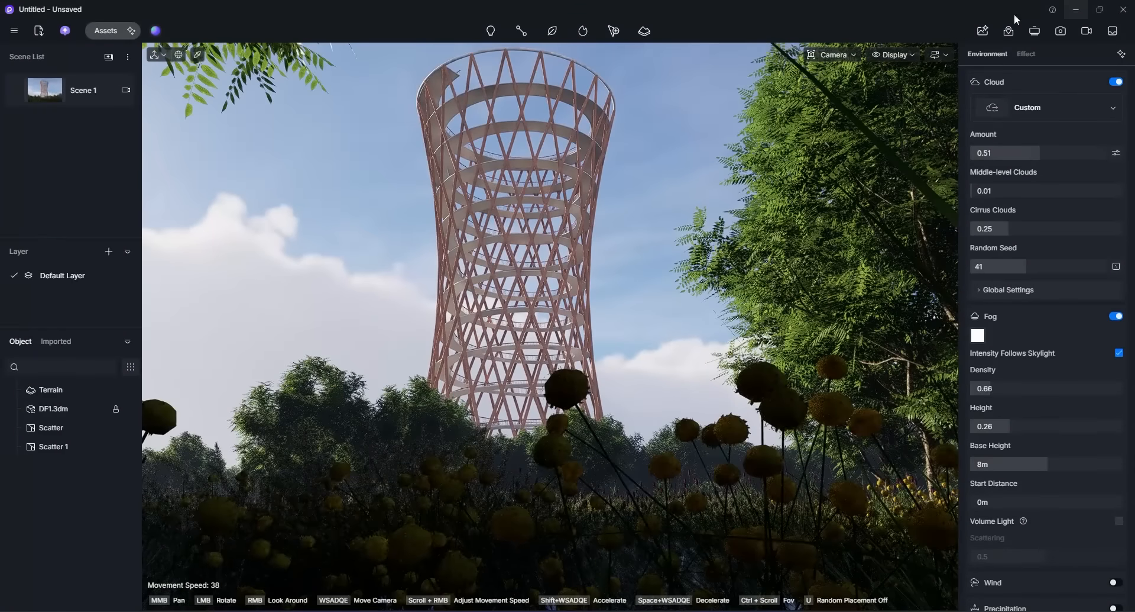
{"action": "left_click", "coordinate": [833, 54]}
{"action": "left_click", "coordinate": [837, 140]}
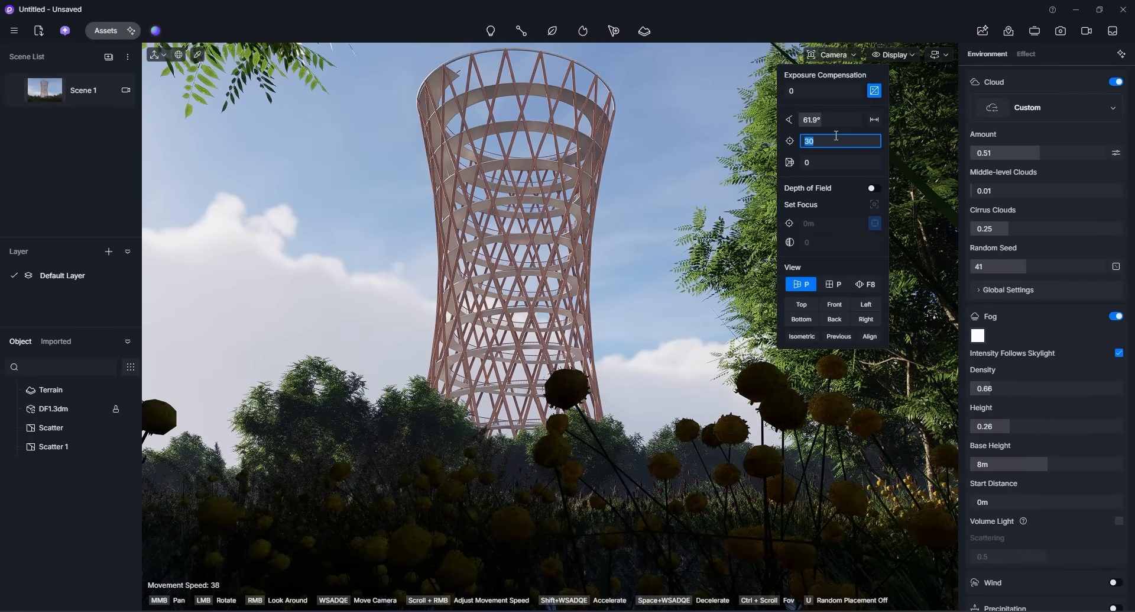
{"action": "key", "text": "Return"}
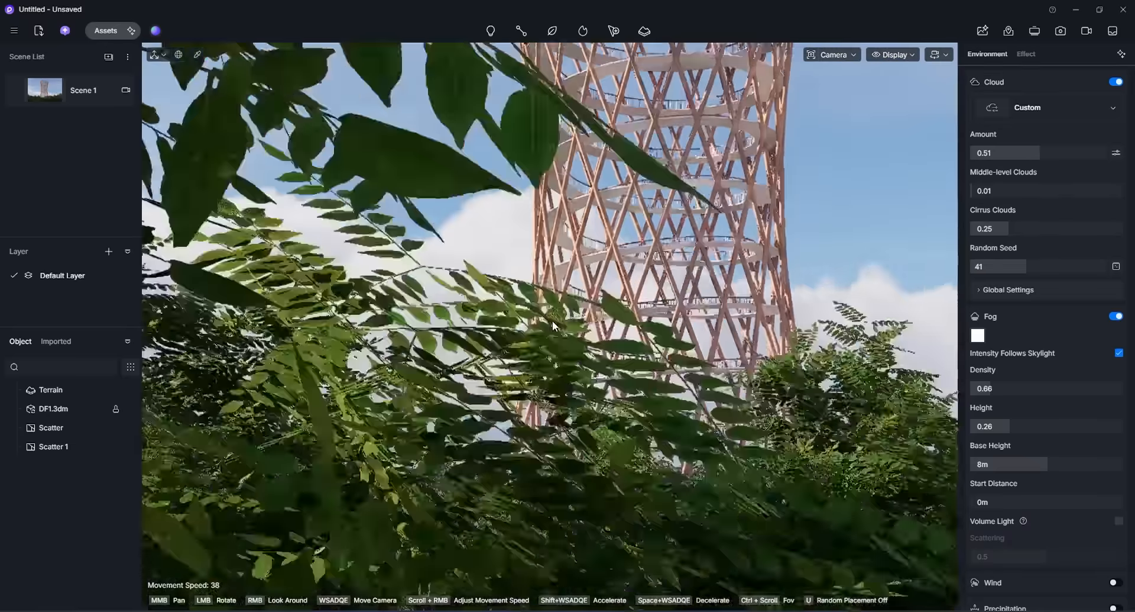
Frame the tower's base and walkways between the trees across the meadow, and save the view as a new scene
{"action": "key", "text": "w"}
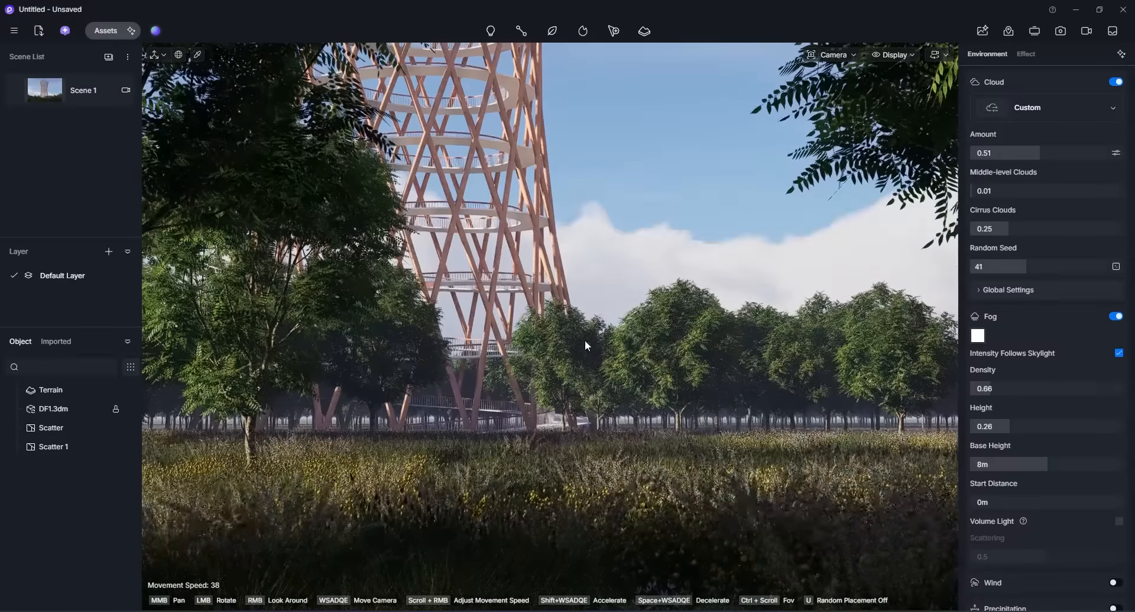
{"action": "left_click", "coordinate": [588, 339]}
{"action": "left_click", "coordinate": [833, 54]}
{"action": "left_click_drag", "start_coordinate": [829, 141], "coordinate": [838, 142]}
{"action": "right_click_drag", "start_coordinate": [592, 284], "coordinate": [612, 355]}
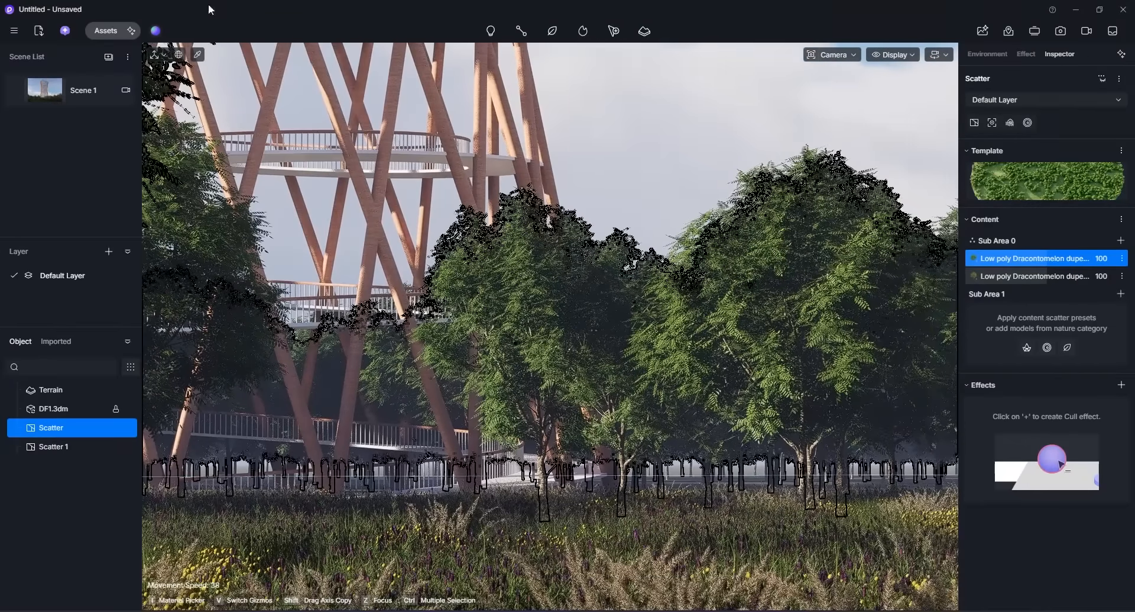
{"action": "left_click", "coordinate": [108, 56]}
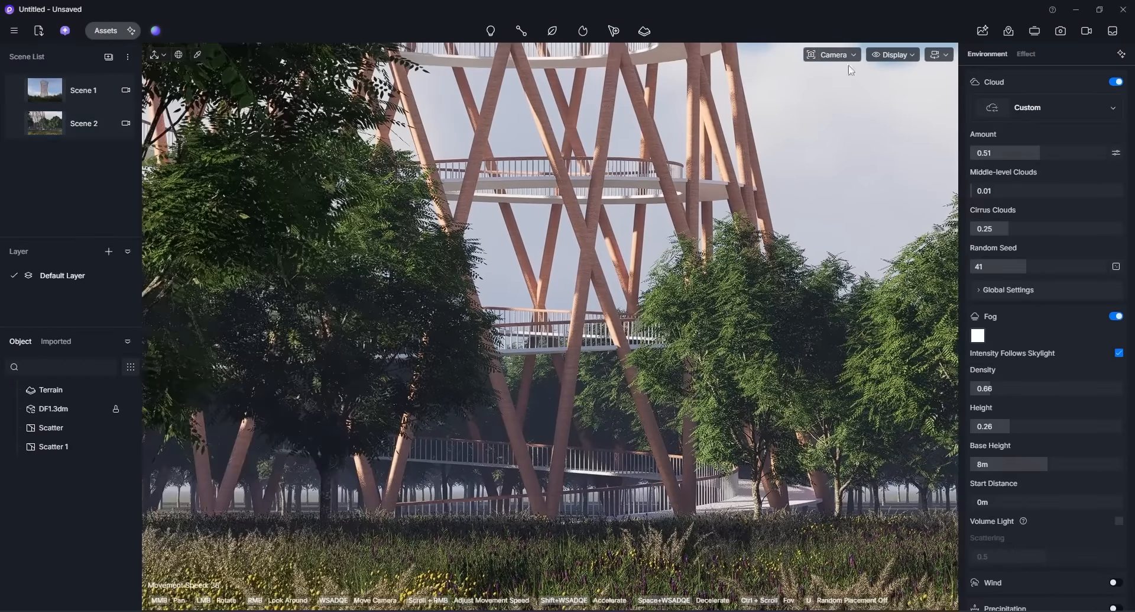
Set the camera's focal length to 20 mm
{"action": "left_click", "coordinate": [834, 54]}
{"action": "left_click_drag", "start_coordinate": [829, 141], "coordinate": [823, 147]}
{"action": "left_click", "coordinate": [821, 145]}
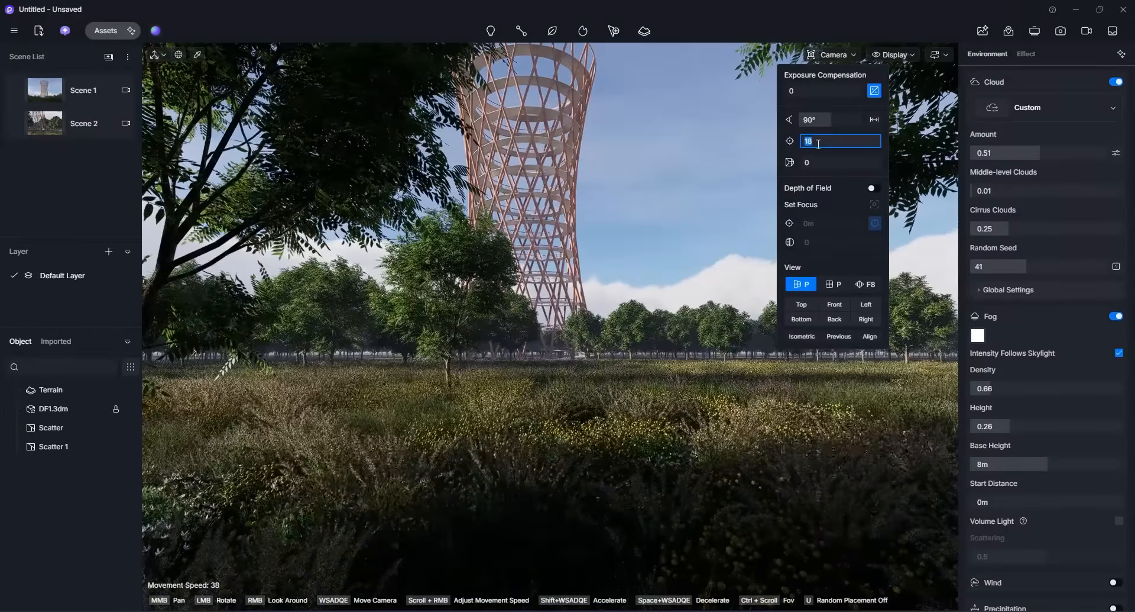
{"action": "type", "text": "20"}
{"action": "key", "text": "Return"}
Move closer to the tower over the meadow and set the camera's focal length to 15 mm
{"action": "key", "text": "w"}
{"action": "mouse_move", "coordinate": [592, 284]}
{"action": "right_mouse_down"}
{"action": "mouse_move", "coordinate": [591, 230]}
{"action": "mouse_move", "coordinate": [595, 272]}
{"action": "mouse_move", "coordinate": [577, 287]}
{"action": "mouse_move", "coordinate": [594, 290]}
{"action": "mouse_move", "coordinate": [595, 275]}
{"action": "right_mouse_up"}
{"action": "key", "text": "w"}
{"action": "left_click", "coordinate": [892, 54]}
{"action": "left_click", "coordinate": [834, 55]}
{"action": "left_click", "coordinate": [822, 138]}
{"action": "type", "text": "15"}
{"action": "key", "text": "Return"}
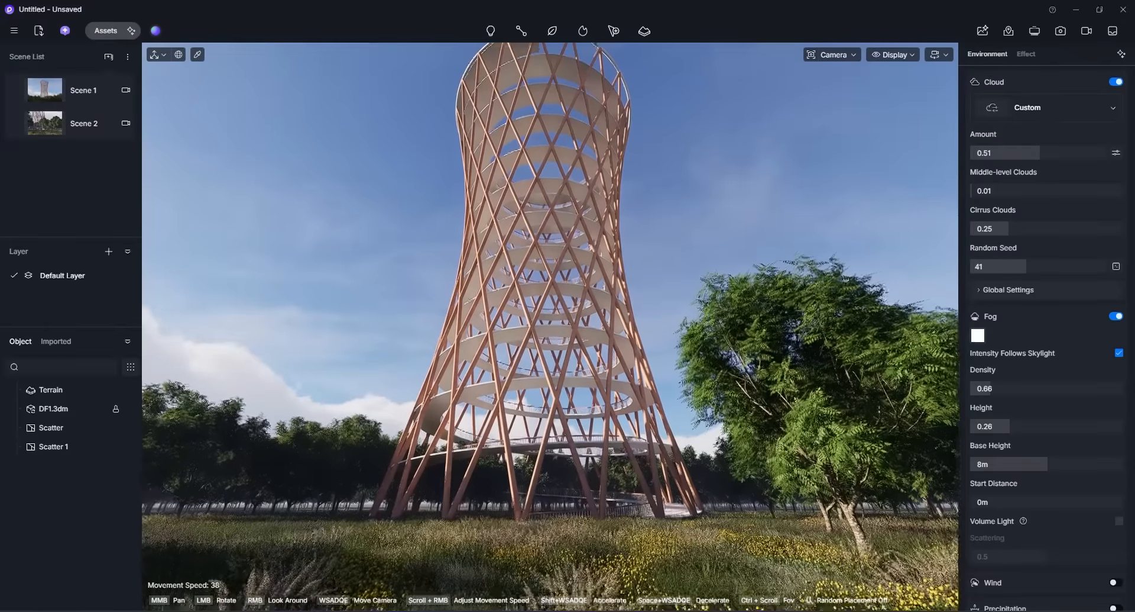
Return to Scene 1, frame the whole tower beside overhanging foliage above the tree line, and save the view as a new scene
{"action": "left_click", "coordinate": [42, 90]}
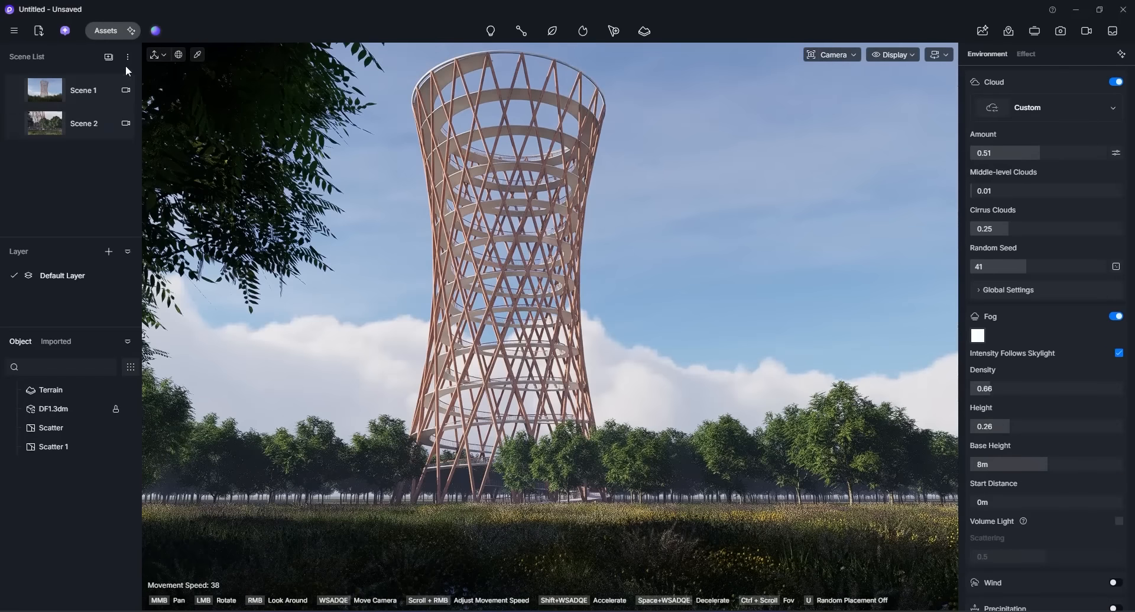
{"action": "left_click", "coordinate": [108, 56]}
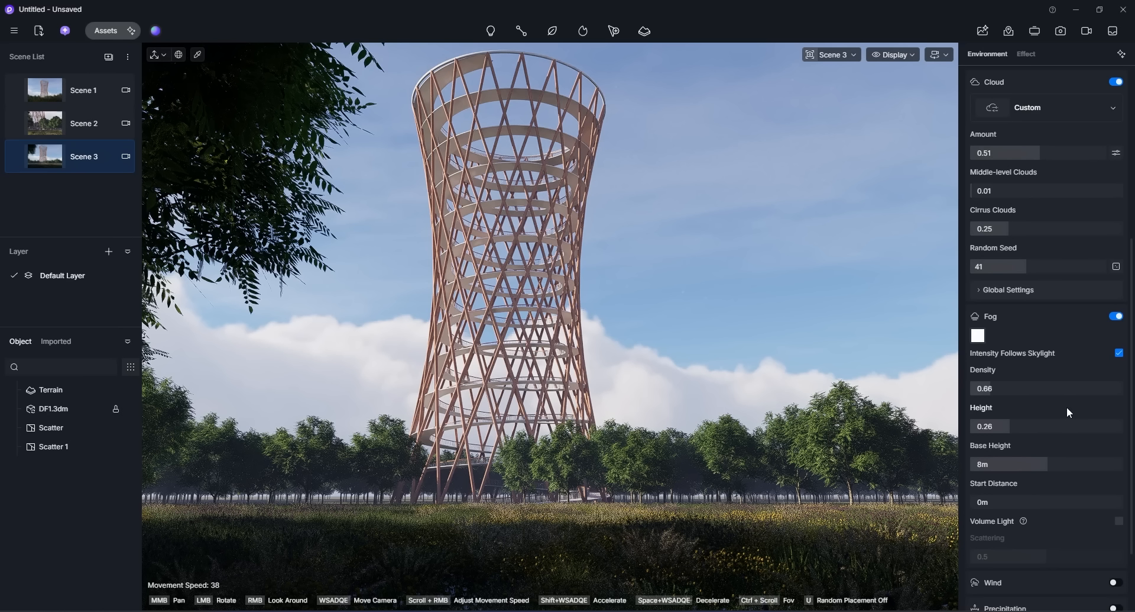
Try out precipitation in the scene, shifting it from rain to snow
{"action": "scroll", "coordinate": [1070, 408], "scroll_direction": "down", "scroll_amount": 3}
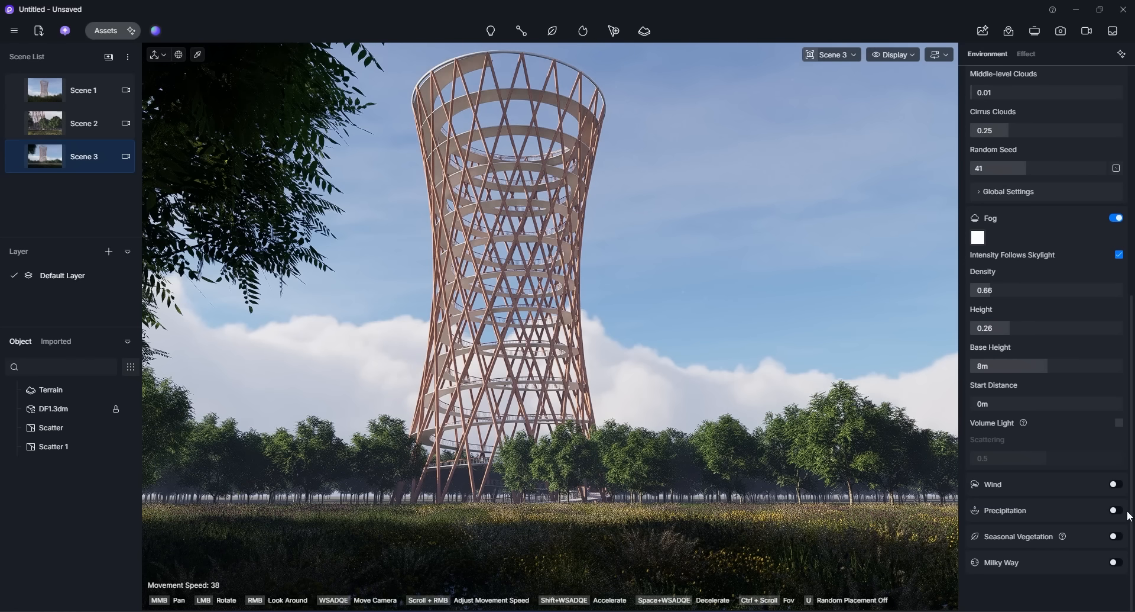
{"action": "left_click", "coordinate": [1116, 510]}
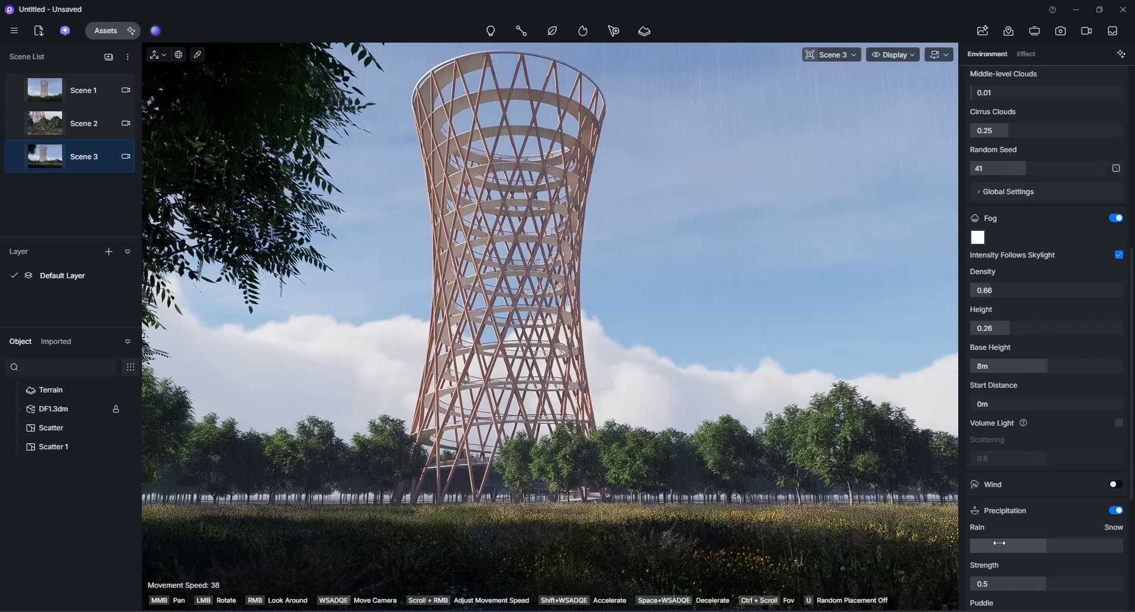
{"action": "left_click_drag", "start_coordinate": [1015, 544], "coordinate": [1065, 545]}
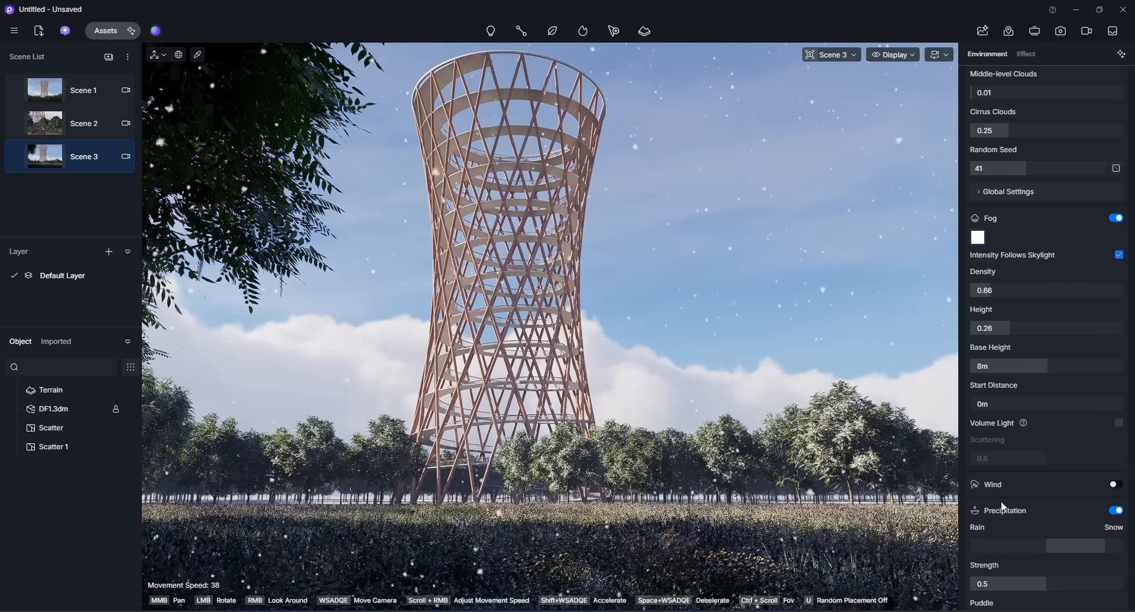
{"action": "scroll", "coordinate": [1042, 550], "scroll_direction": "down", "scroll_amount": 1}
{"action": "left_click_drag", "start_coordinate": [1041, 550], "coordinate": [1099, 551]}
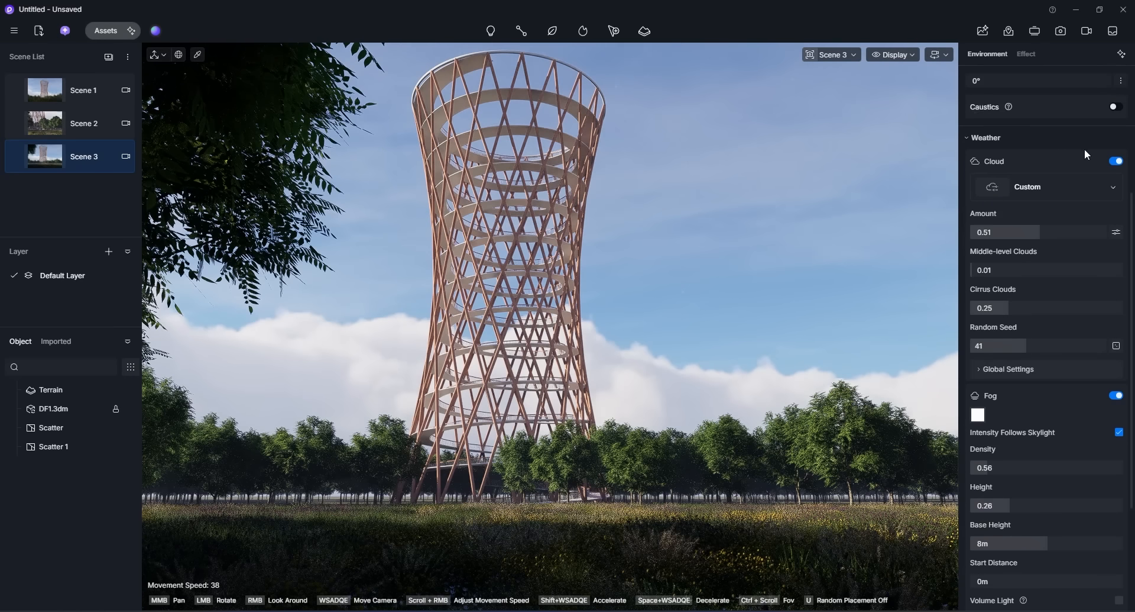
Switch the sky light from Geo Sky to HDRI
{"action": "scroll", "coordinate": [1084, 201], "scroll_direction": "up", "scroll_amount": 4}
{"action": "scroll", "coordinate": [1083, 201], "scroll_direction": "up", "scroll_amount": 2}
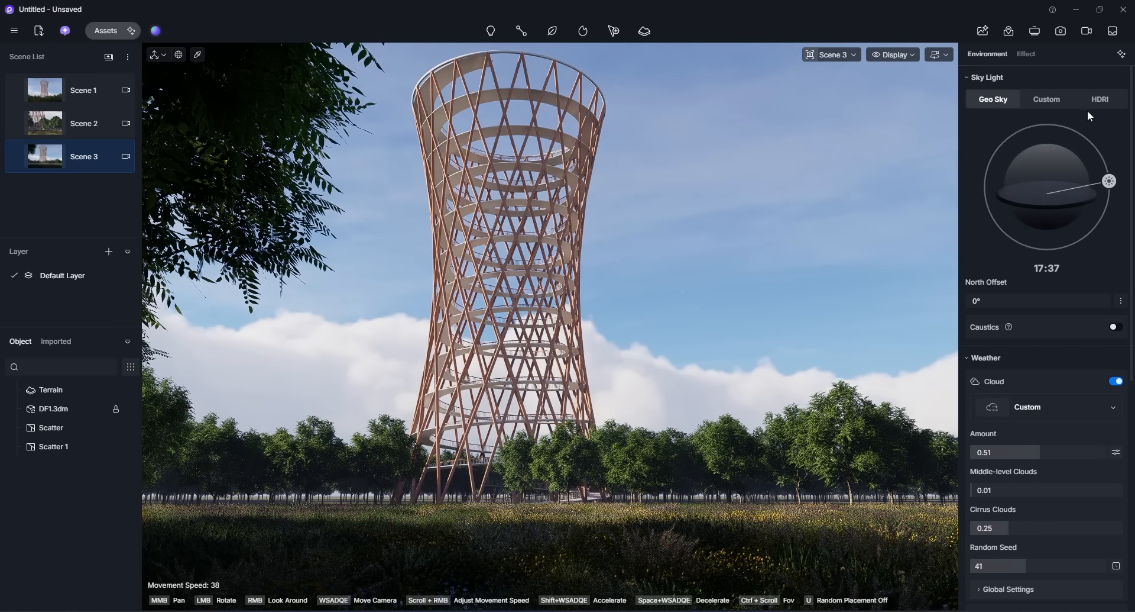
{"action": "left_click", "coordinate": [1101, 100]}
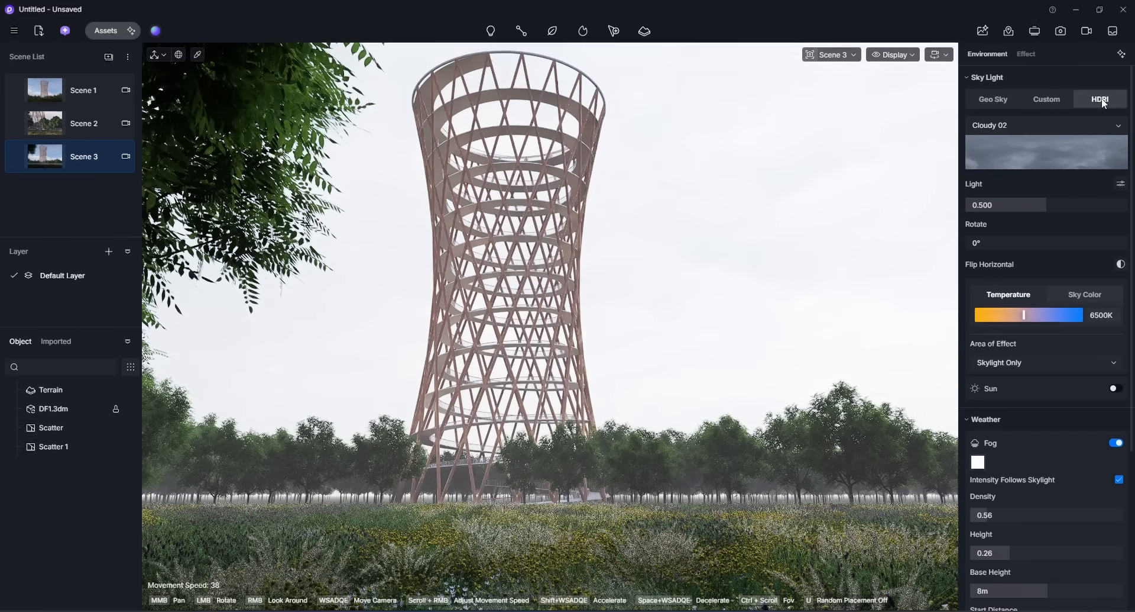
{"action": "left_click", "coordinate": [677, 272]}
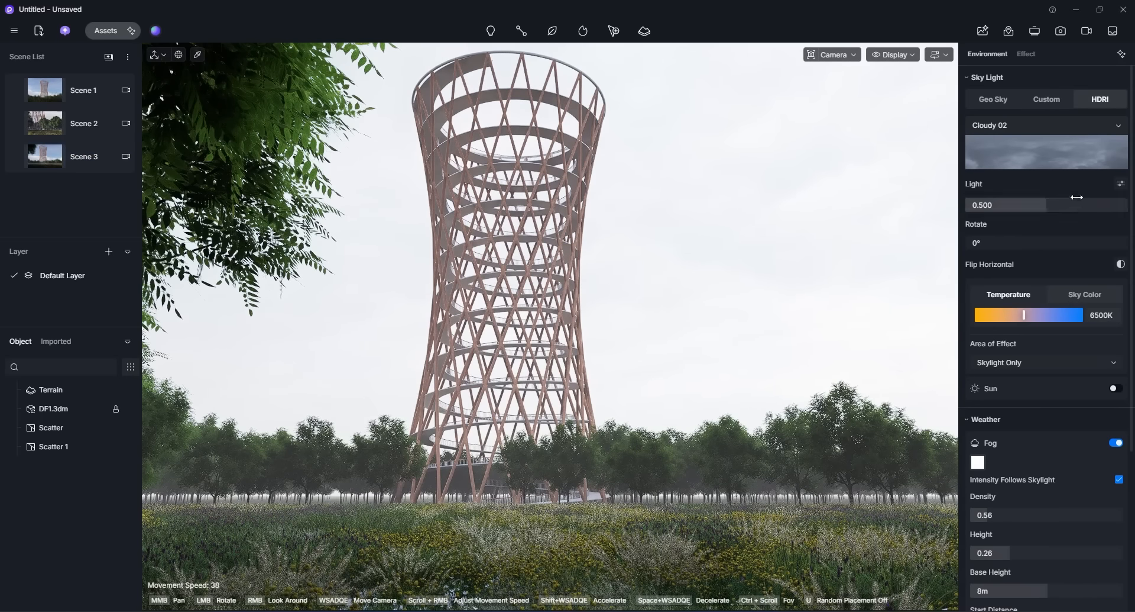
Try the Cloudy HDRI sky, change it to Pure White, and set the sky's color temperature to 7750K
{"action": "left_click", "coordinate": [1052, 166]}
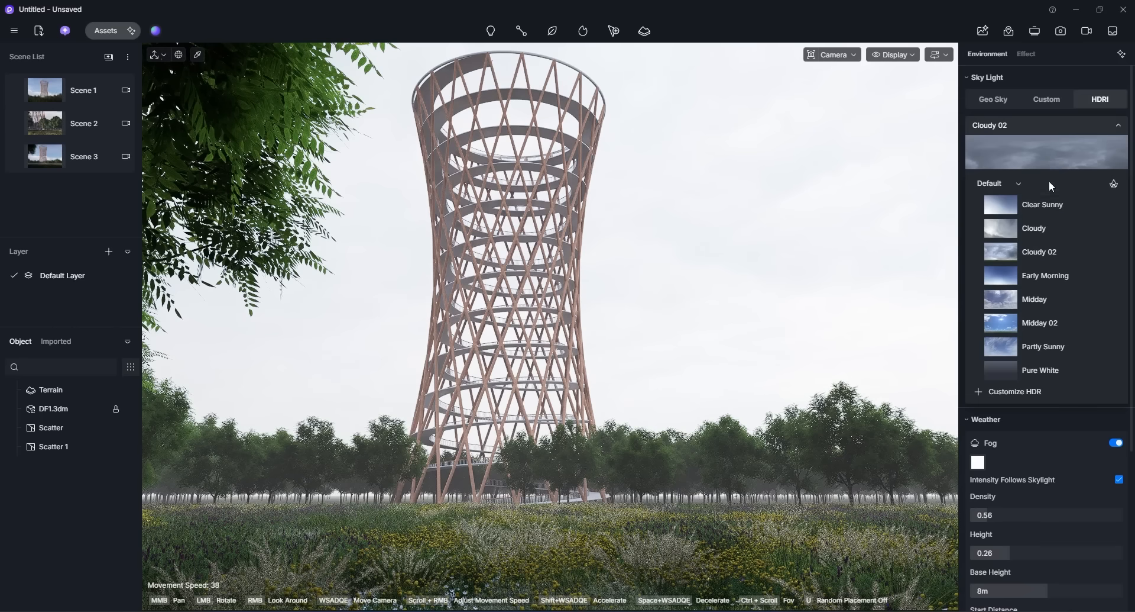
{"action": "left_click", "coordinate": [1043, 232]}
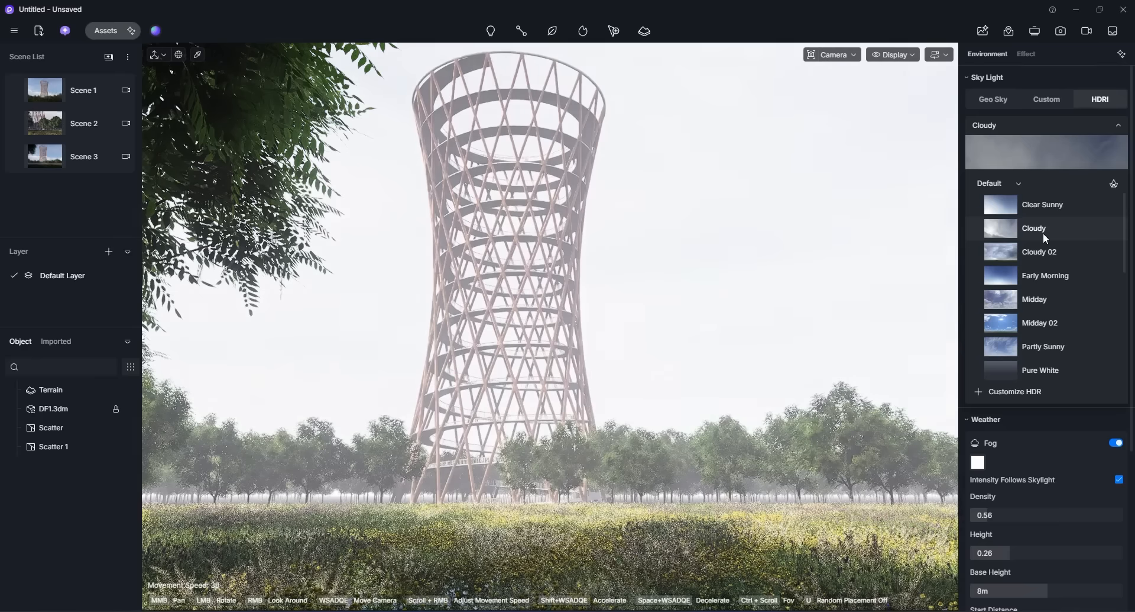
{"action": "left_click", "coordinate": [806, 282]}
{"action": "key", "text": "w"}
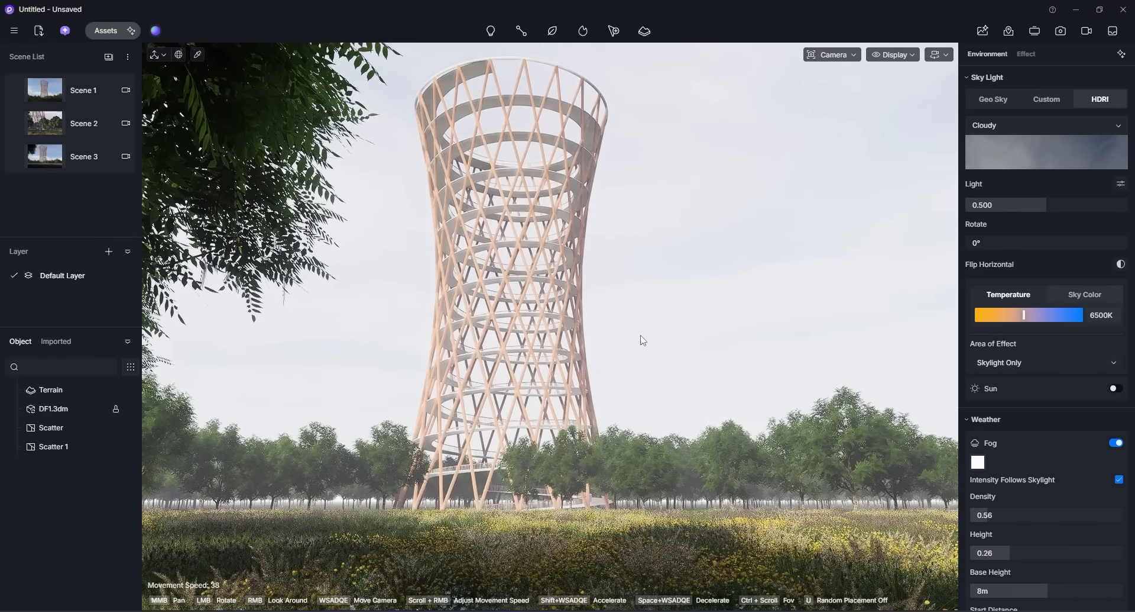
{"action": "left_click_drag", "start_coordinate": [1025, 315], "coordinate": [1003, 315]}
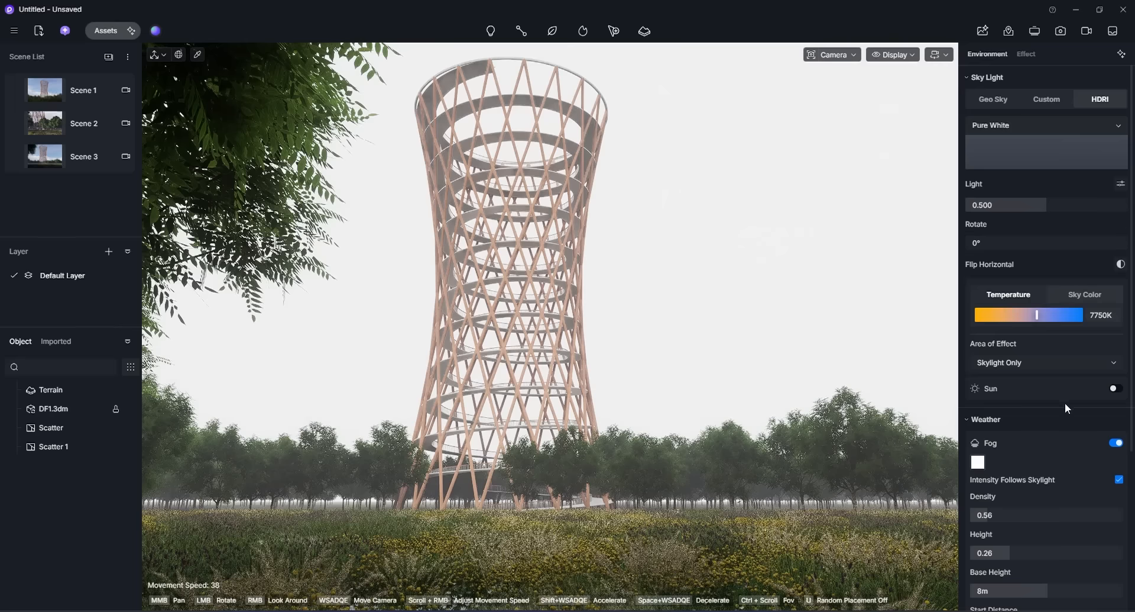
Examine the post-processing effect settings, from exposure and contrast down to chromatic aberration and saturation
{"action": "scroll", "coordinate": [1050, 111], "scroll_direction": "down", "scroll_amount": 1}
{"action": "left_click", "coordinate": [1027, 53]}
{"action": "scroll", "coordinate": [1070, 371], "scroll_direction": "down", "scroll_amount": 3}
{"action": "scroll", "coordinate": [1070, 370], "scroll_direction": "up", "scroll_amount": 3}
{"action": "right_click_drag", "start_coordinate": [831, 304], "coordinate": [855, 293]}
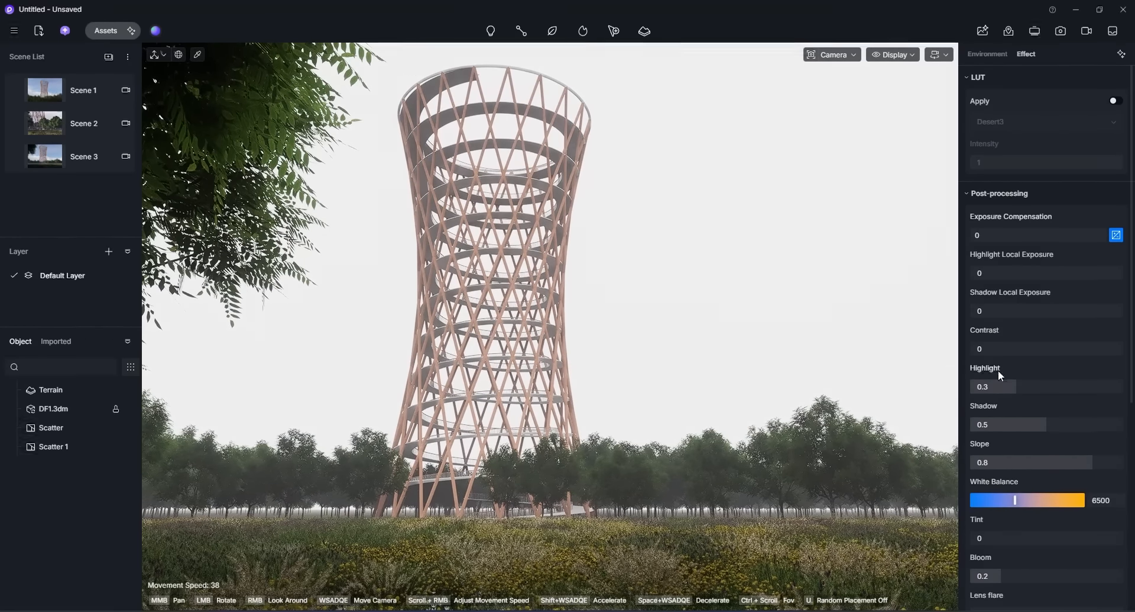
{"action": "scroll", "coordinate": [1053, 473], "scroll_direction": "down", "scroll_amount": 3}
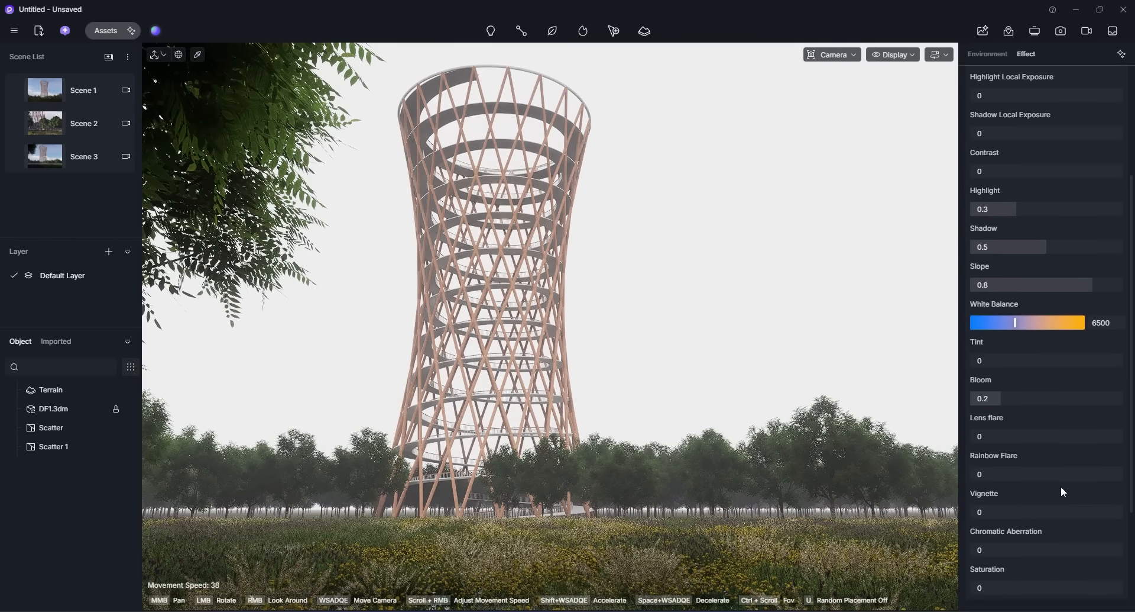
{"action": "left_click_drag", "start_coordinate": [984, 549], "coordinate": [943, 537]}
{"action": "scroll", "coordinate": [1050, 433], "scroll_direction": "up", "scroll_amount": 3}
Preview the Desert3 LUT, look through the other LUT presets, and turn the LUT off
{"action": "left_click", "coordinate": [1115, 101]}
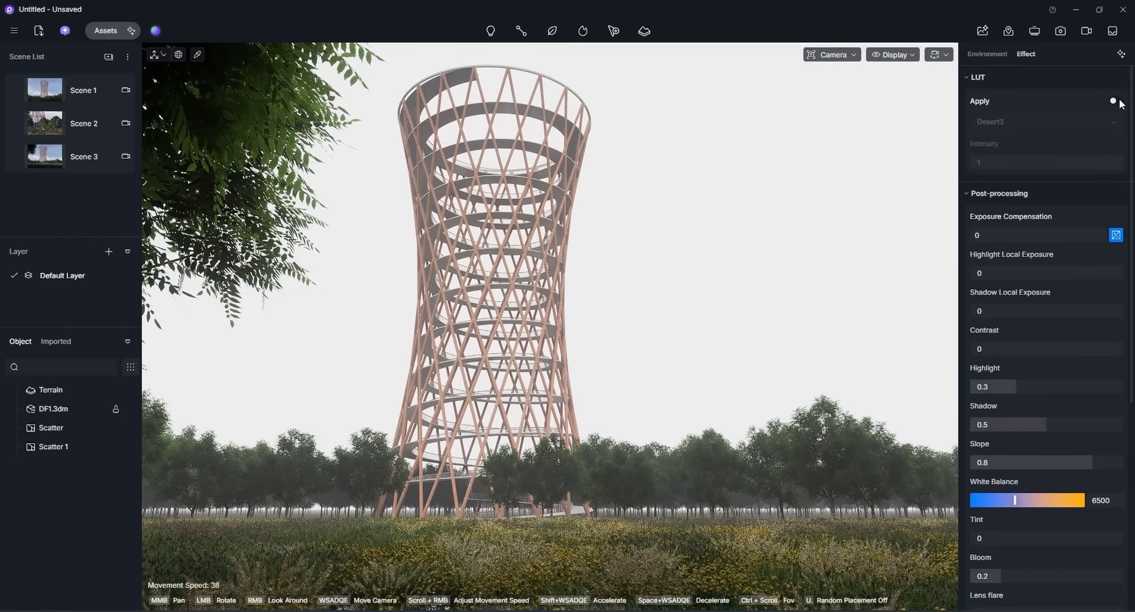
{"action": "left_click", "coordinate": [1094, 122]}
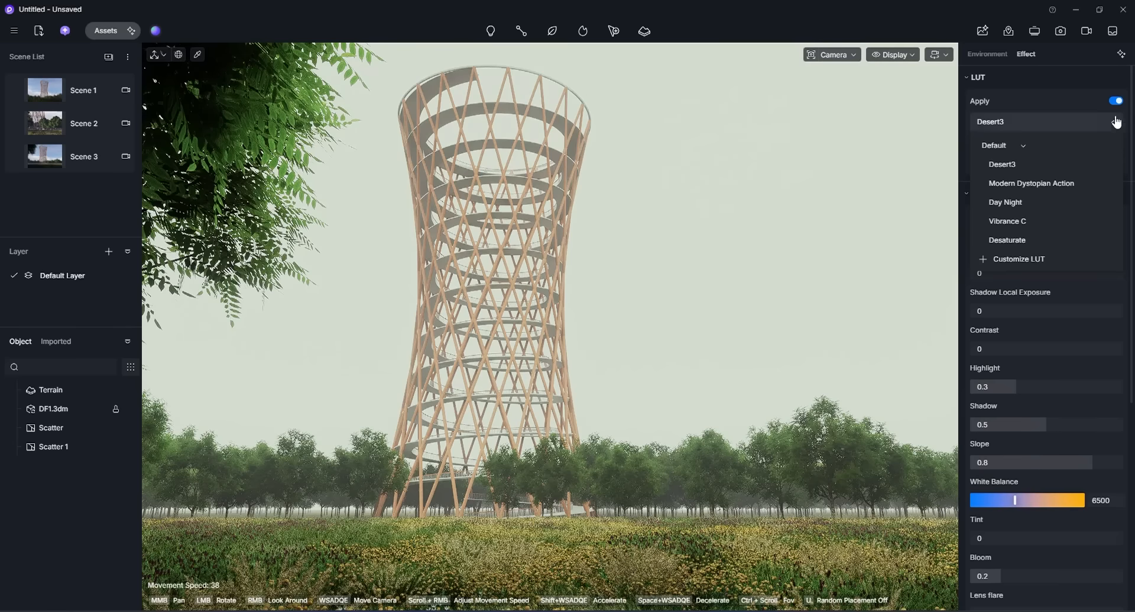
{"action": "left_click", "coordinate": [1116, 100]}
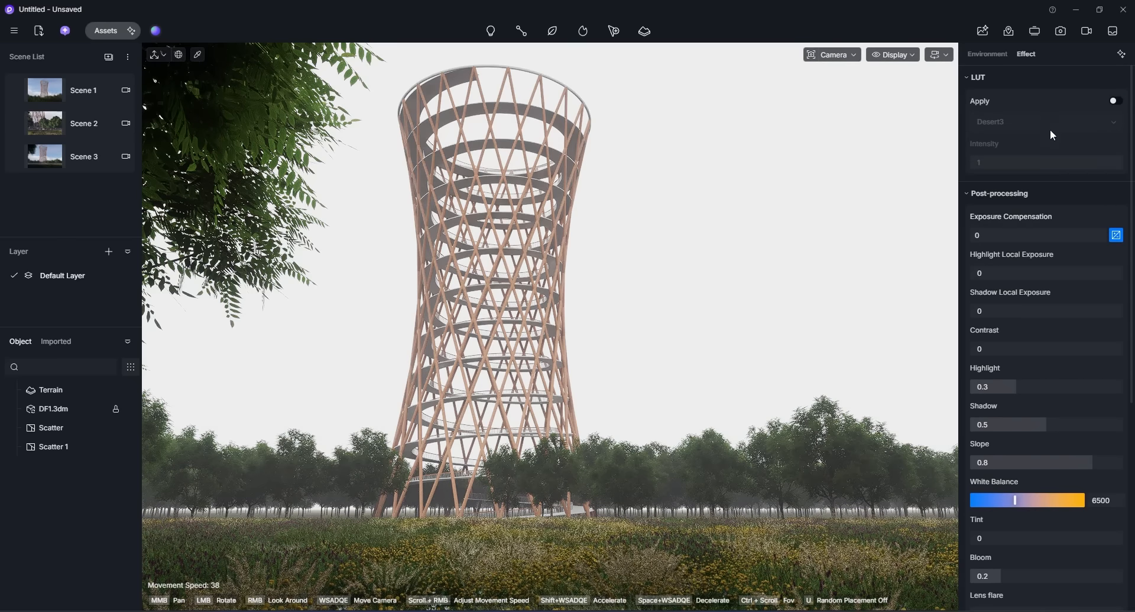
Preview the AO style with a radius of 1000 and turn it off
{"action": "scroll", "coordinate": [1073, 324], "scroll_direction": "down", "scroll_amount": 5}
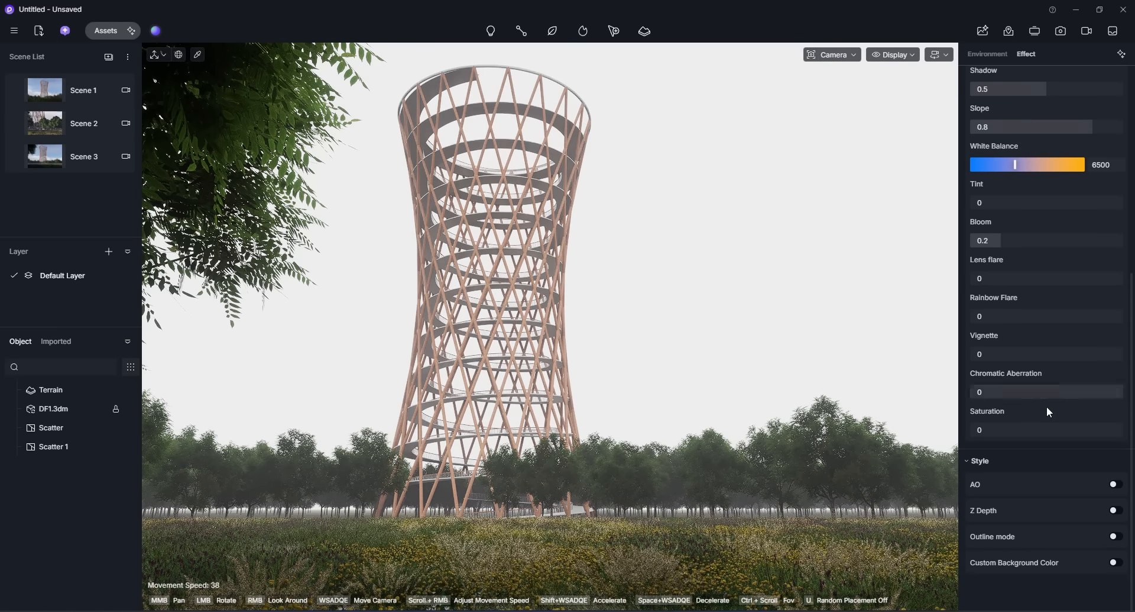
{"action": "left_click", "coordinate": [1116, 484]}
{"action": "mouse_move", "coordinate": [1023, 521]}
{"action": "left_mouse_down"}
{"action": "mouse_move", "coordinate": [1051, 519]}
{"action": "mouse_move", "coordinate": [974, 527]}
{"action": "mouse_move", "coordinate": [1130, 528]}
{"action": "left_mouse_up"}
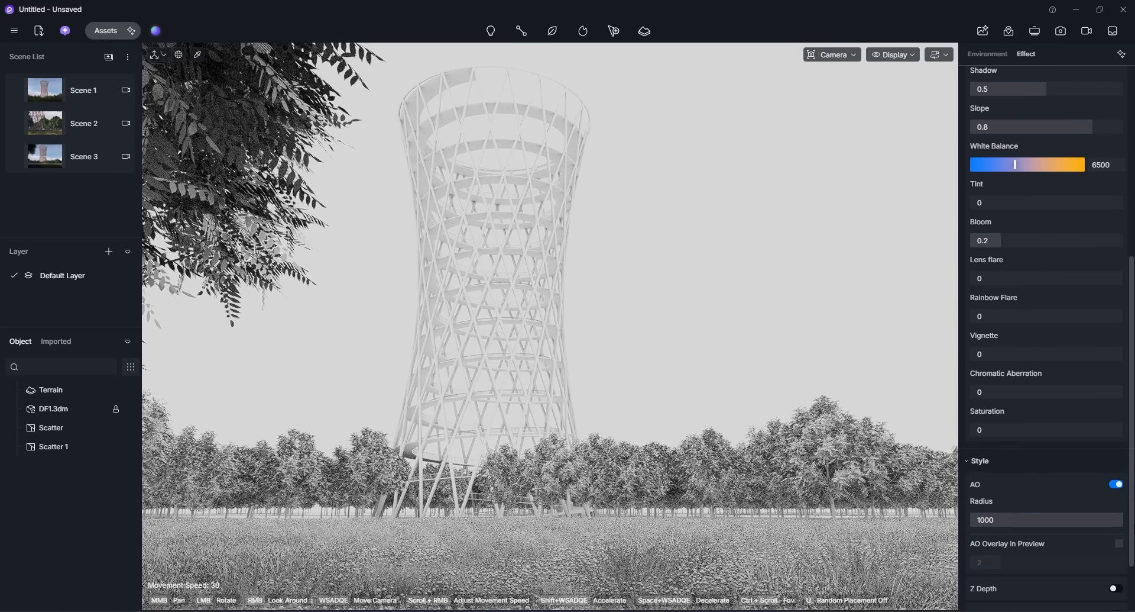
{"action": "left_click", "coordinate": [1116, 484]}
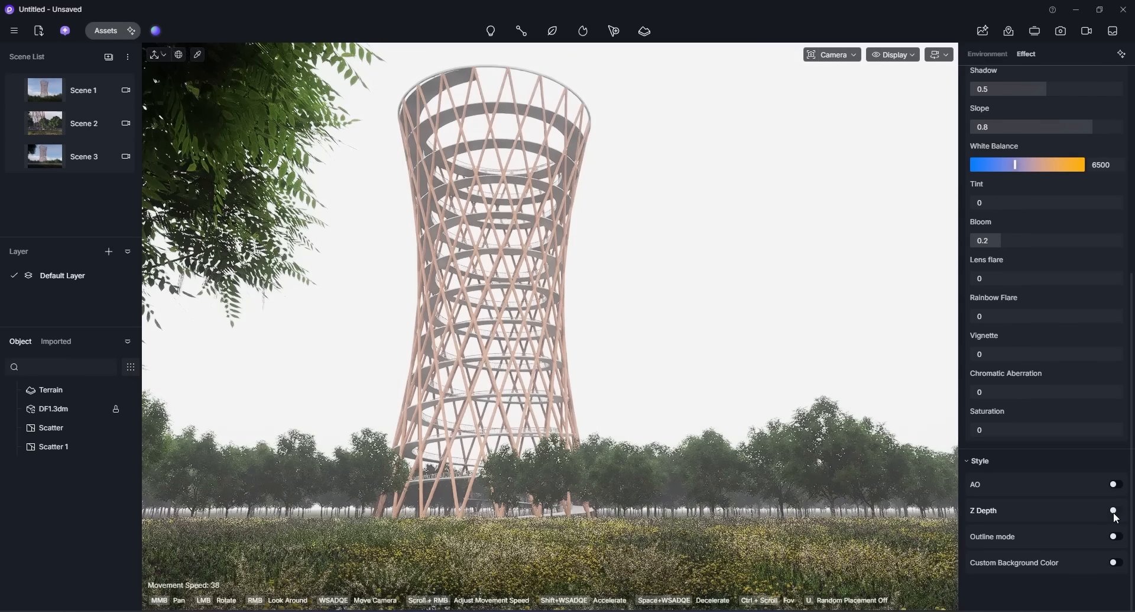
Preview the Z Depth style, extend its range until the tower and trees are distinguishable, and turn it off
{"action": "left_click", "coordinate": [1115, 512]}
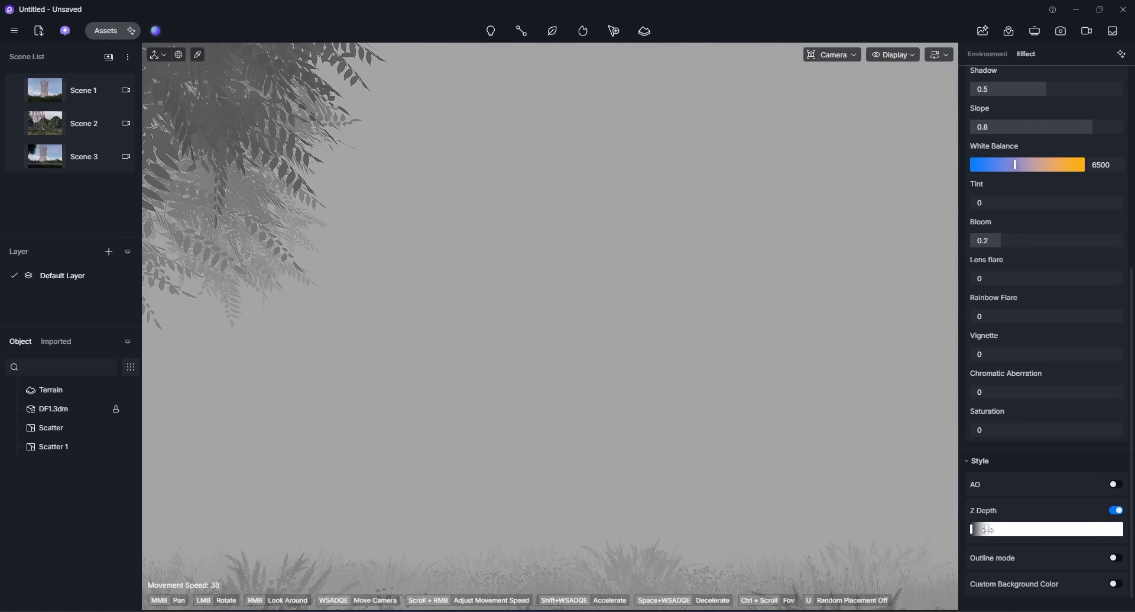
{"action": "left_click_drag", "start_coordinate": [988, 529], "coordinate": [1013, 532]}
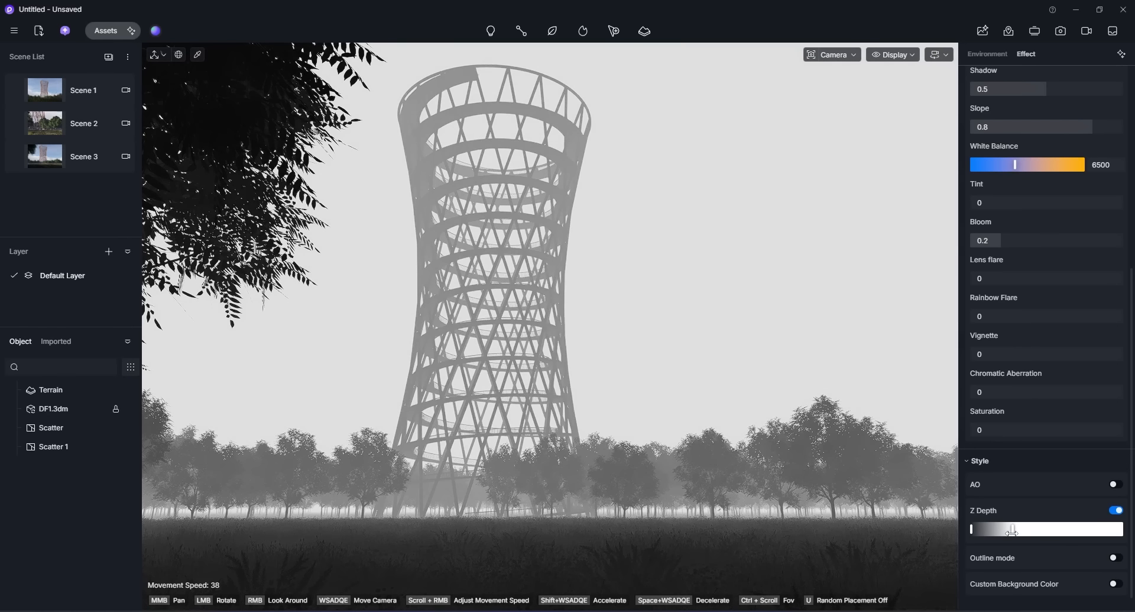
{"action": "left_click", "coordinate": [1118, 511]}
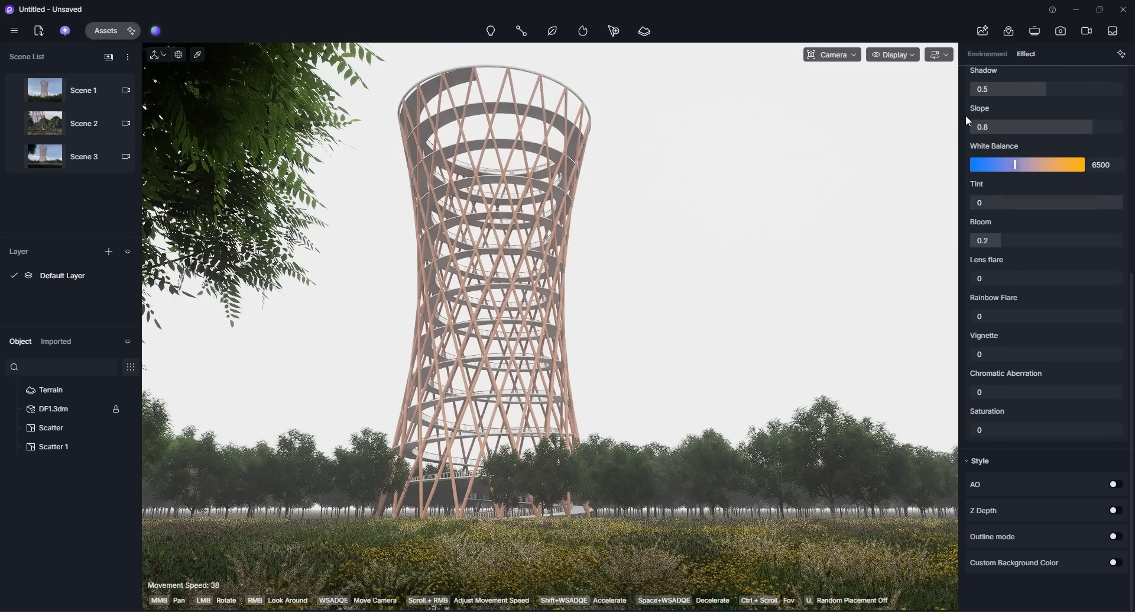
Open the image render settings and set the output size to the 2k preset
{"action": "left_click", "coordinate": [1063, 32]}
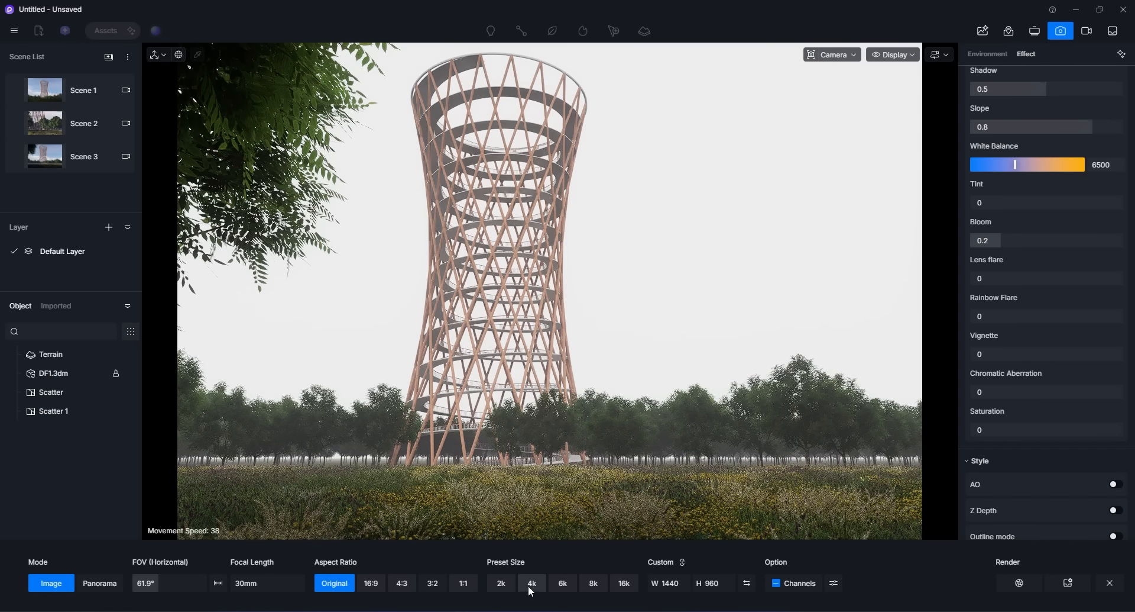
{"action": "left_click", "coordinate": [501, 585]}
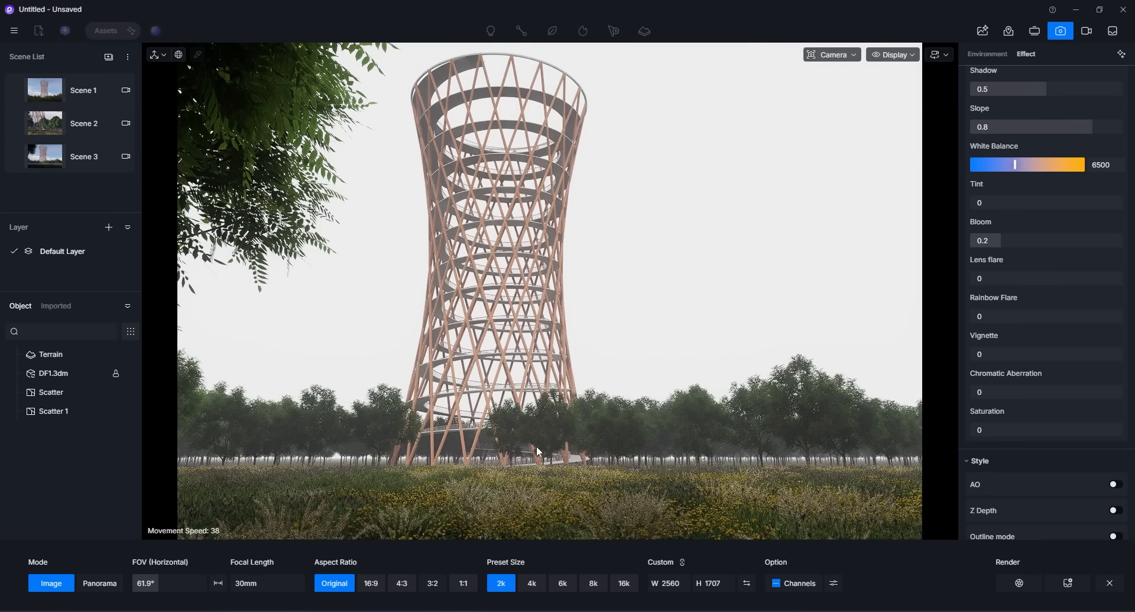
Render the tower image and open the finished render in a maximized AI Post-Processing window
{"action": "left_click", "coordinate": [1023, 581]}
{"action": "left_click", "coordinate": [468, 296]}
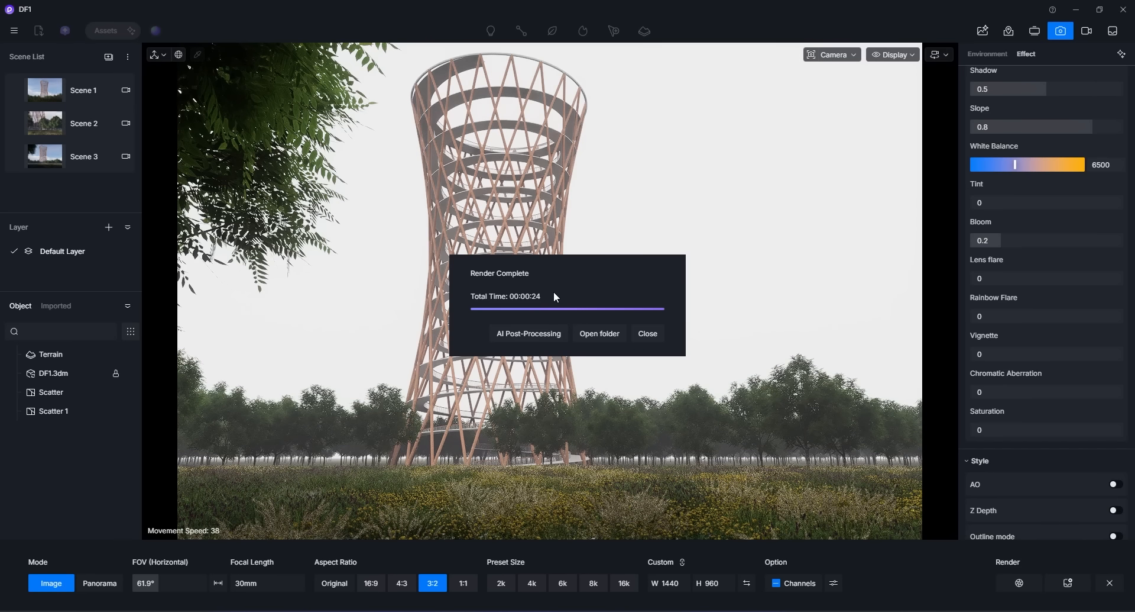
{"action": "left_click", "coordinate": [522, 333]}
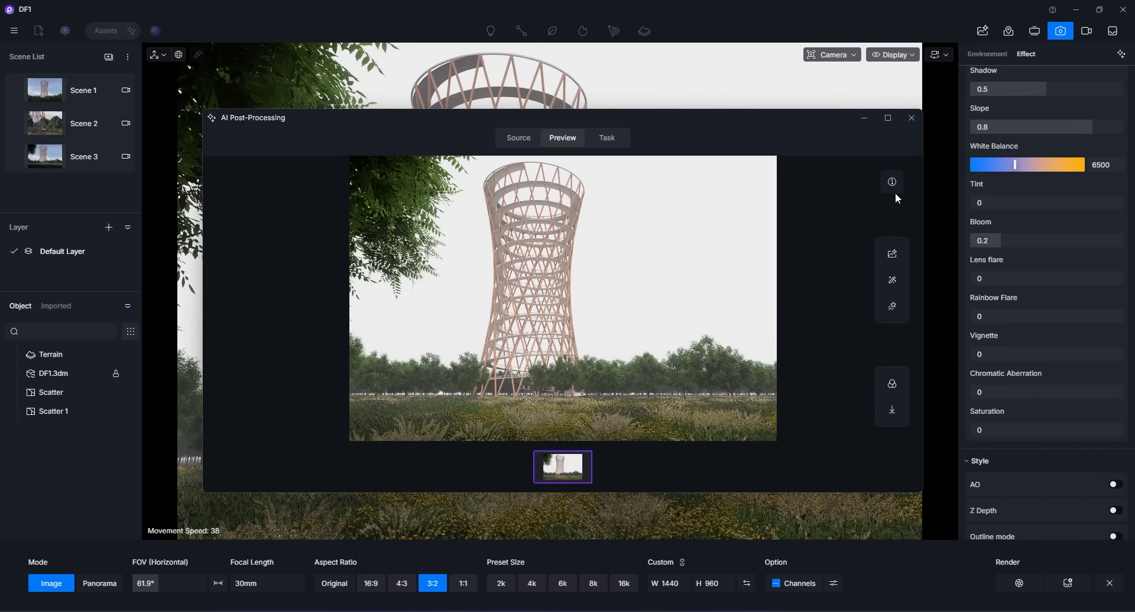
{"action": "left_click", "coordinate": [887, 118]}
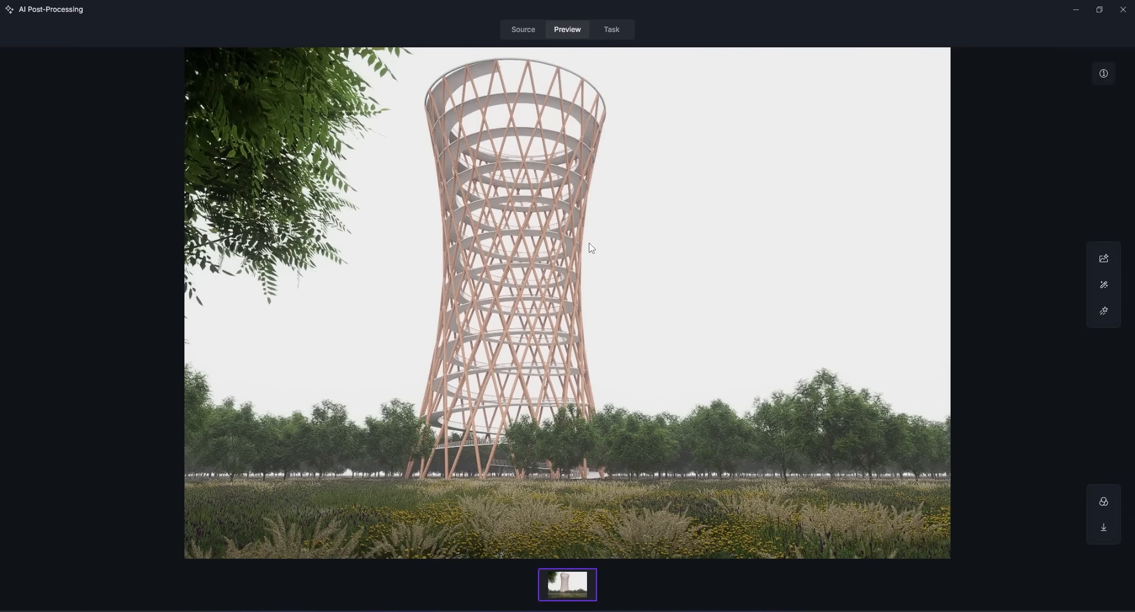
Run AI Enhancer on the render with enhancement weight 0.7 and texture strength 0.4, and compare the before and after versions
{"action": "left_click", "coordinate": [1104, 260]}
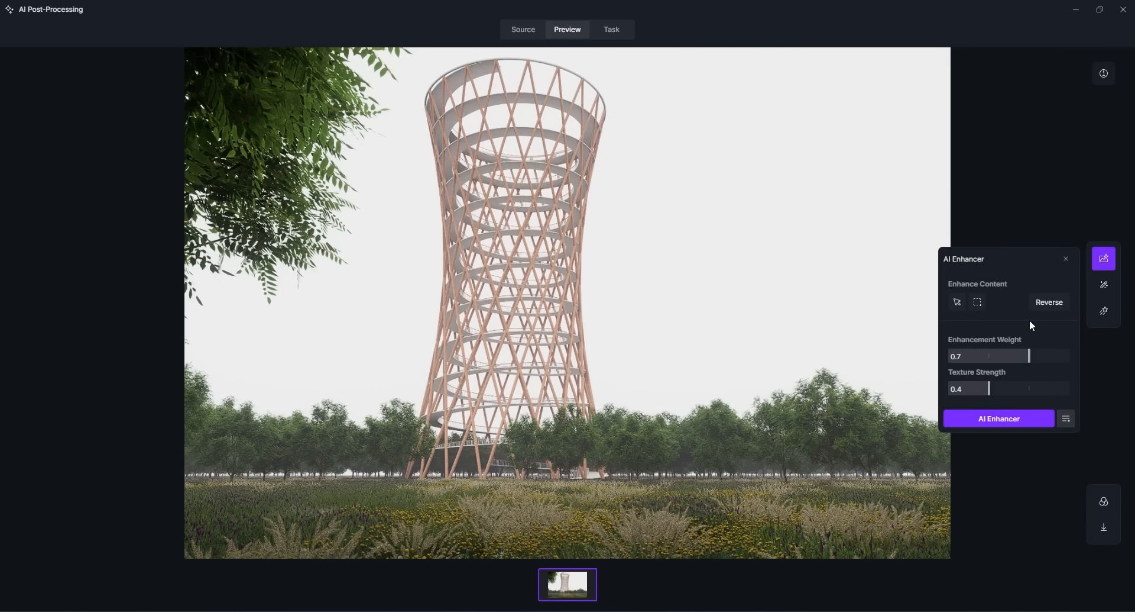
{"action": "left_click", "coordinate": [997, 425]}
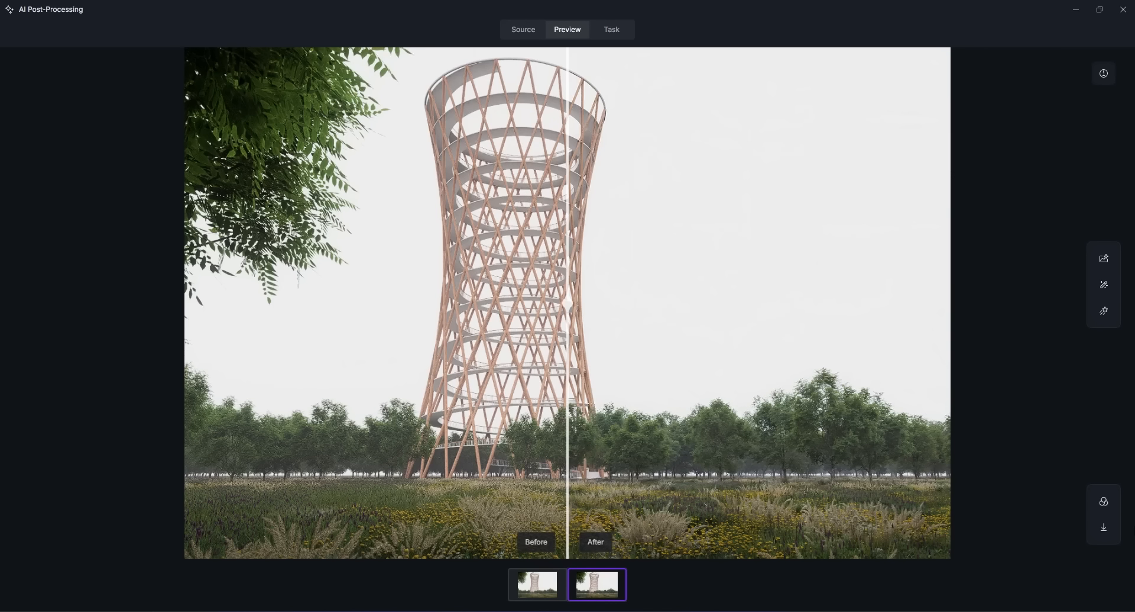
{"action": "left_click_drag", "start_coordinate": [567, 440], "coordinate": [413, 423]}
{"action": "scroll", "coordinate": [467, 409], "scroll_direction": "up", "scroll_amount": 5}
{"action": "scroll", "coordinate": [413, 422], "scroll_direction": "down", "scroll_amount": 5}
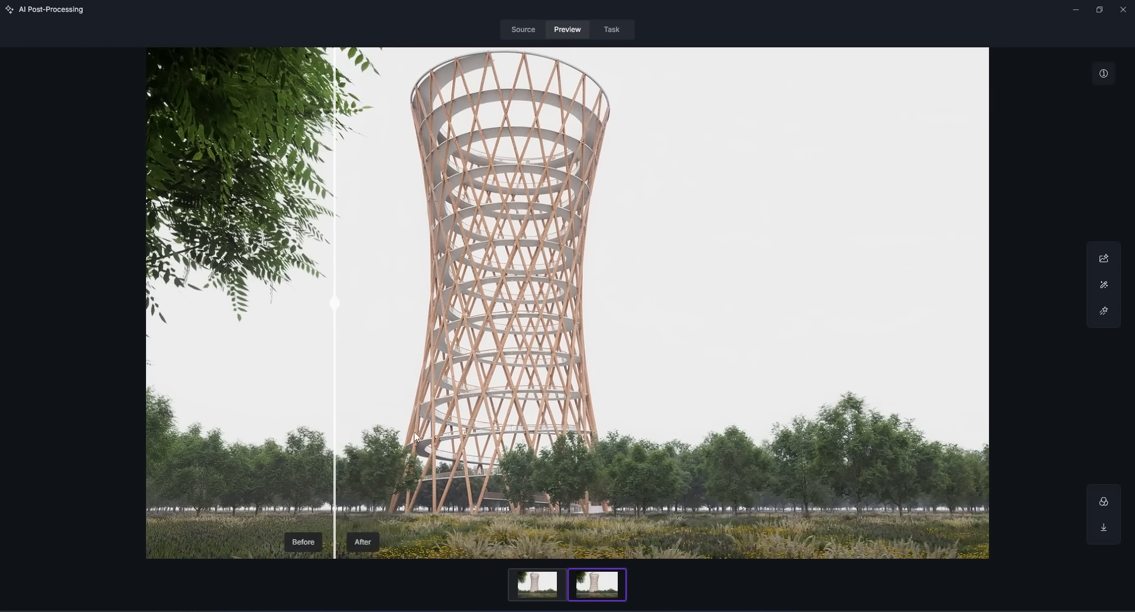
{"action": "left_click_drag", "start_coordinate": [330, 456], "coordinate": [236, 454]}
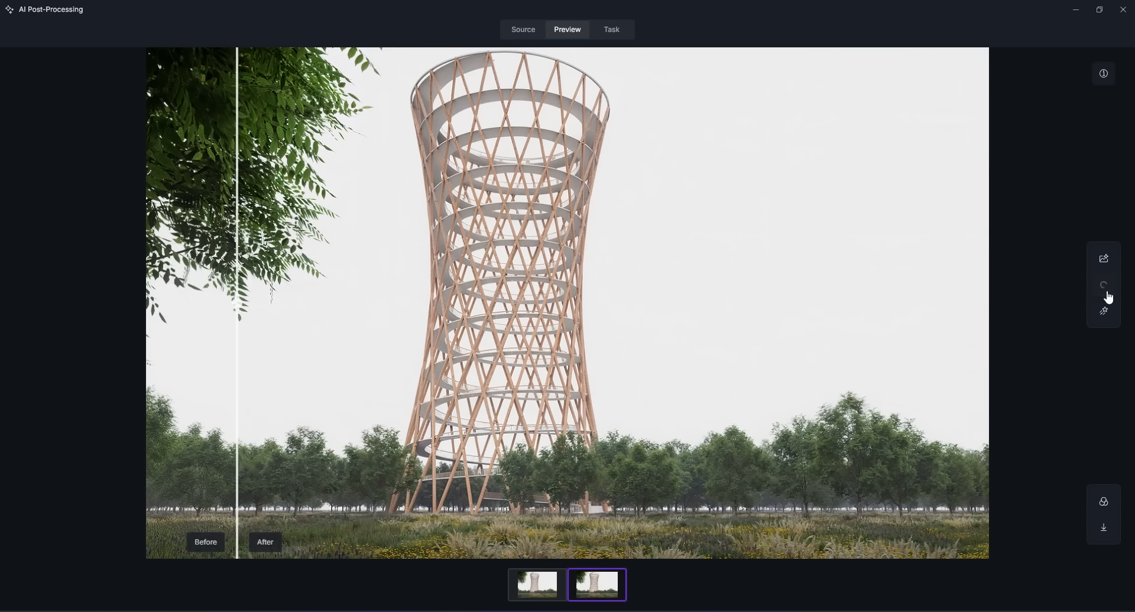
Apply the realistic snowy winter preset to the enhanced image with AI Style Transfer
{"action": "left_click", "coordinate": [1108, 293]}
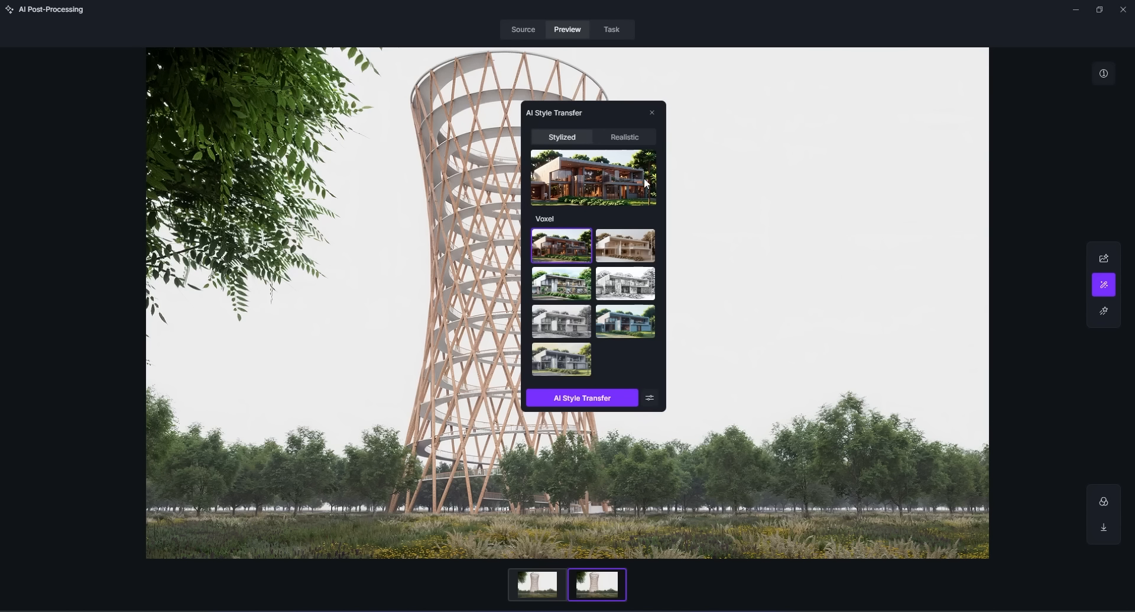
{"action": "left_click", "coordinate": [616, 142]}
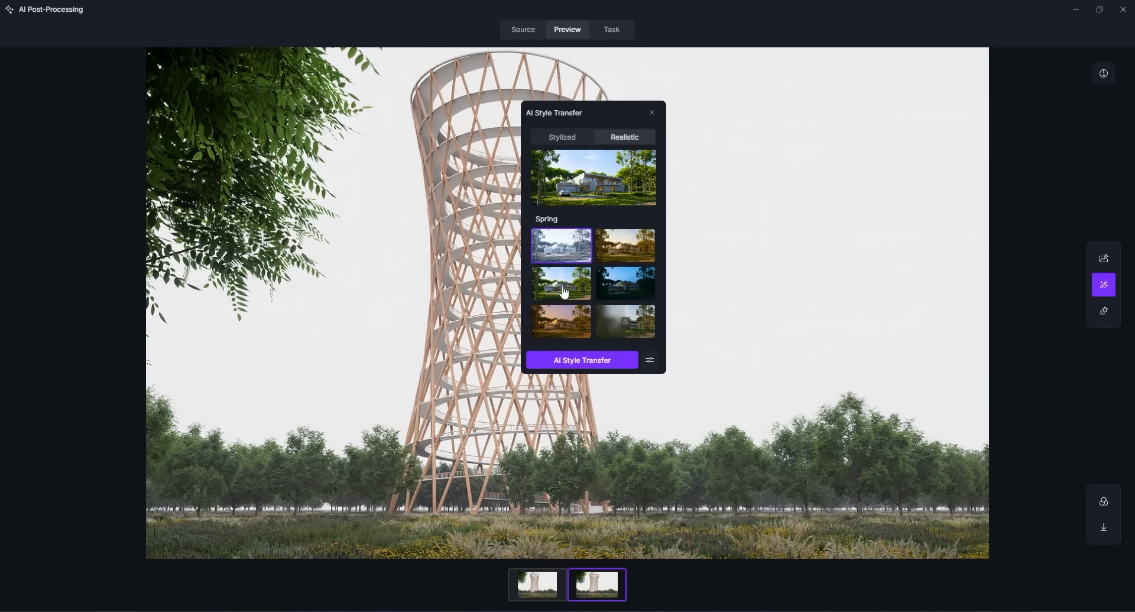
{"action": "left_click", "coordinate": [579, 367]}
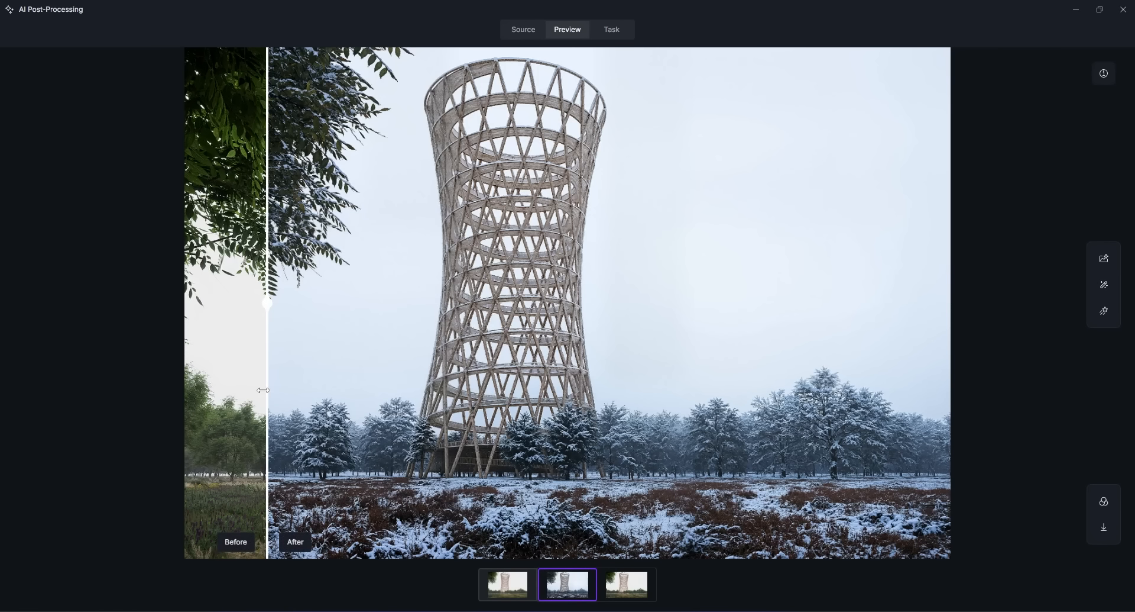
Compare the snowy tower image with the original and examine the lattice up close
{"action": "left_click_drag", "start_coordinate": [265, 391], "coordinate": [858, 421]}
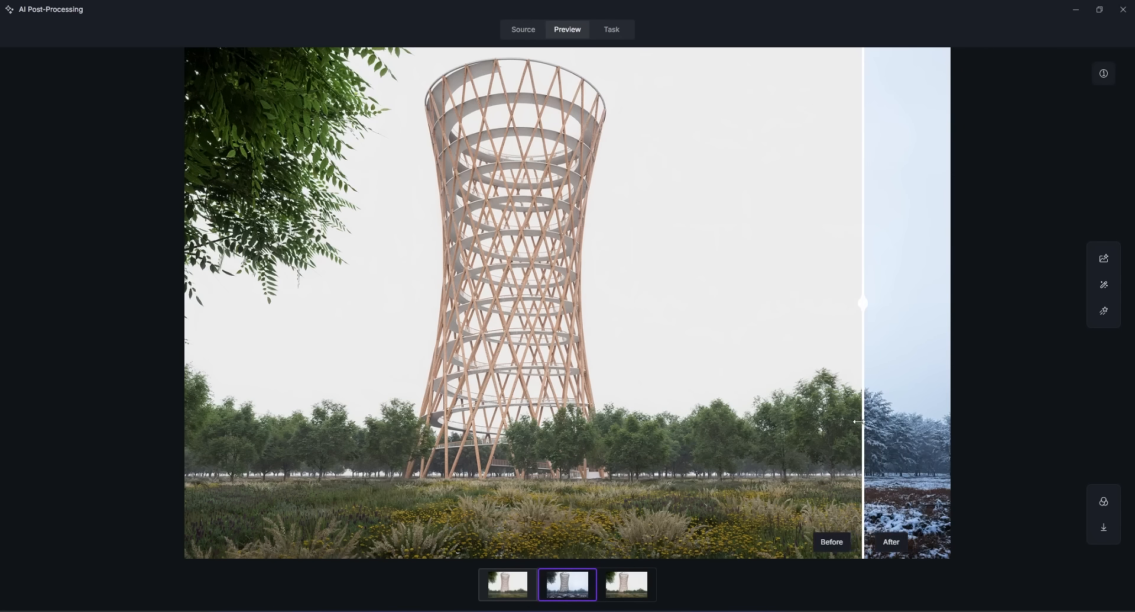
{"action": "left_click_drag", "start_coordinate": [764, 428], "coordinate": [712, 430]}
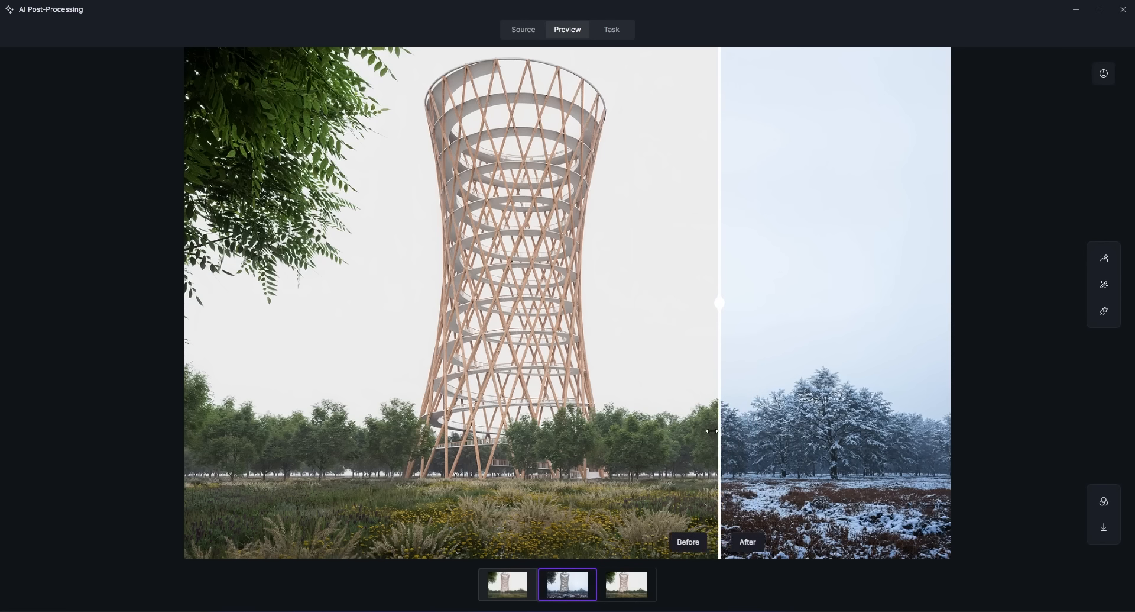
{"action": "left_click_drag", "start_coordinate": [605, 434], "coordinate": [348, 408]}
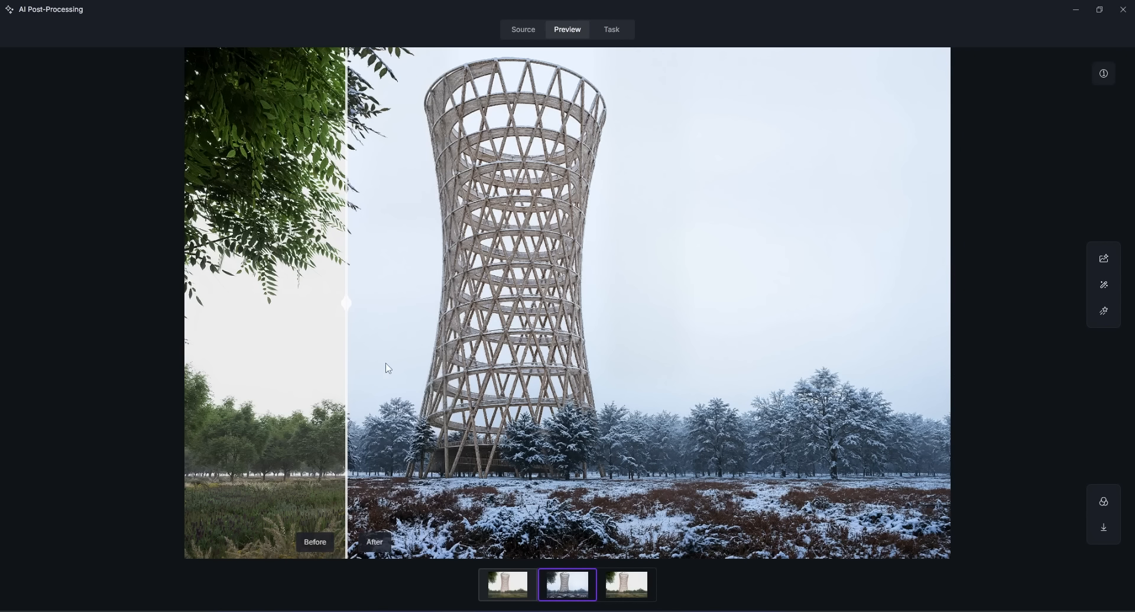
{"action": "scroll", "coordinate": [476, 355], "scroll_direction": "up", "scroll_amount": 5}
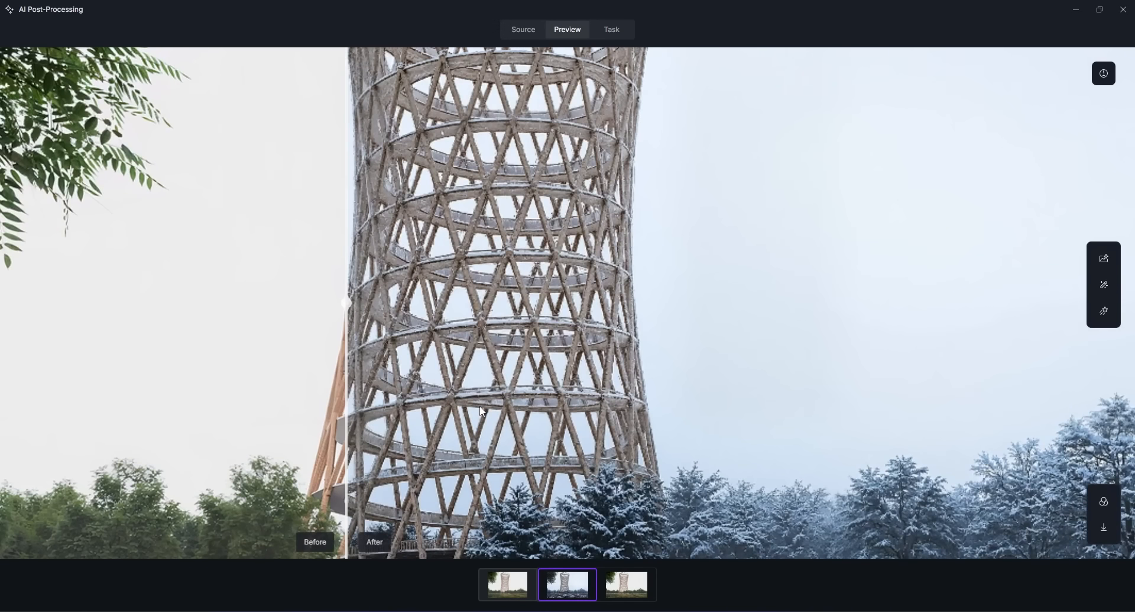
{"action": "scroll", "coordinate": [437, 387], "scroll_direction": "up", "scroll_amount": 2}
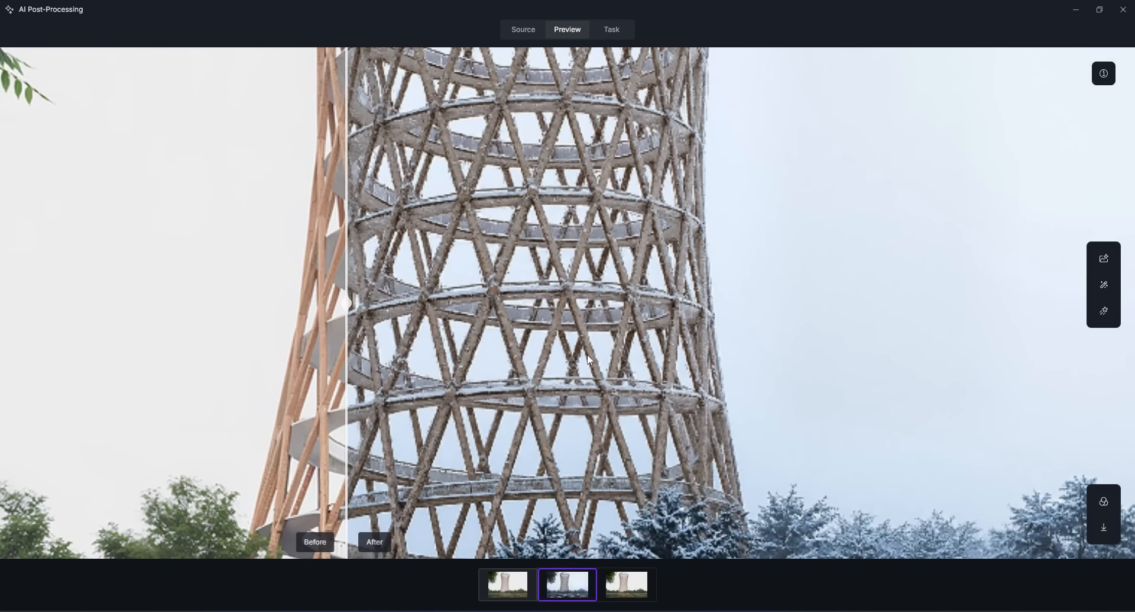
{"action": "scroll", "coordinate": [589, 364], "scroll_direction": "down", "scroll_amount": 2}
{"action": "scroll", "coordinate": [589, 371], "scroll_direction": "down", "scroll_amount": 6}
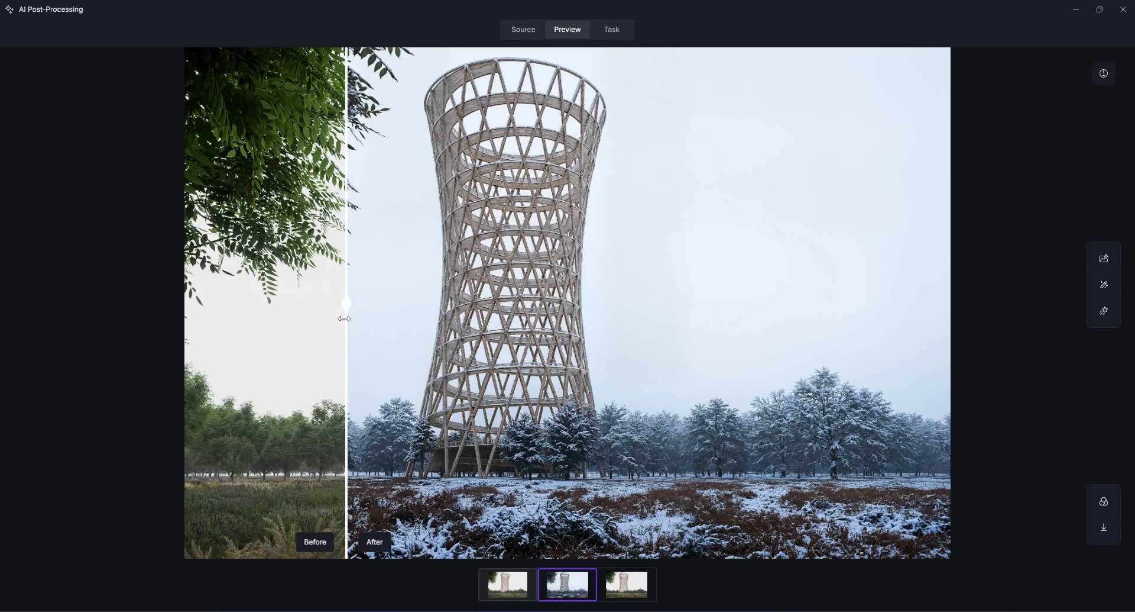
{"action": "left_click_drag", "start_coordinate": [344, 320], "coordinate": [252, 352]}
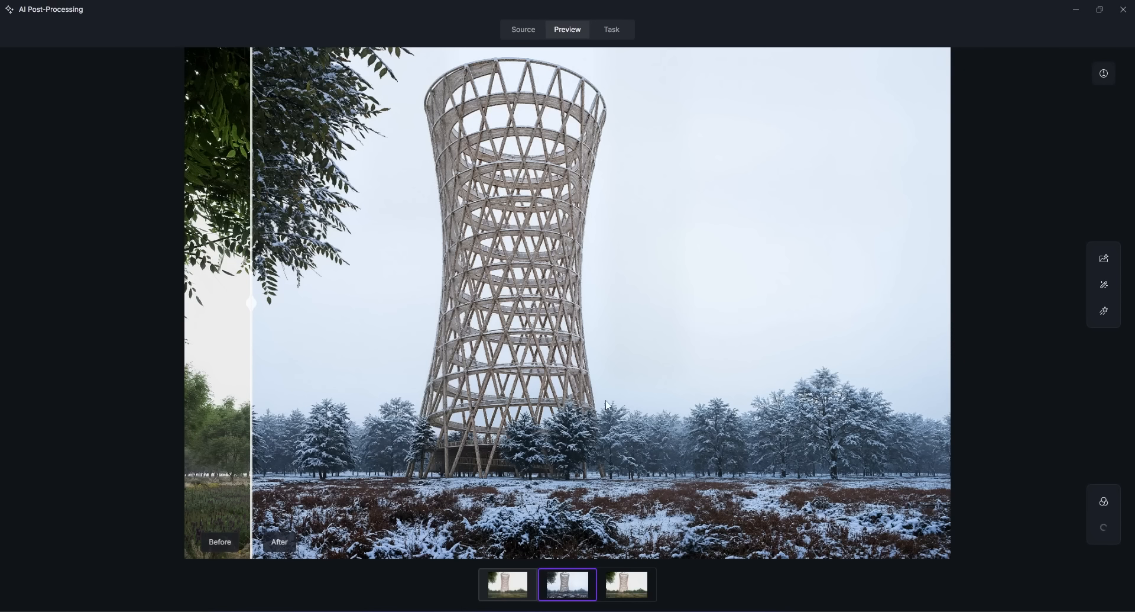
Apply the realistic Night preset to the snowy image with AI Style Transfer and compare it with the previous version
{"action": "left_click", "coordinate": [1104, 285]}
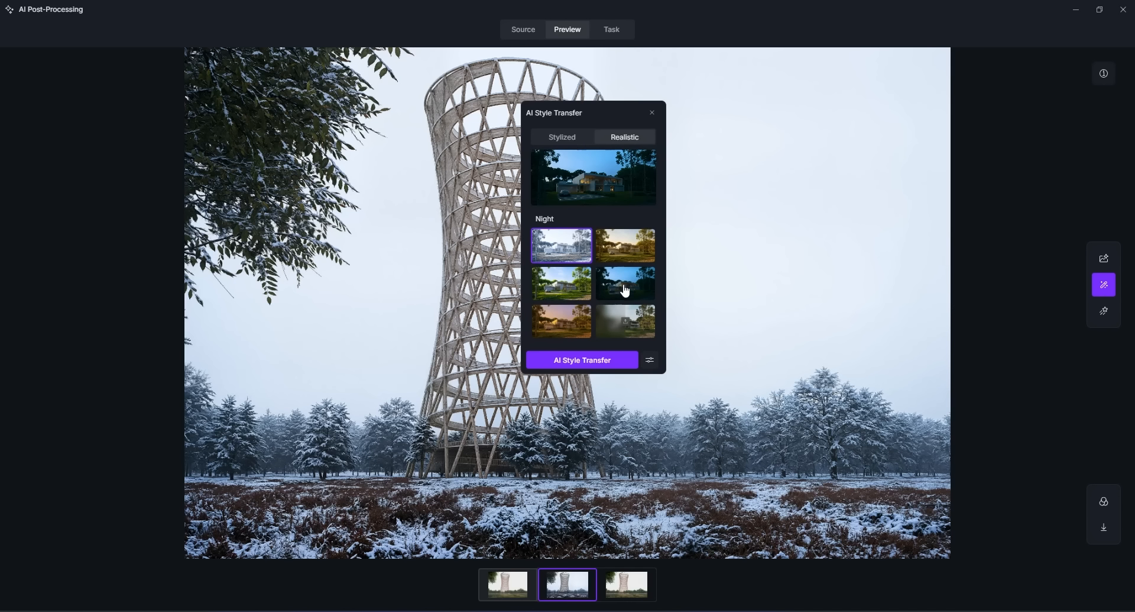
{"action": "left_click", "coordinate": [583, 360]}
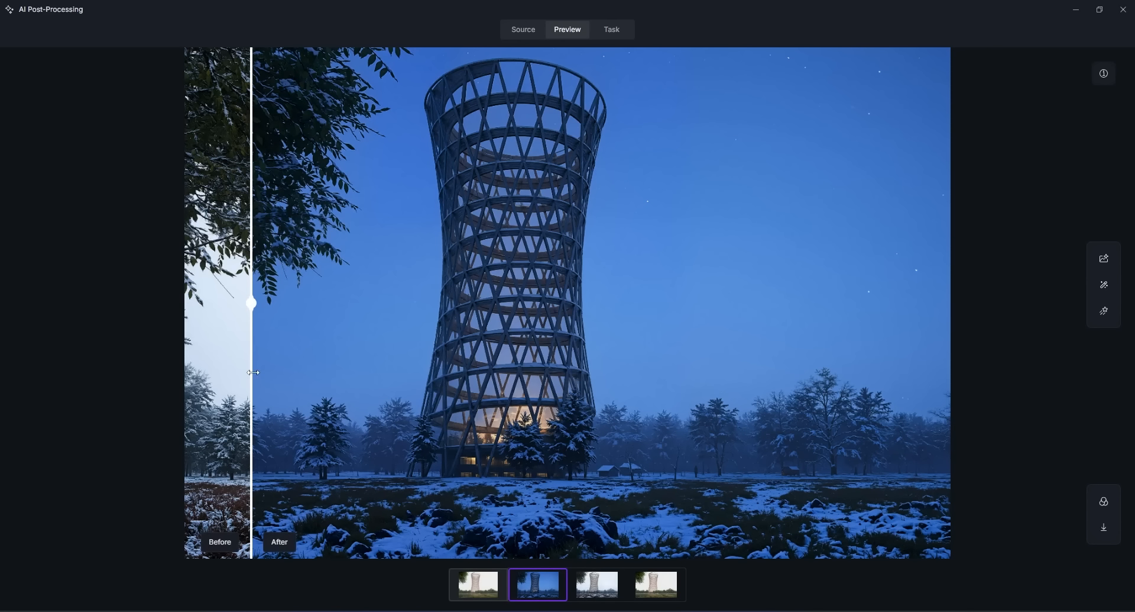
{"action": "left_click_drag", "start_coordinate": [253, 372], "coordinate": [259, 431]}
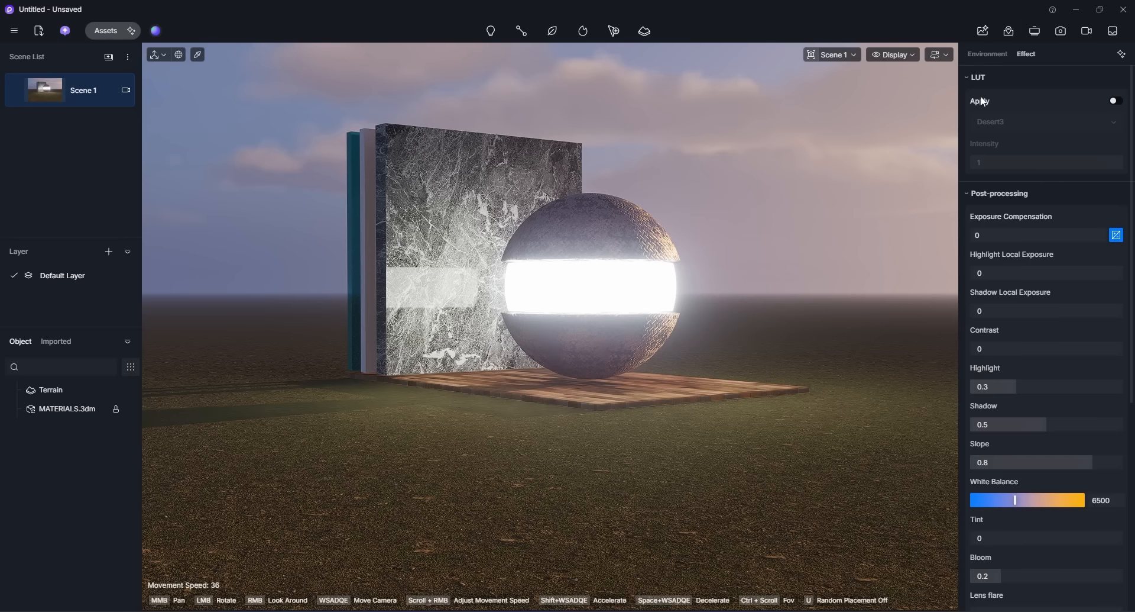
Preview the Desert3 LUT on the glowing sphere scene, look through the default LUT presets, and turn the LUT off
{"action": "left_click", "coordinate": [1115, 103]}
{"action": "left_click", "coordinate": [1022, 121]}
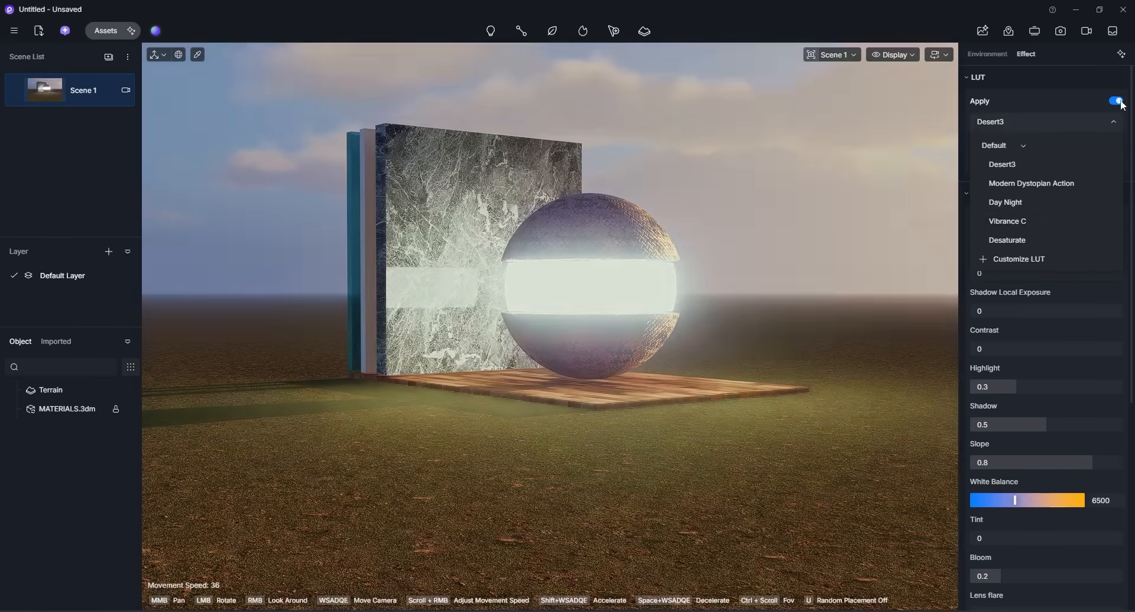
{"action": "left_click", "coordinate": [1118, 102]}
{"action": "left_click_drag", "start_coordinate": [743, 185], "coordinate": [774, 198]}
{"action": "mouse_move", "coordinate": [988, 233]}
{"action": "left_mouse_down"}
{"action": "mouse_move", "coordinate": [998, 235]}
{"action": "mouse_move", "coordinate": [987, 240]}
{"action": "left_mouse_up"}
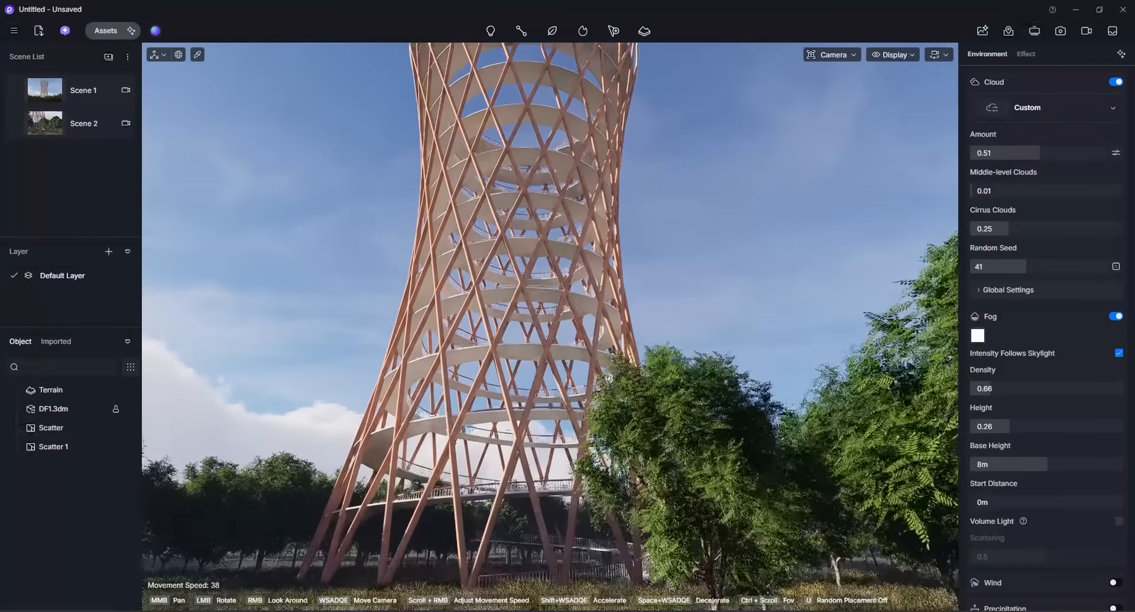
{"action": "left_click", "coordinate": [893, 54]}
{"action": "left_click", "coordinate": [831, 54]}
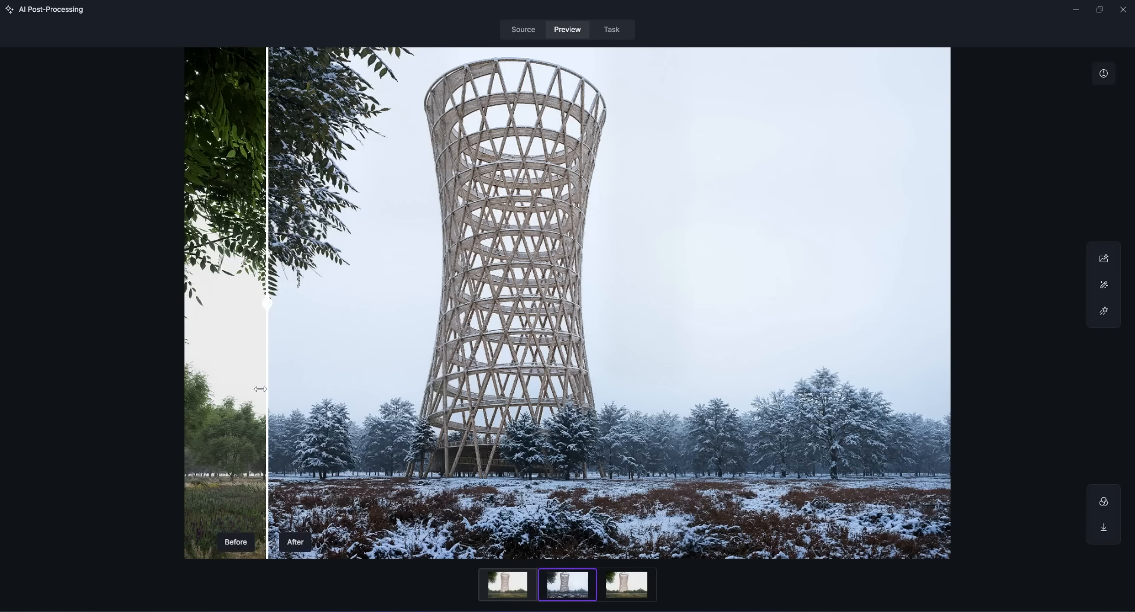
Review the snowy style transfer against the green original across the whole image and at closer range
{"action": "left_click_drag", "start_coordinate": [261, 389], "coordinate": [738, 430]}
{"action": "left_click_drag", "start_coordinate": [623, 434], "coordinate": [347, 428]}
{"action": "scroll", "coordinate": [508, 331], "scroll_direction": "up", "scroll_amount": 5}
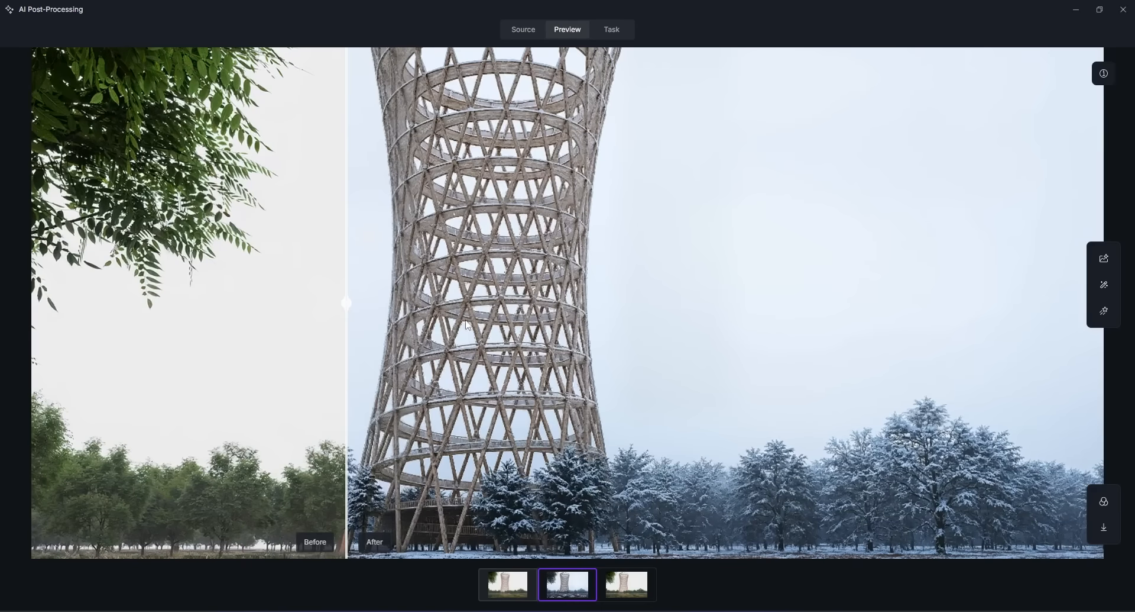
{"action": "scroll", "coordinate": [577, 359], "scroll_direction": "down", "scroll_amount": 5}
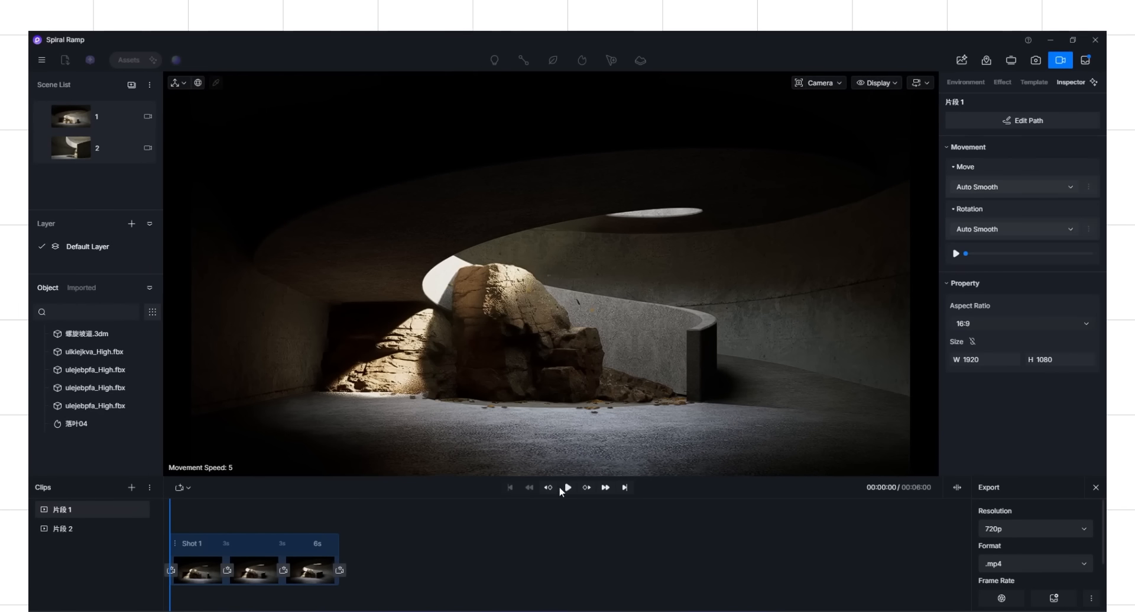
Play back the animation clip in the video timeline and pause it
{"action": "left_click", "coordinate": [567, 487]}
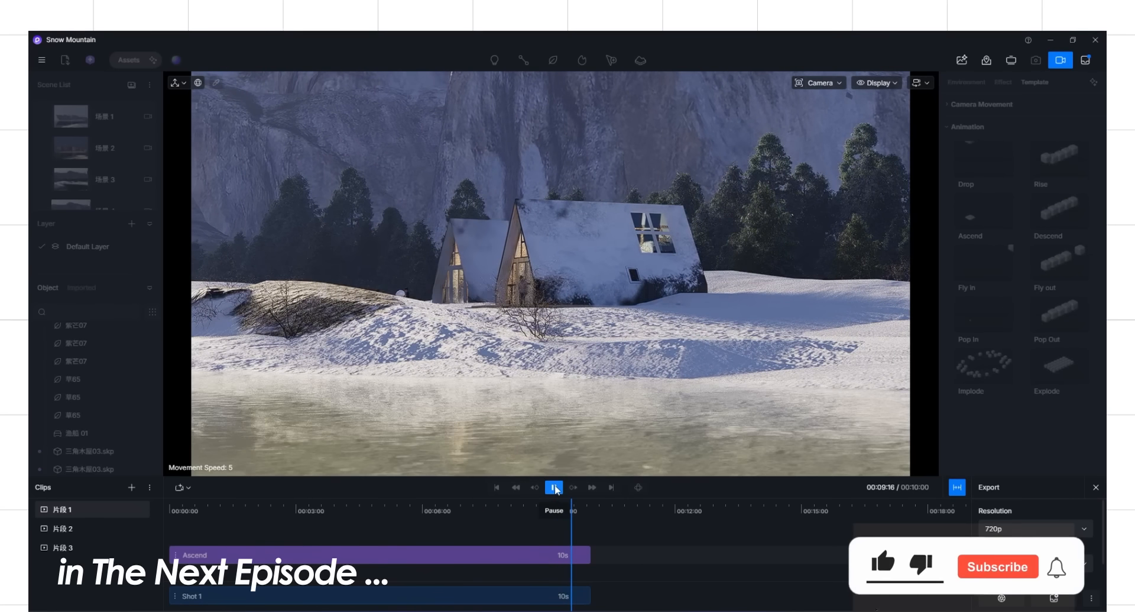
{"action": "left_click", "coordinate": [556, 489]}
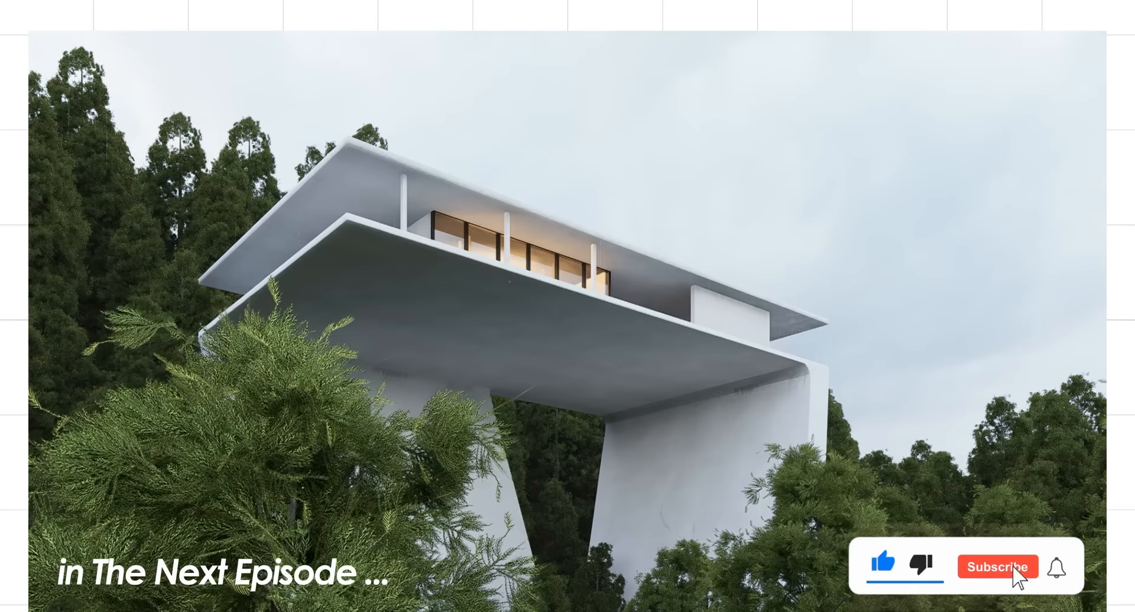